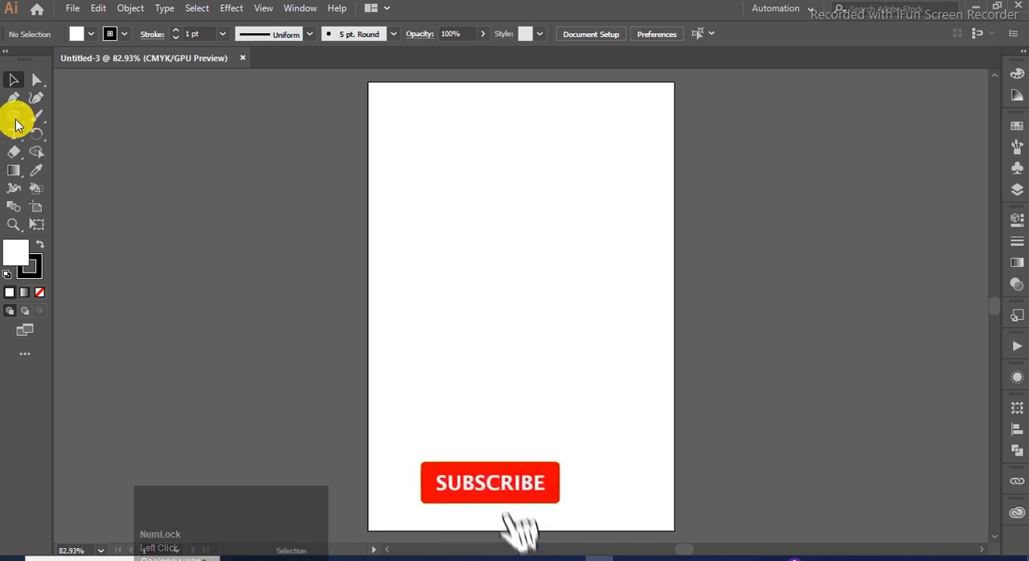
# - Draw a tall rectangle in the lower part of the artboard and center it horizontally on the page
pyautogui.moveTo(418, 249); pyautogui.dragTo(644, 530)
pyautogui.click(16, 82)
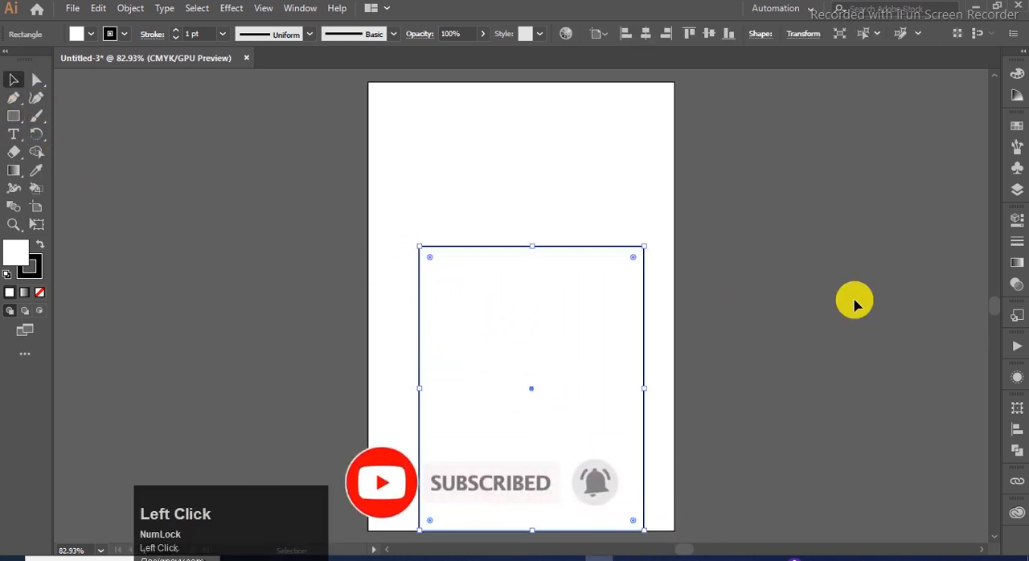
pyautogui.click(1016, 429)
pyautogui.click(868, 438)
pyautogui.click(980, 394)
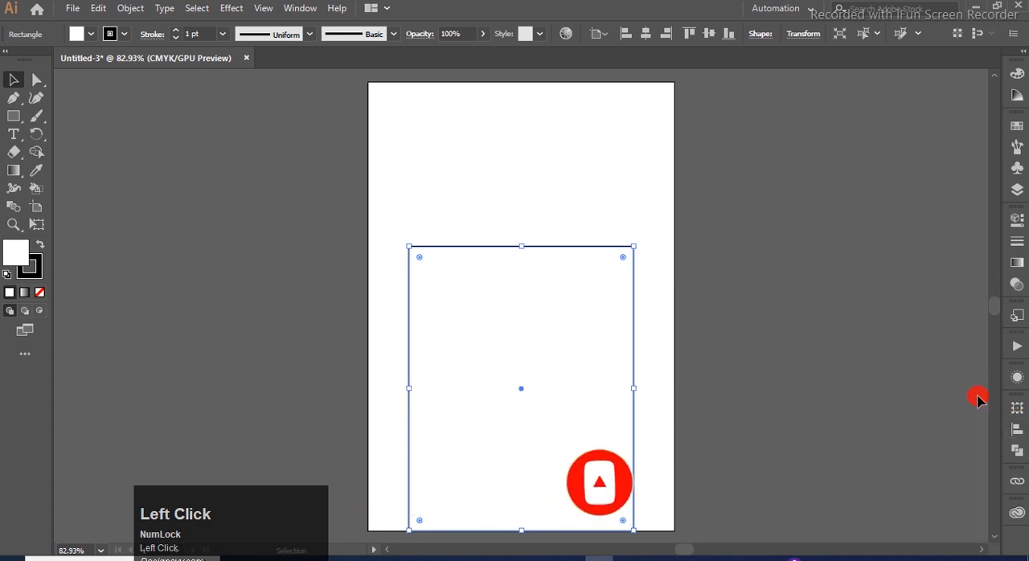
pyautogui.click(552, 213)
# - Draw a circle as wide as the rectangle and position it centered so it overlaps the rectangle's upper edge
pyautogui.moveTo(13, 115); pyautogui.dragTo(104, 131)
pyautogui.moveTo(517, 389); pyautogui.dragTo(620, 500)
pyautogui.click(13, 79)
pyautogui.moveTo(527, 384); pyautogui.dragTo(522, 205)
pyautogui.click(643, 292)
pyautogui.moveTo(583, 283); pyautogui.dragTo(582, 285)
pyautogui.click(615, 322)
pyautogui.click(632, 330)
# - Round the rectangle's two upper corners and remove the fill from the rectangle and circle
pyautogui.moveTo(424, 269); pyautogui.dragTo(432, 290)
pyautogui.click(625, 149)
pyautogui.click(625, 172)
pyautogui.moveTo(624, 172); pyautogui.dragTo(523, 331)
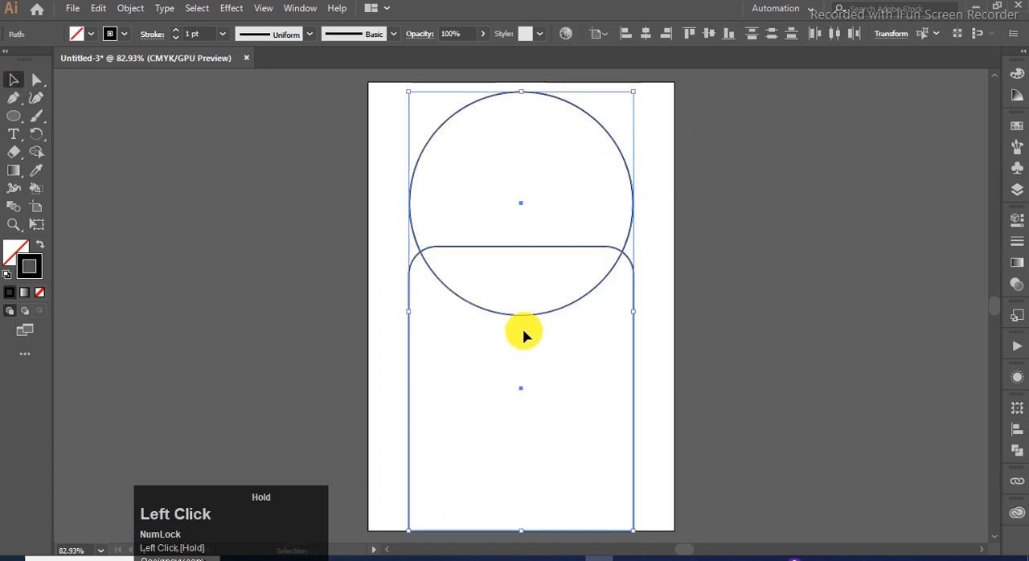
pyautogui.click(380, 141)
# - Convert the circle's topmost anchor point to a corner so it forms a pointed dome
pyautogui.click(455, 111)
pyautogui.click(36, 79)
pyautogui.click(523, 93)
pyautogui.click(111, 34)
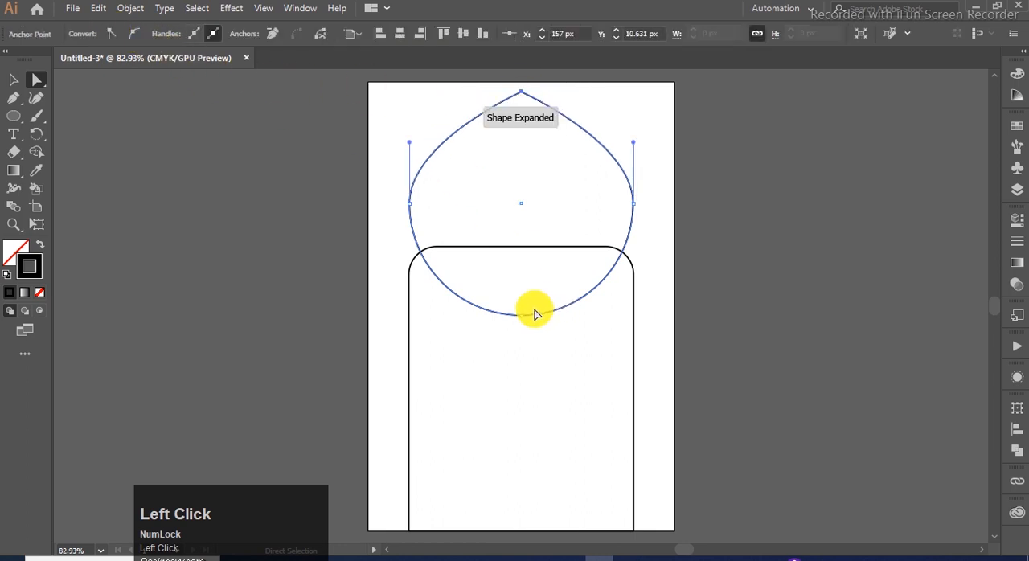
# - Add anchor points to the dome path where it crosses the rectangle's two rounded corners
pyautogui.click(13, 97)
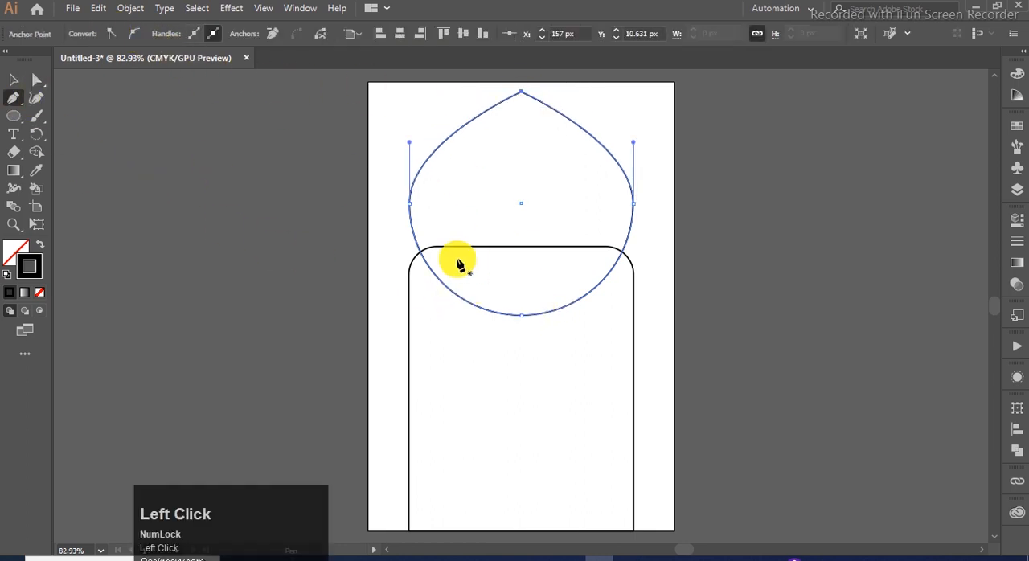
pyautogui.scroll(4, 459, 265)
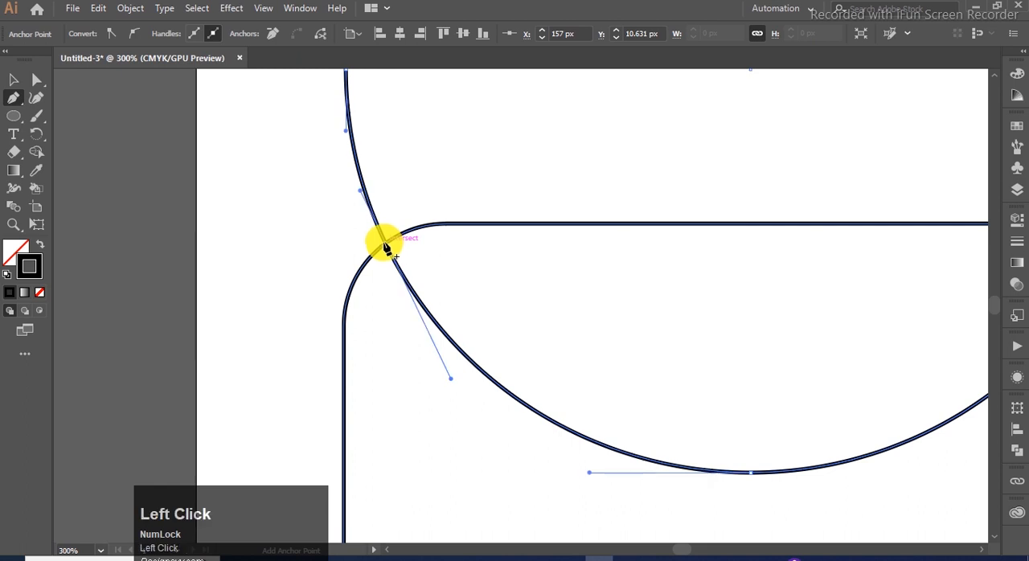
pyautogui.scroll(-2, 387, 249)
pyautogui.scroll(3, 718, 239)
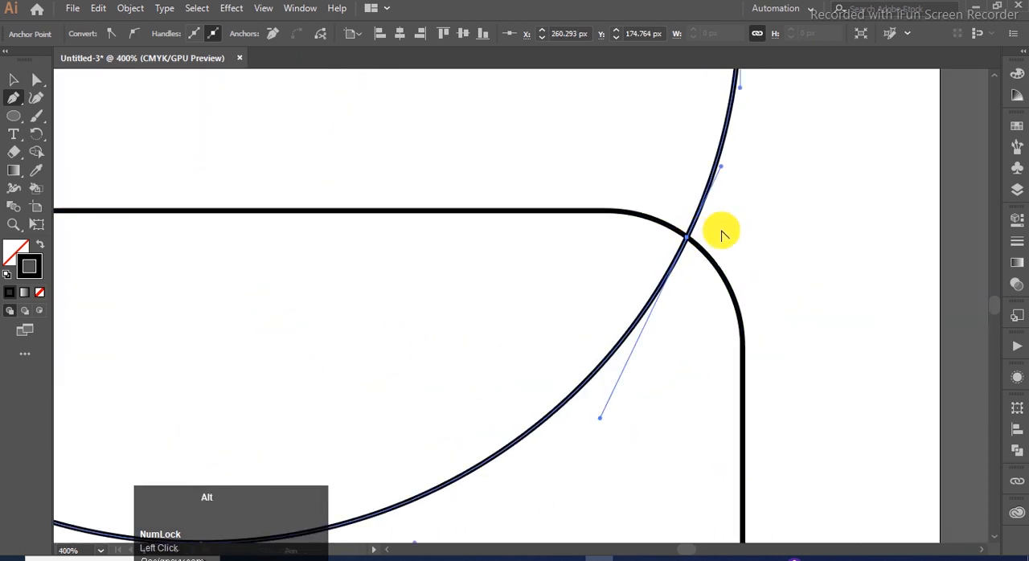
pyautogui.scroll(-3, 708, 237)
# - Delete the dome path's lowest anchor point to remove the curve inside the rectangle
pyautogui.click(36, 80)
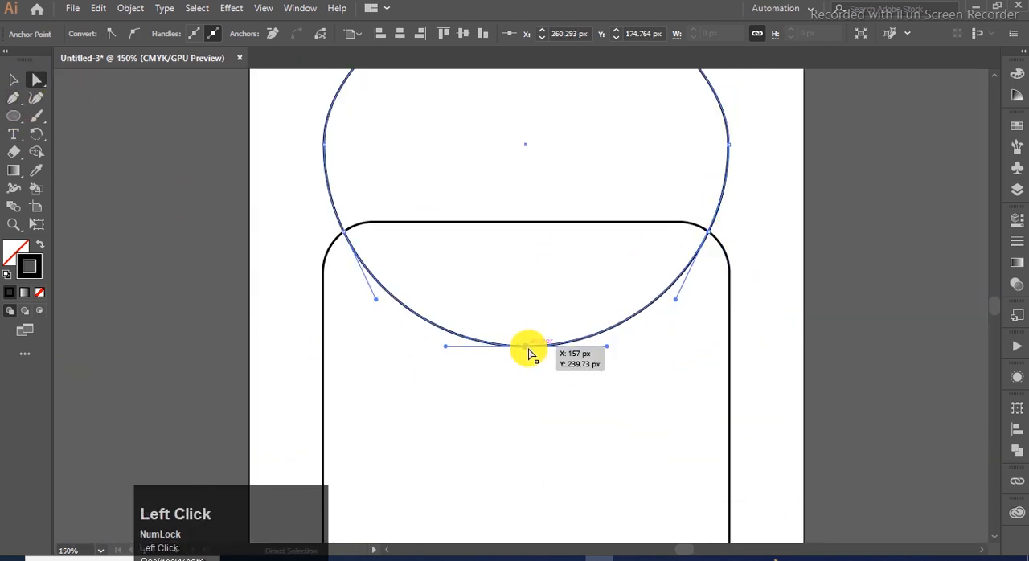
pyautogui.press('Delete')
pyautogui.hotkey('ctrl', '0')
pyautogui.click(657, 279)
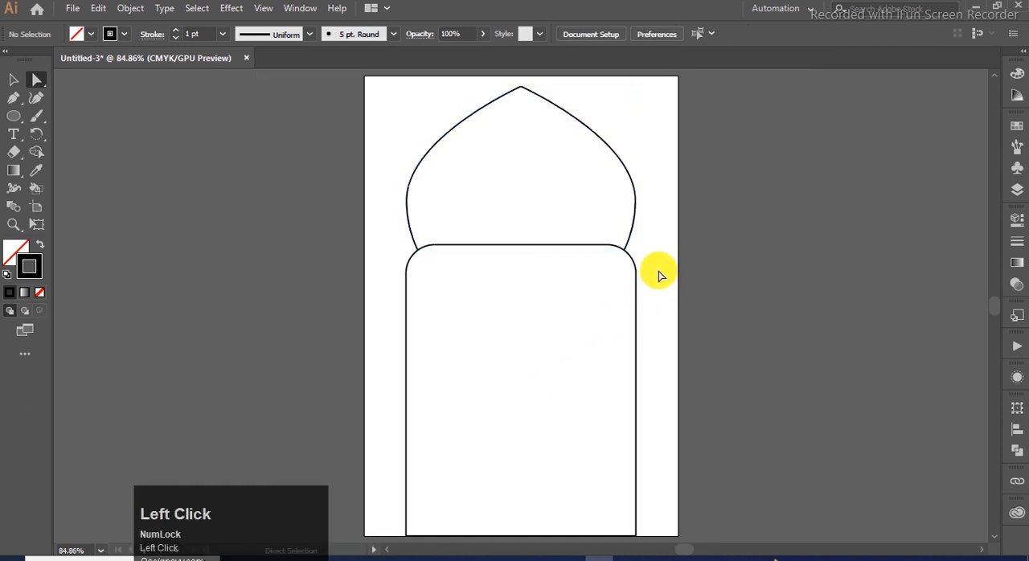
# - Merge the dome and the rectangle into one arch outline with the Shape Builder
pyautogui.click(14, 79)
pyautogui.moveTo(606, 214); pyautogui.dragTo(365, 299)
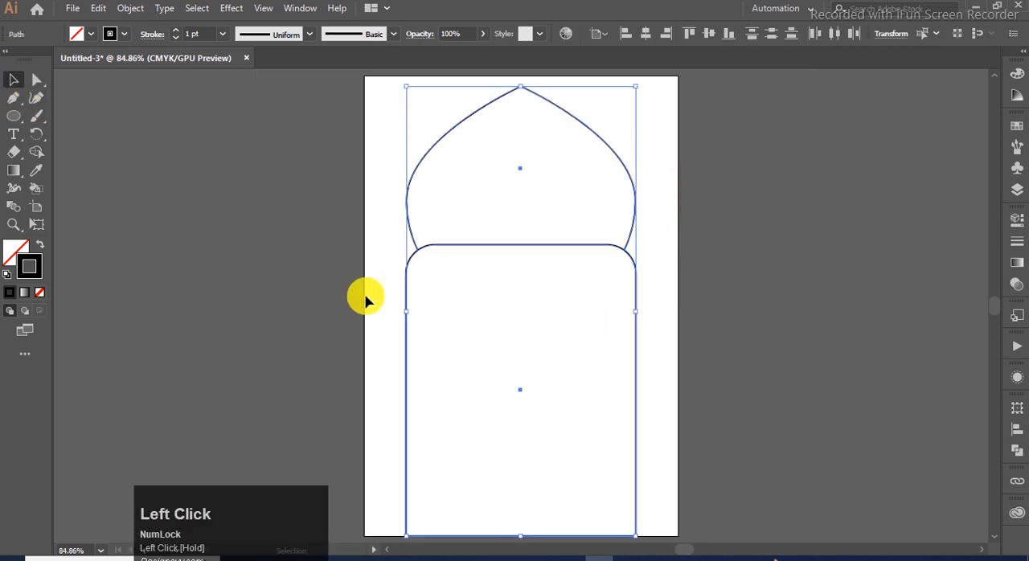
pyautogui.click(28, 180)
pyautogui.moveTo(469, 317); pyautogui.dragTo(519, 225)
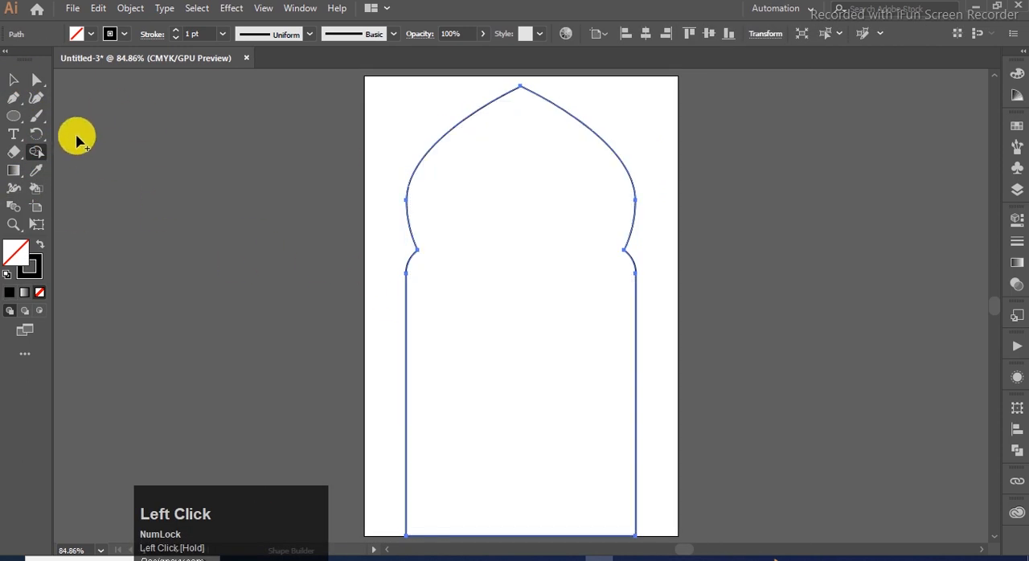
# - Lower the arch's peak to shorten the shape to about 412 px, keeping its base in place
pyautogui.click(16, 84)
pyautogui.moveTo(521, 86); pyautogui.dragTo(521, 126)
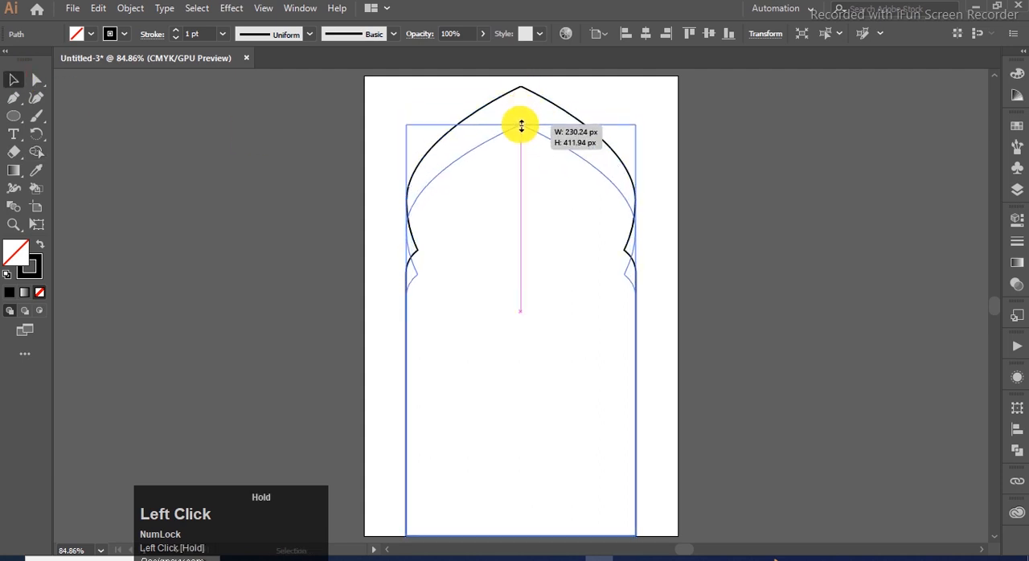
pyautogui.click(659, 328)
pyautogui.click(674, 335)
pyautogui.click(635, 394)
pyautogui.click(1017, 429)
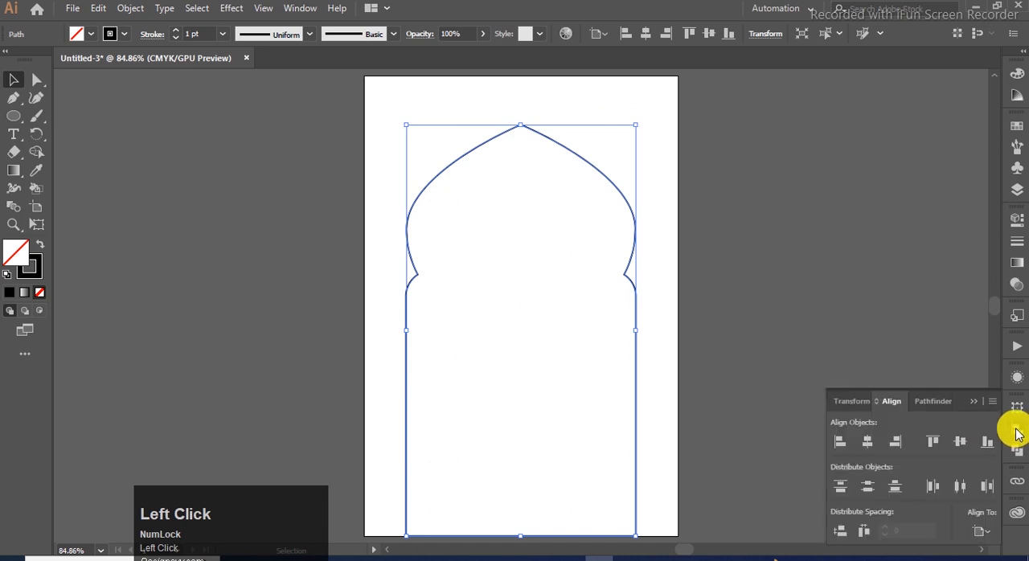
pyautogui.click(872, 336)
pyautogui.click(632, 202)
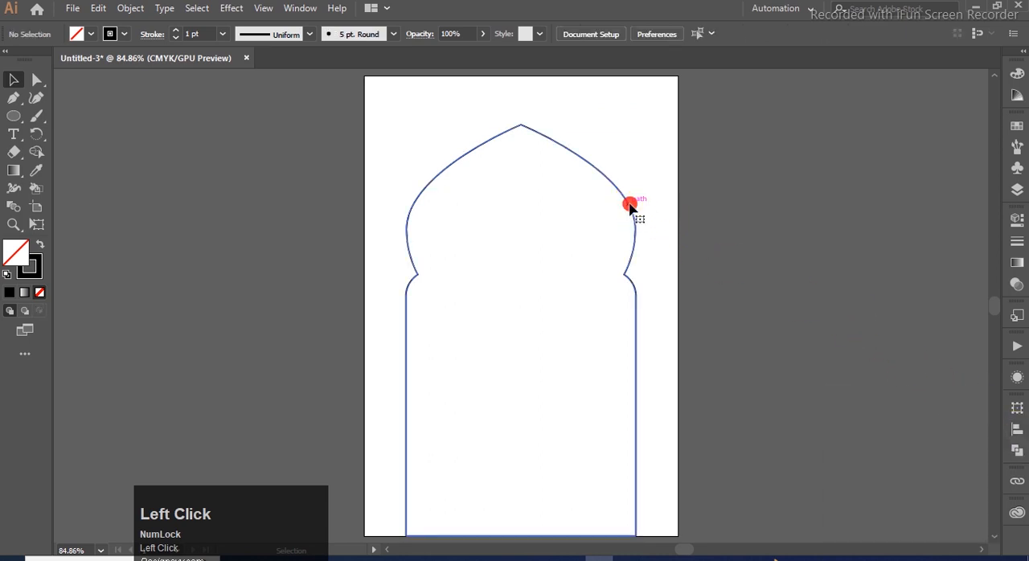
pyautogui.click(1016, 243)
pyautogui.scroll(8, 918, 241)
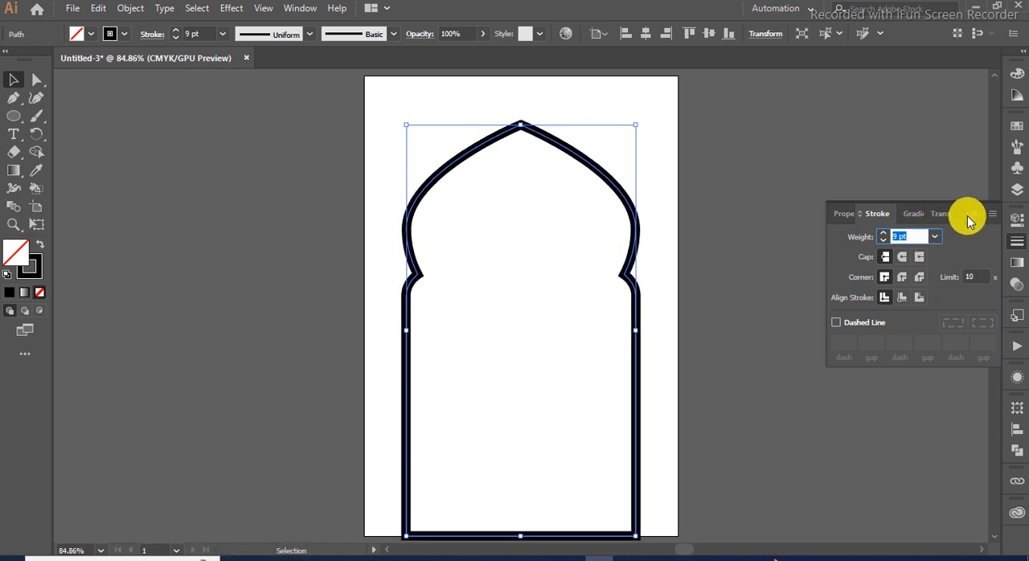
pyautogui.write('1')
pyautogui.press('Return')
pyautogui.click(815, 271)
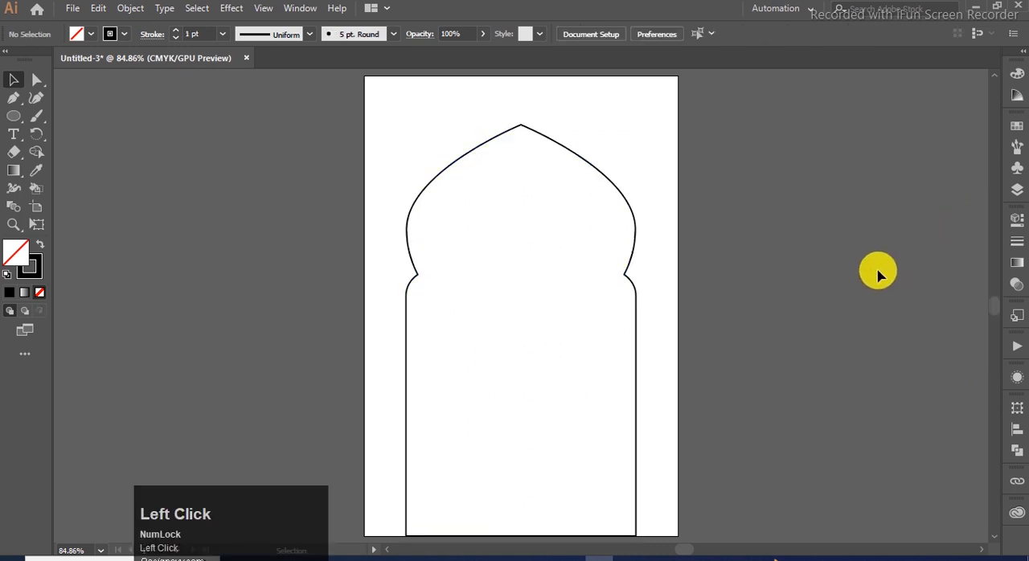
# - Copy the arch outline, paste it in front and set its stroke weight to 10 pt
pyautogui.click(622, 193)
pyautogui.hotkey('ctrl', 'c')
pyautogui.click(585, 187)
pyautogui.hotkey('ctrl', 'f')
pyautogui.click(1017, 244)
pyautogui.scroll(5, 910, 235)
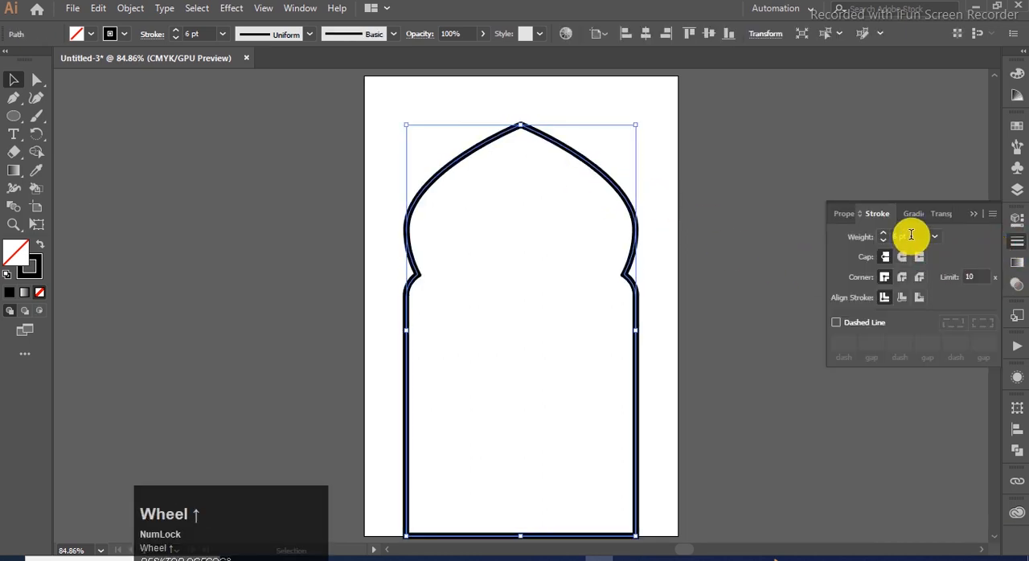
pyautogui.scroll(3, 910, 235)
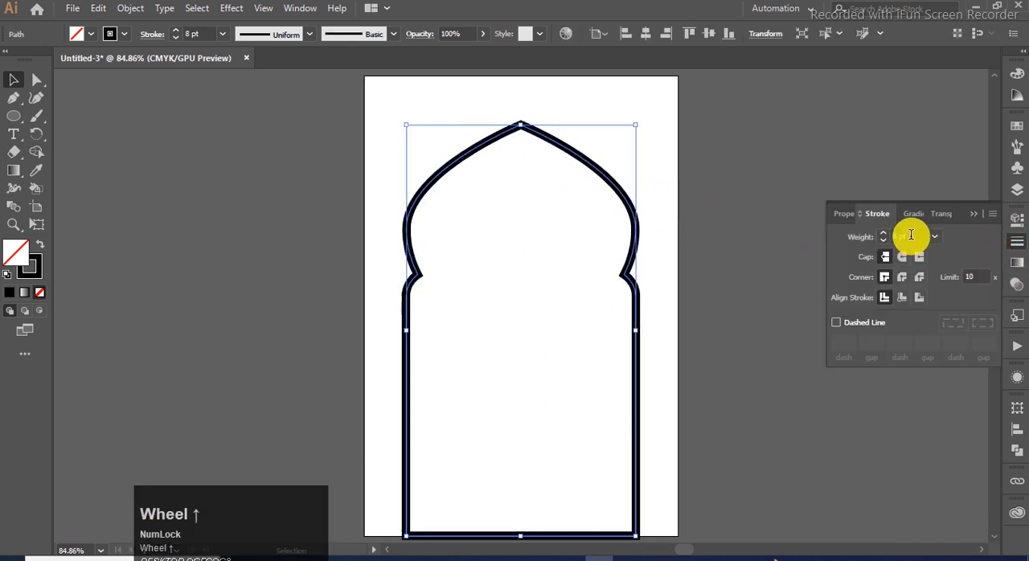
pyautogui.scroll(1, 919, 235)
pyautogui.click(972, 214)
pyautogui.click(903, 219)
# - Expand the thick arch stroke into a filled frame shape
pyautogui.click(447, 170)
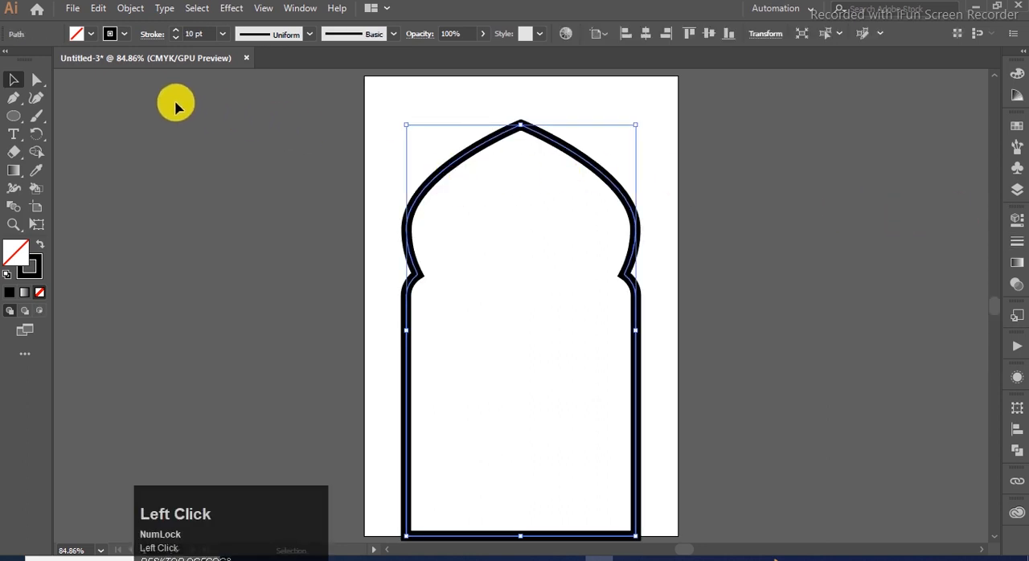
pyautogui.click(131, 10)
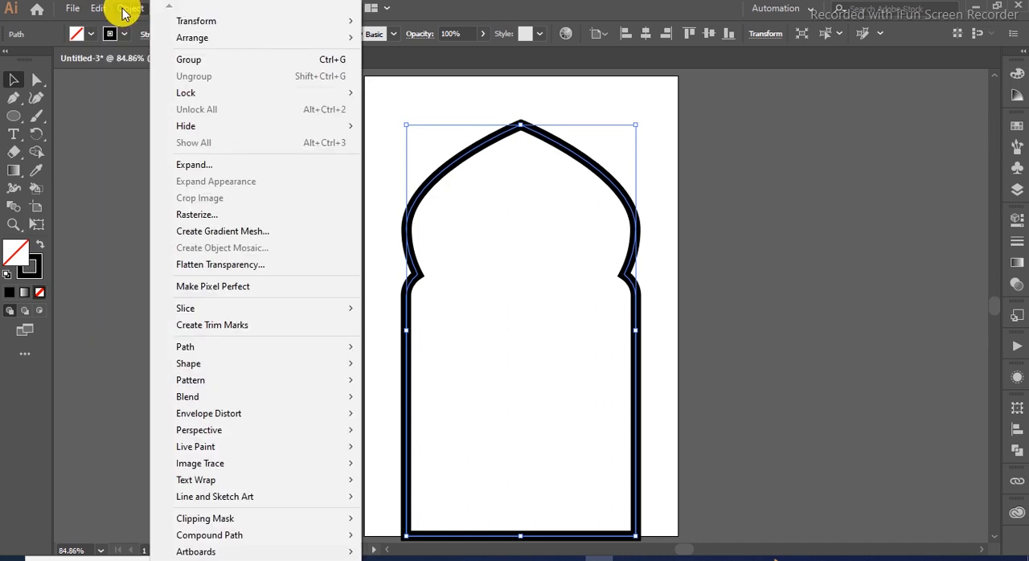
pyautogui.click(213, 165)
pyautogui.click(450, 368)
pyautogui.click(664, 230)
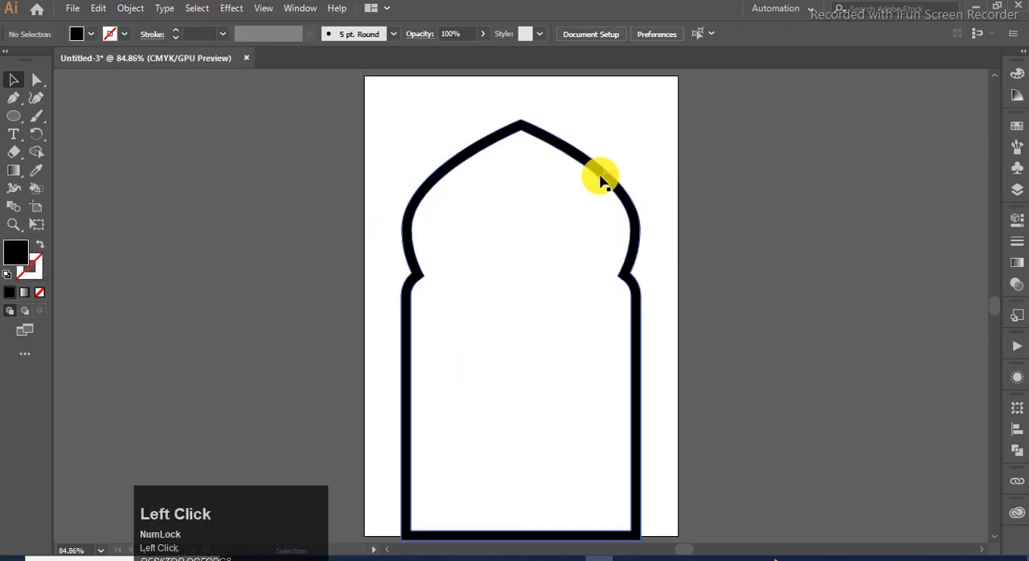
# - Paste the thin arch outline in front of the black frame and give it a golden-orange stroke
pyautogui.hotkey('ctrl', 'f')
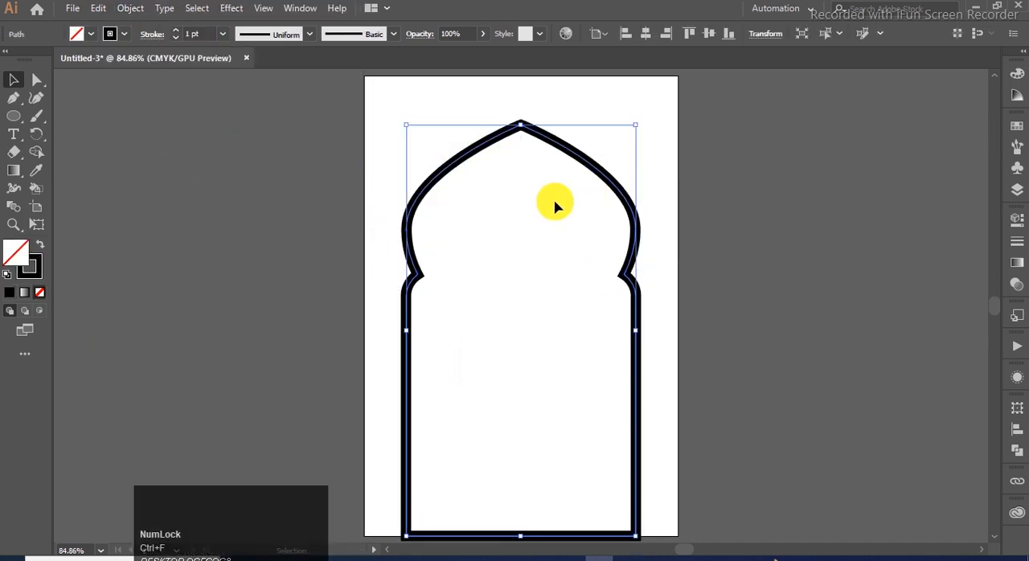
pyautogui.press('x')
pyautogui.doubleClick(29, 266)
pyautogui.moveTo(512, 167); pyautogui.dragTo(510, 296)
pyautogui.moveTo(443, 185); pyautogui.dragTo(410, 128)
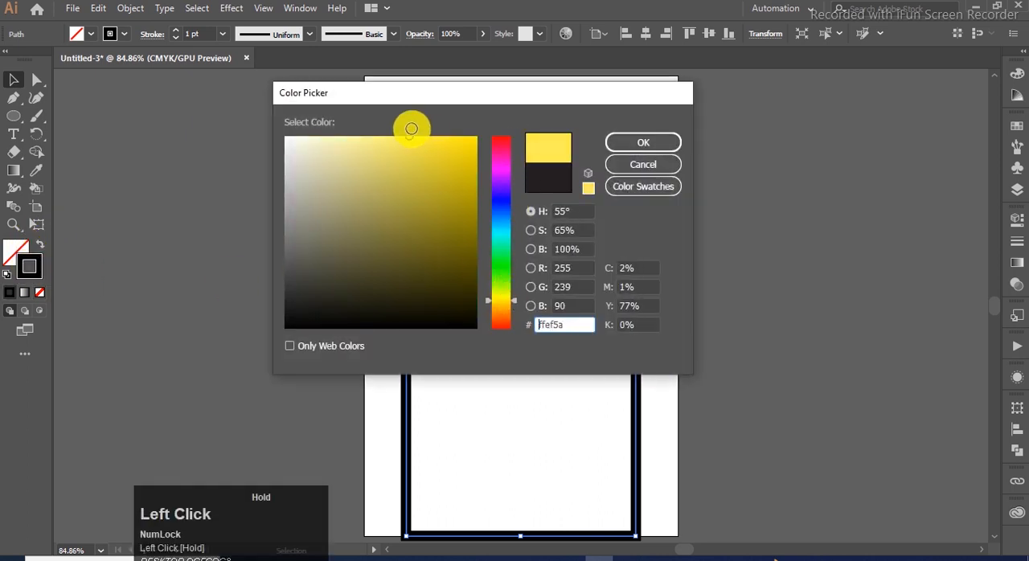
pyautogui.moveTo(512, 301); pyautogui.dragTo(510, 292)
pyautogui.moveTo(412, 138); pyautogui.dragTo(436, 165)
pyautogui.click(617, 145)
pyautogui.click(671, 198)
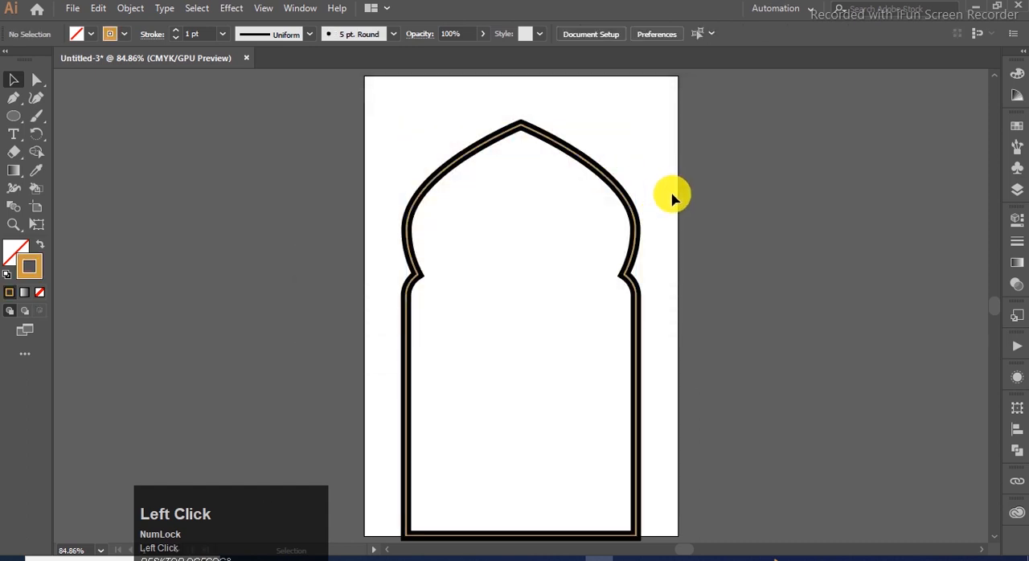
# - Duplicate the golden arch outline in front and apply the default white-to-black gradient as its fill
pyautogui.click(587, 163)
pyautogui.click(155, 137)
pyautogui.click(471, 154)
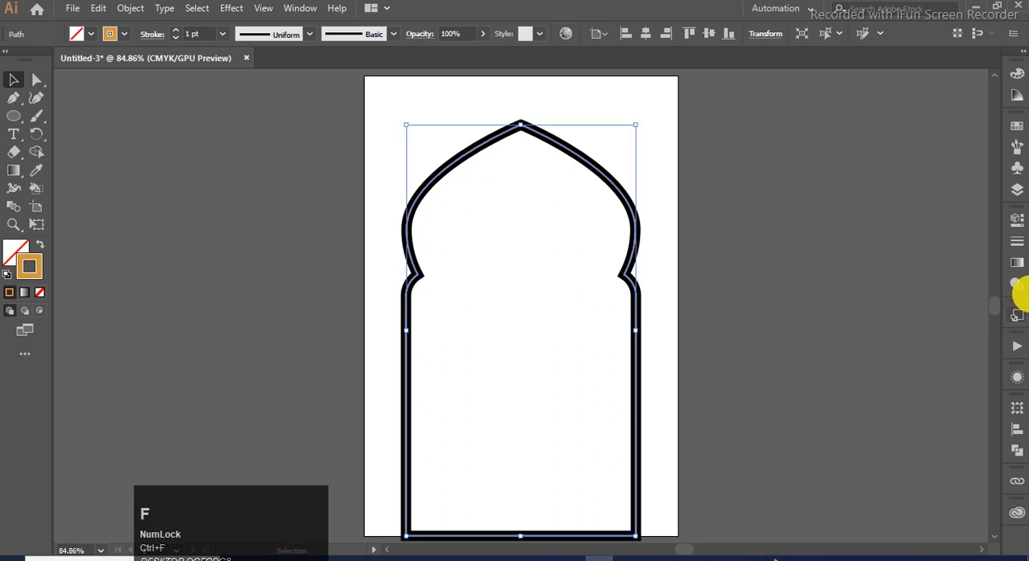
pyautogui.click(1017, 262)
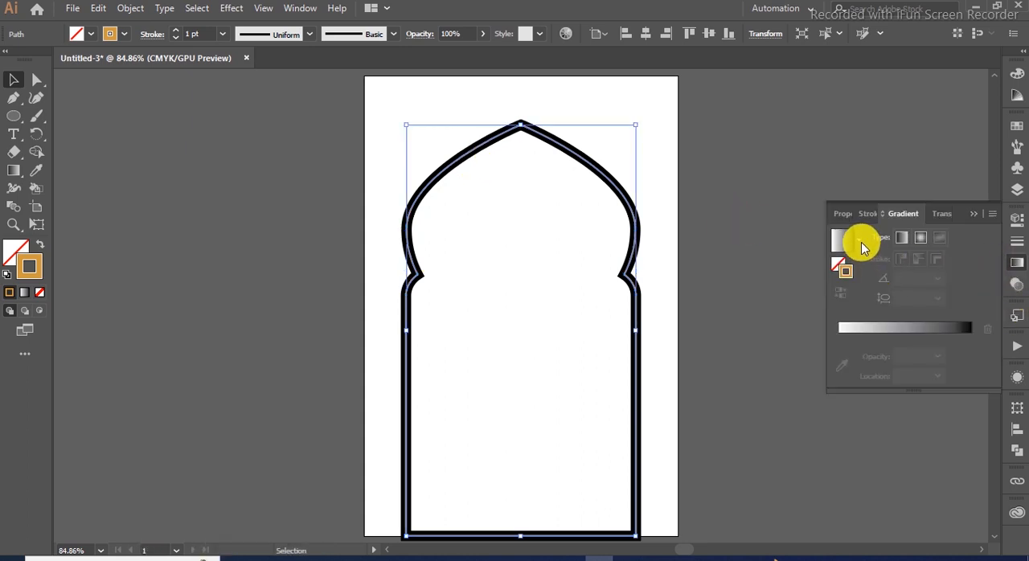
pyautogui.press('x')
pyautogui.click(841, 244)
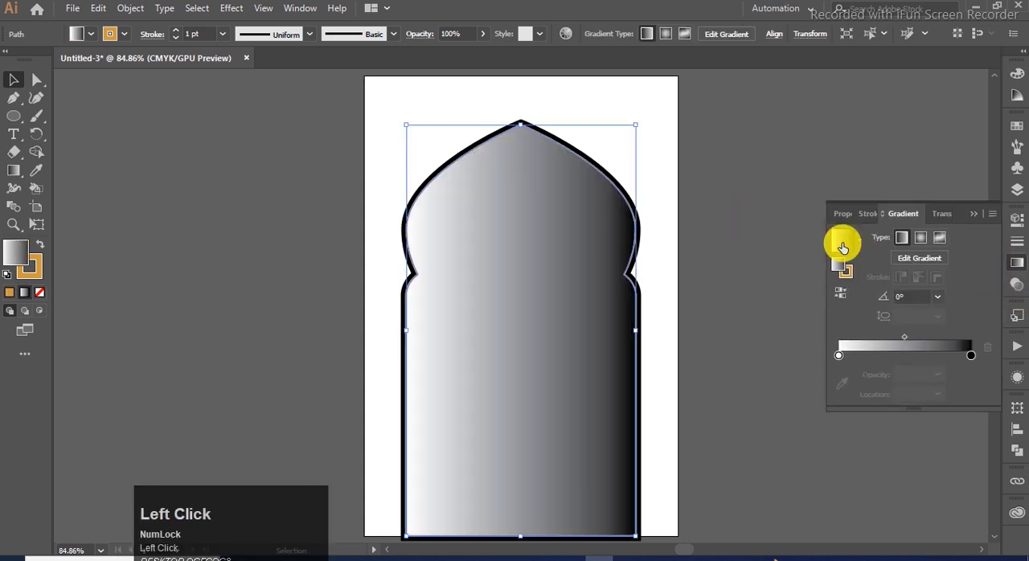
# - Make the gradient radial, fading from bright blue to dark navy, and move the blue stop to 17.88%
pyautogui.doubleClick(970, 355)
pyautogui.click(884, 419)
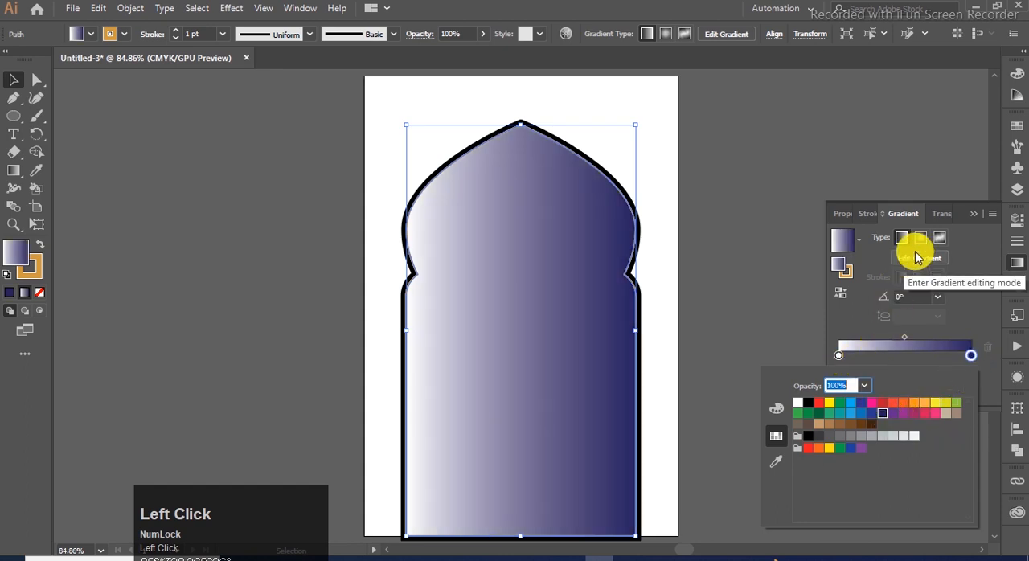
pyautogui.click(920, 237)
pyautogui.click(920, 237)
pyautogui.doubleClick(841, 358)
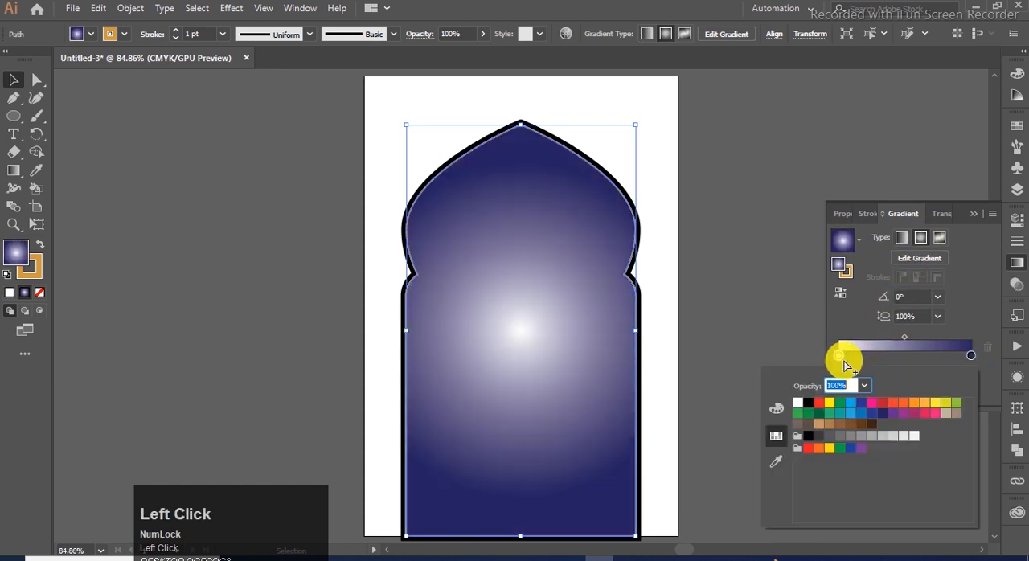
pyautogui.click(853, 406)
pyautogui.moveTo(840, 356); pyautogui.dragTo(861, 356)
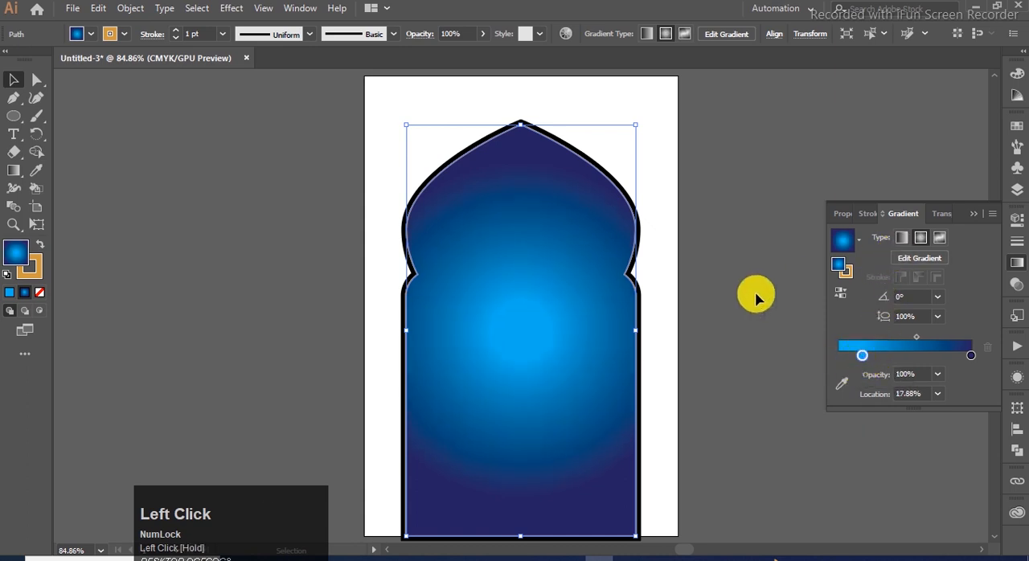
# - Shrink the radial glow and move it to the arch's lower part, and arrange the gradient shape behind the black and gold frame
pyautogui.click(13, 171)
pyautogui.moveTo(692, 336); pyautogui.dragTo(627, 333)
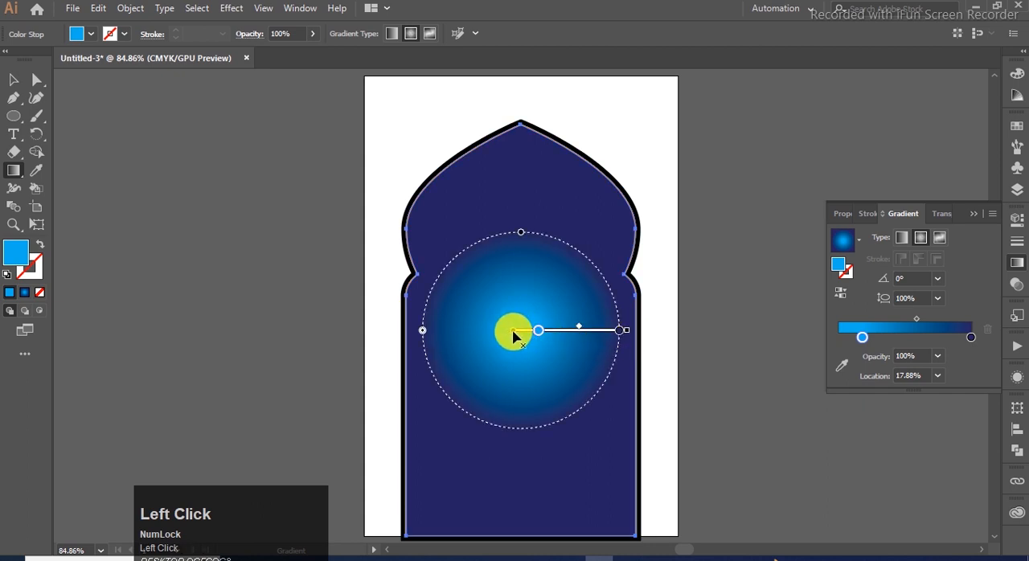
pyautogui.hotkey('ctrl', 'z')
pyautogui.moveTo(558, 339)
pyautogui.mouseDown()
pyautogui.moveTo(563, 442)
pyautogui.moveTo(560, 430)
pyautogui.moveTo(571, 434)
pyautogui.mouseUp()
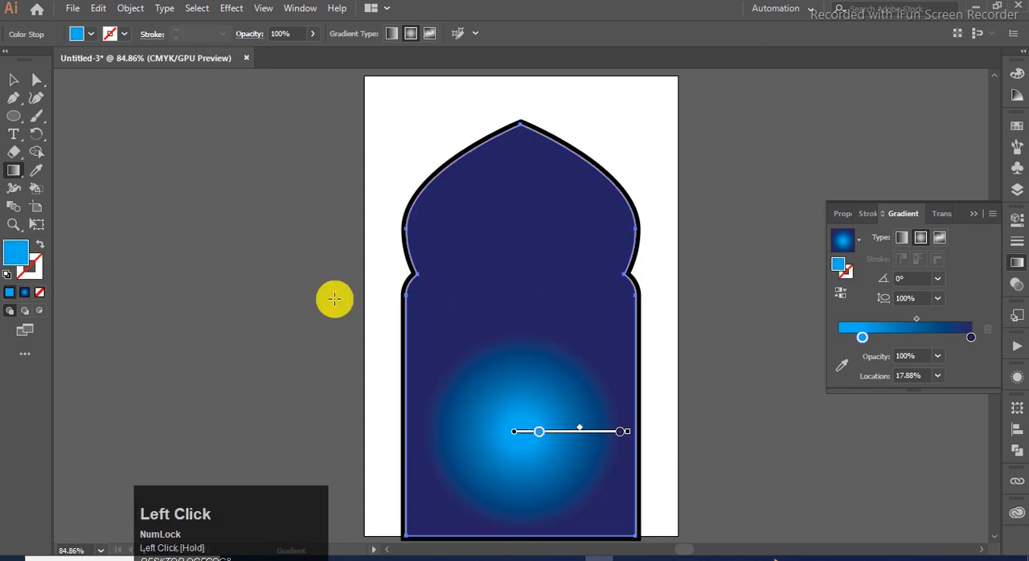
pyautogui.click(13, 79)
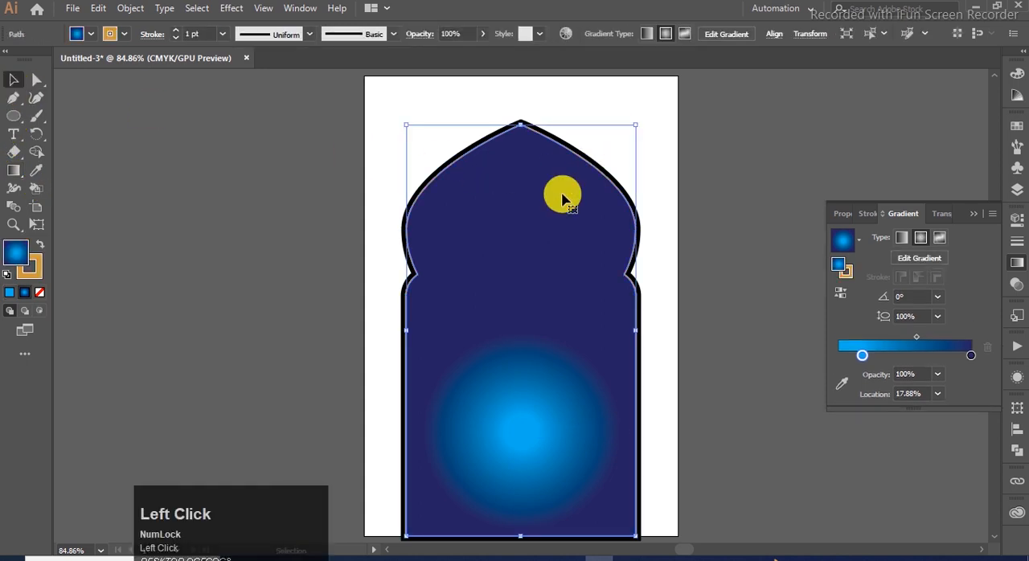
pyautogui.click(593, 153)
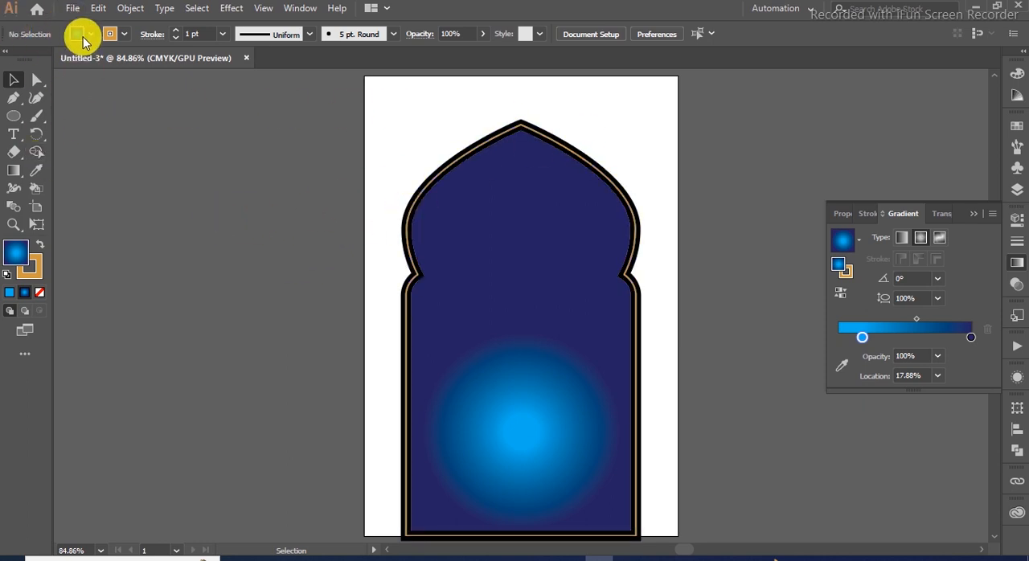
# - Open the Pattern.eps file
pyautogui.click(72, 8)
pyautogui.click(131, 81)
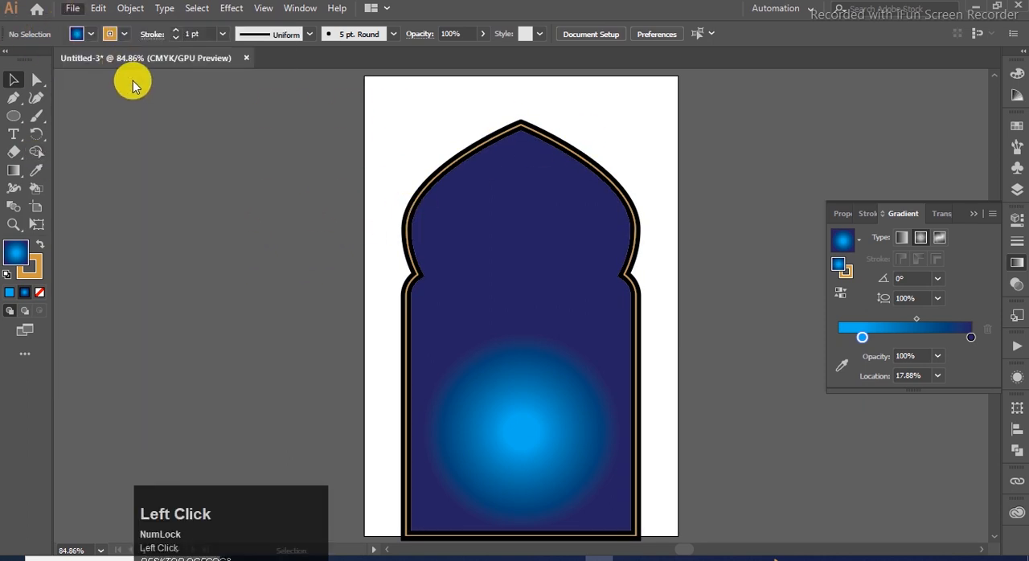
pyautogui.click(514, 200)
pyautogui.click(726, 426)
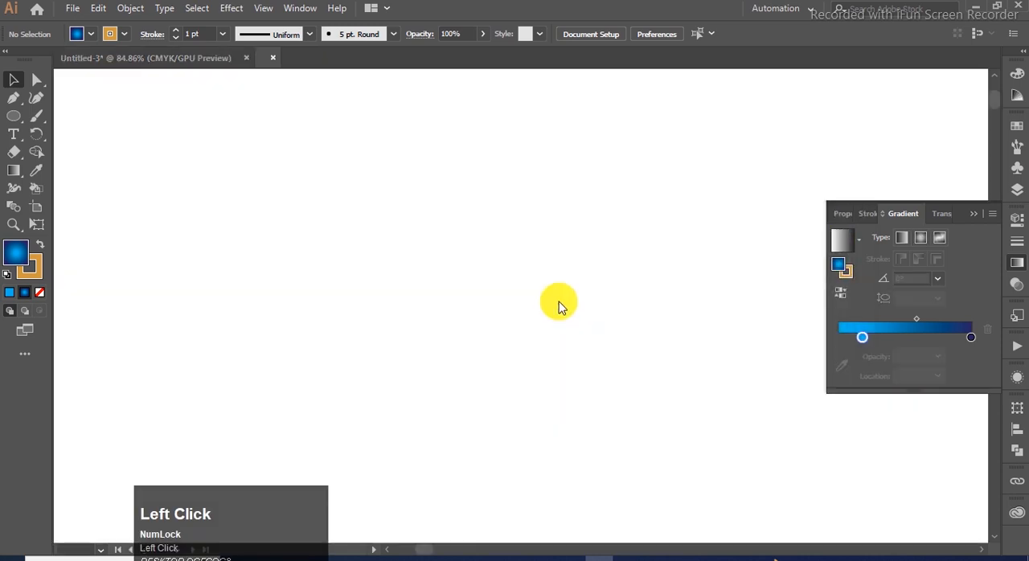
# - Open the logo.png and Taj Mahal.png image files
pyautogui.click(72, 8)
pyautogui.click(124, 60)
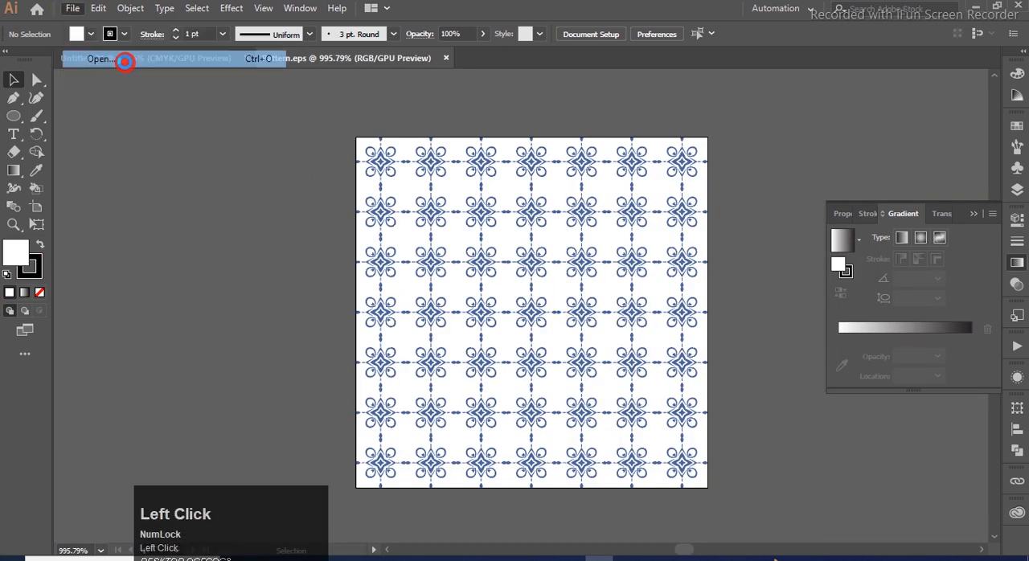
pyautogui.click(707, 233)
pyautogui.keyDown('ctrl'); pyautogui.click(344, 221); pyautogui.keyUp('ctrl')
pyautogui.click(723, 425)
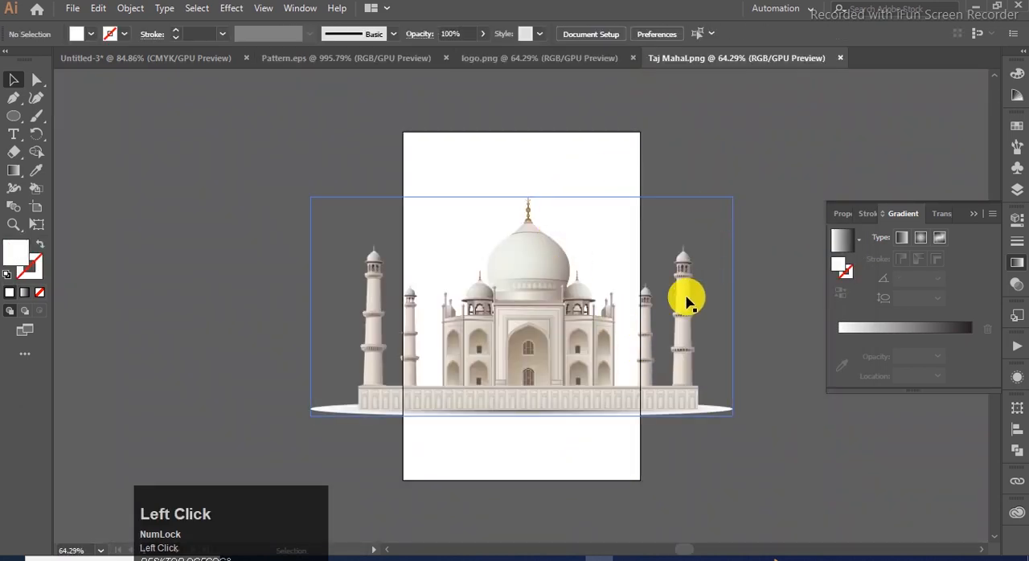
# - Copy the Taj Mahal image into the arch design, scale it down, and place it centred over the blue glow
pyautogui.click(687, 301)
pyautogui.click(132, 60)
pyautogui.hotkey('ctrl', 'v')
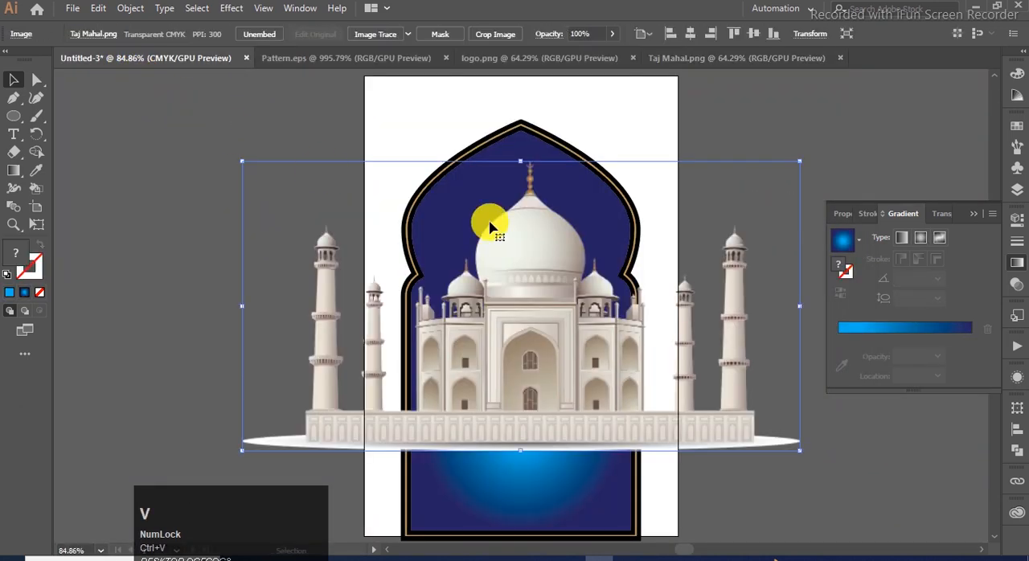
pyautogui.moveTo(796, 161); pyautogui.dragTo(609, 258)
pyautogui.moveTo(534, 322); pyautogui.dragTo(545, 424)
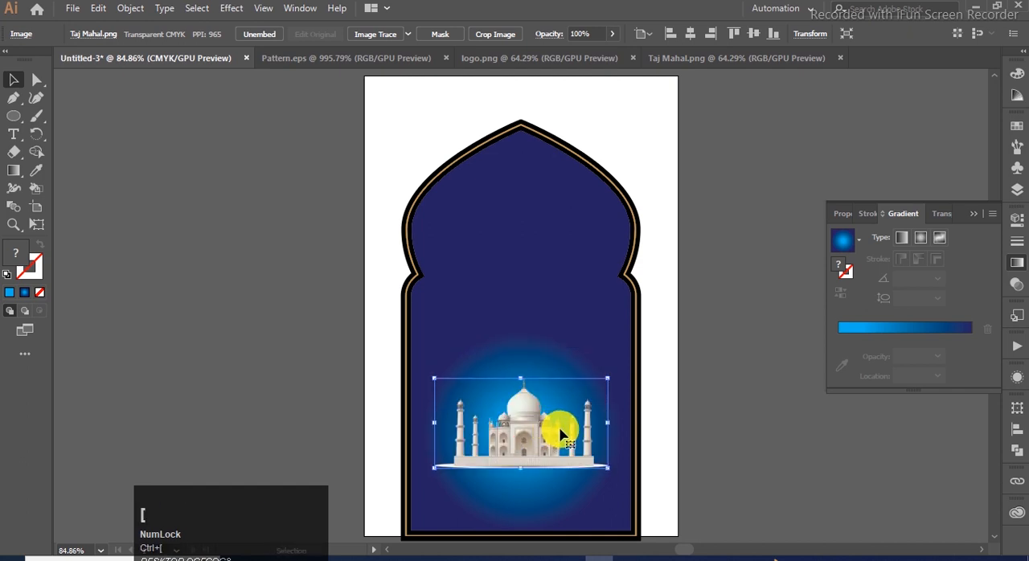
pyautogui.click(678, 432)
pyautogui.moveTo(527, 443); pyautogui.dragTo(526, 446)
pyautogui.click(676, 450)
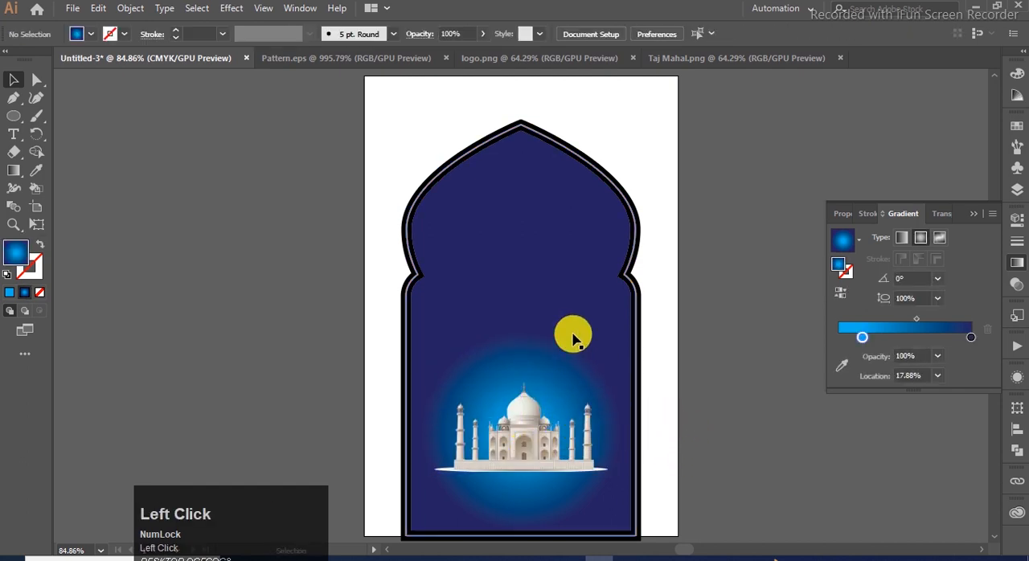
# - Copy the blue tile pattern from Pattern.eps into the arch design and fit it to the artboard's width, aligned with the top edge
pyautogui.click(395, 59)
pyautogui.click(491, 161)
pyautogui.hotkey('ctrl', 'c')
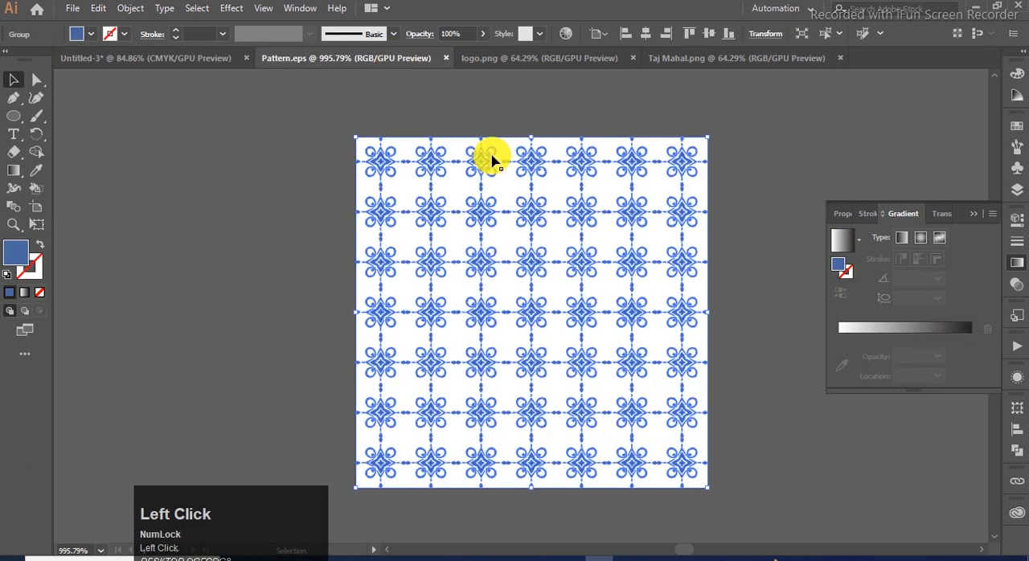
pyautogui.click(146, 58)
pyautogui.hotkey('ctrl', 'v')
pyautogui.moveTo(537, 319); pyautogui.dragTo(698, 460)
pyautogui.moveTo(652, 209); pyautogui.dragTo(661, 133)
# - Send the blue tile pattern to the back, behind the arch artwork
pyautogui.click(714, 202)
pyautogui.click(645, 182)
pyautogui.hotkey('ctrl', 'shift', '[')
pyautogui.click(726, 209)
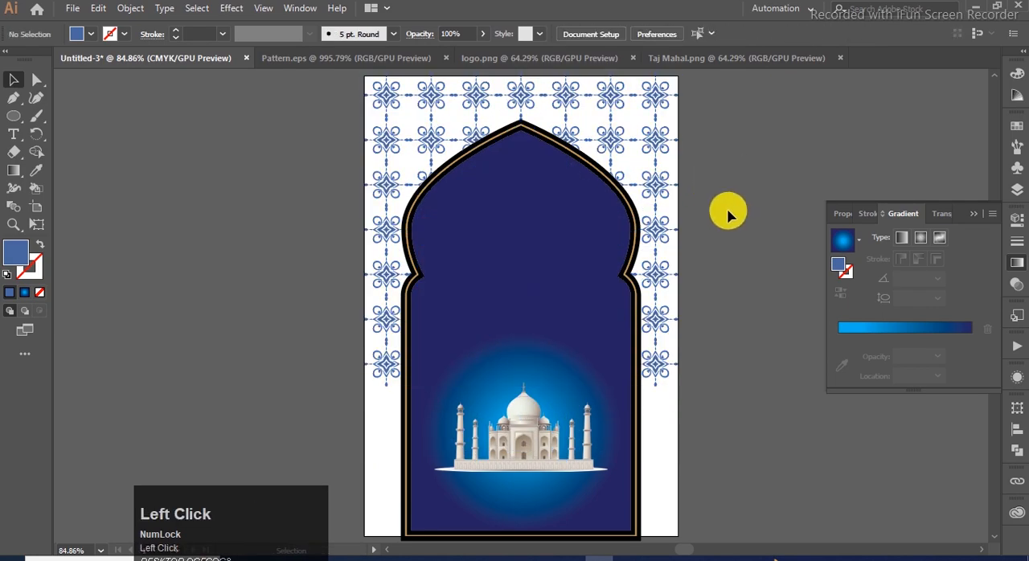
# - Duplicate the tile pattern straight down to cover the lower part of the artboard, keeping the copy behind the arch
pyautogui.scroll(-1, 666, 191)
pyautogui.click(654, 173)
pyautogui.moveTo(654, 173); pyautogui.dragTo(655, 426)
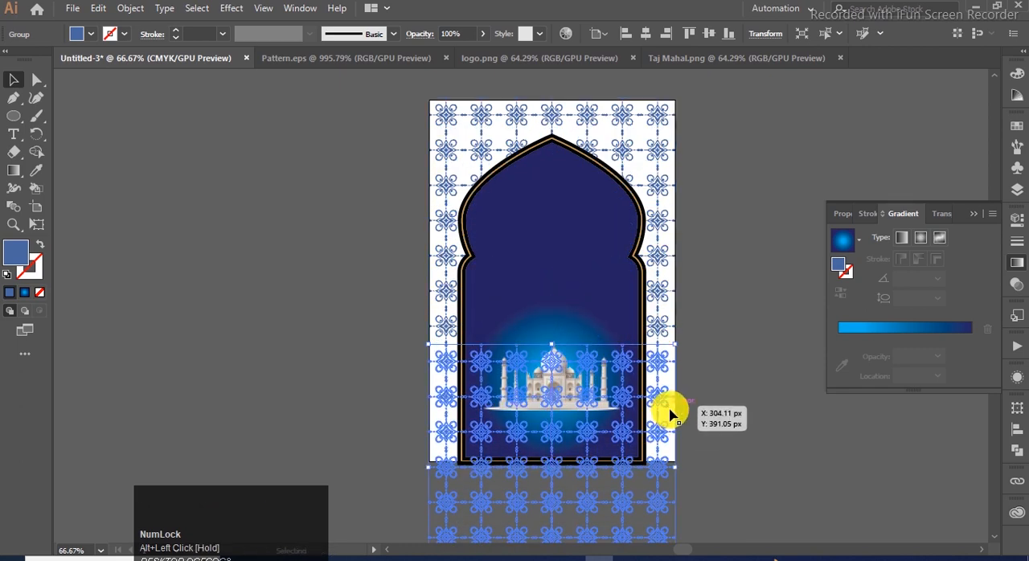
pyautogui.click(689, 408)
pyautogui.scroll(-1, 689, 408)
pyautogui.scroll(1, 679, 424)
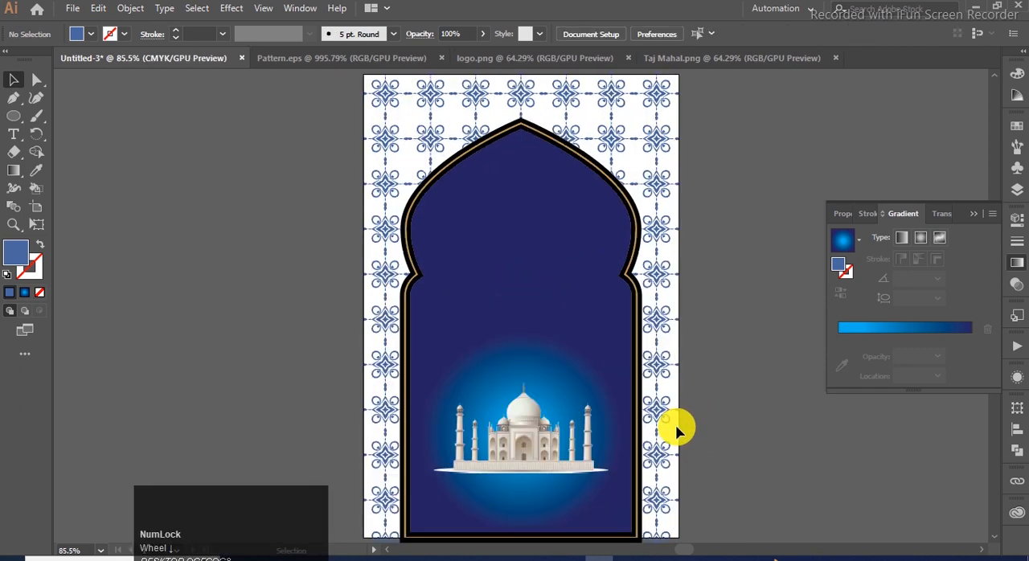
# - Change the black arch frame's fill to white
pyautogui.click(579, 152)
pyautogui.click(18, 251)
pyautogui.click(22, 254)
pyautogui.moveTo(282, 184); pyautogui.dragTo(285, 143)
pyautogui.click(630, 144)
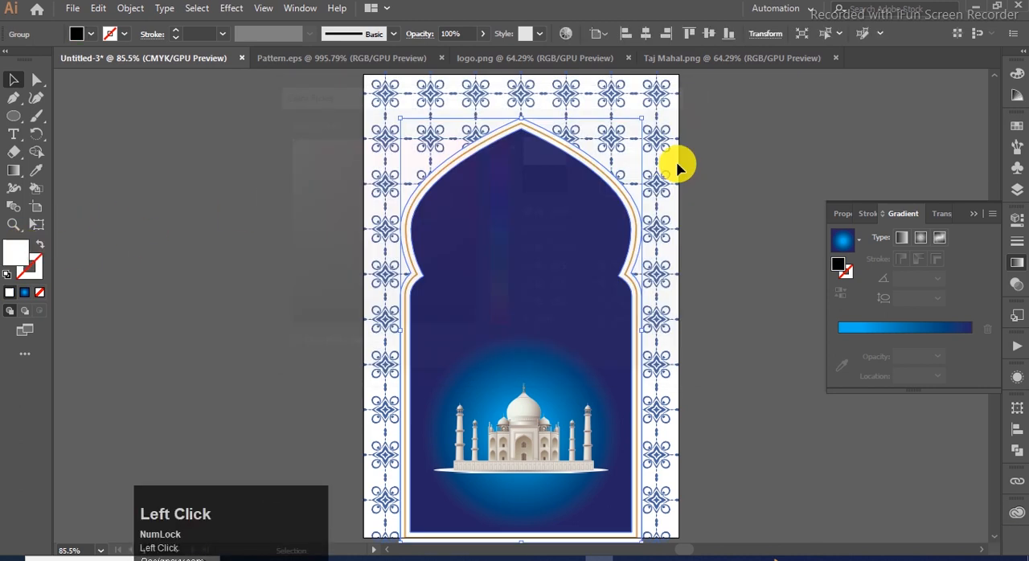
pyautogui.click(973, 214)
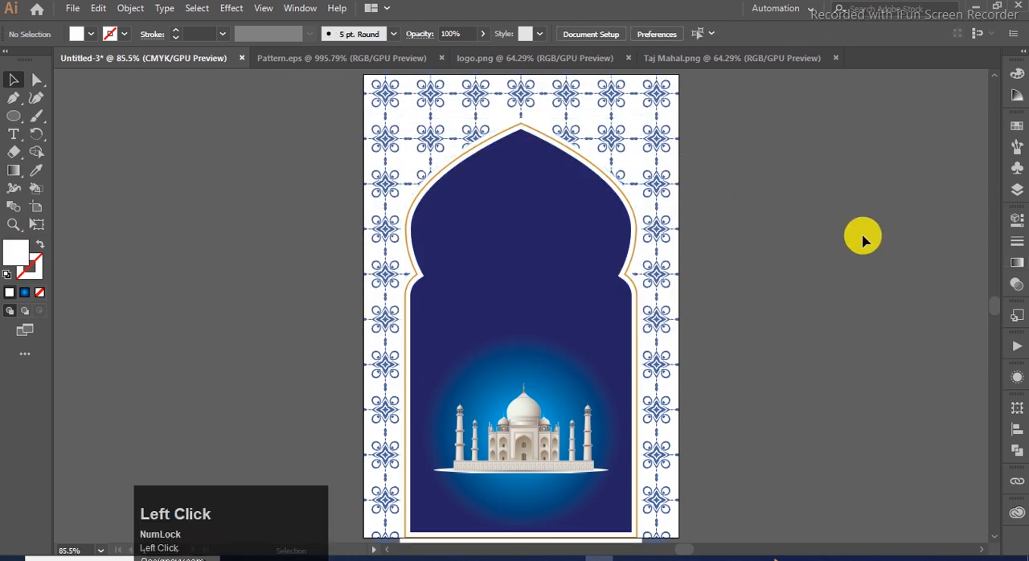
# - Copy the Brooke Bond logo into the arch design, scale it down, and centre it in the arch's upper part
pyautogui.click(523, 59)
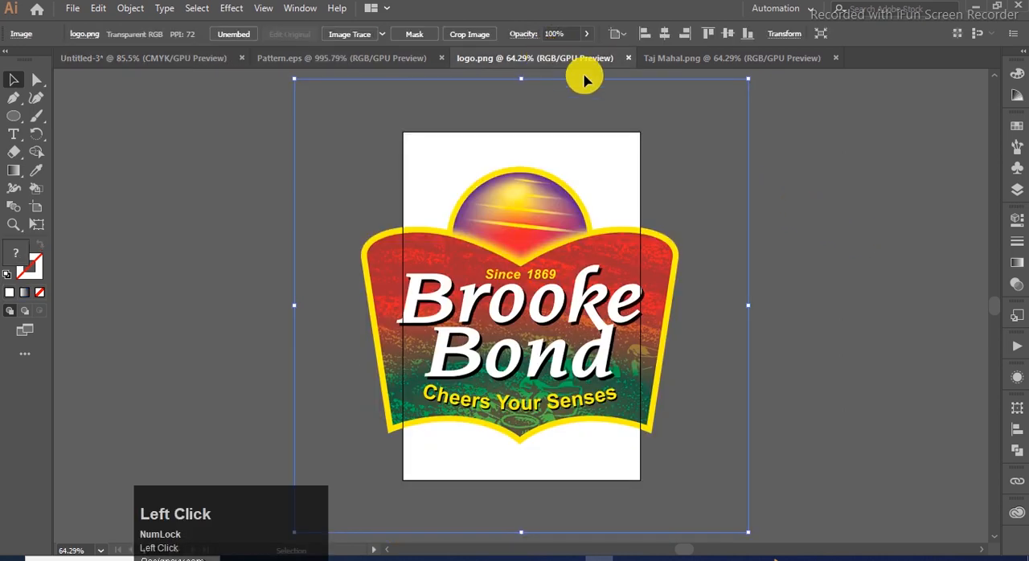
pyautogui.click(144, 61)
pyautogui.hotkey('ctrl', 'v')
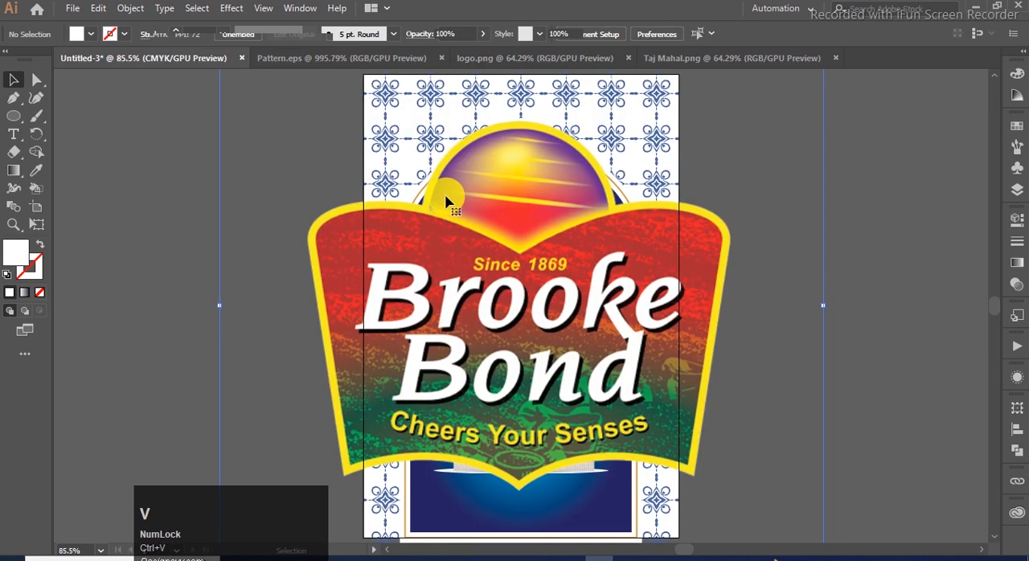
pyautogui.scroll(-3, 442, 192)
pyautogui.moveTo(739, 124); pyautogui.dragTo(634, 226)
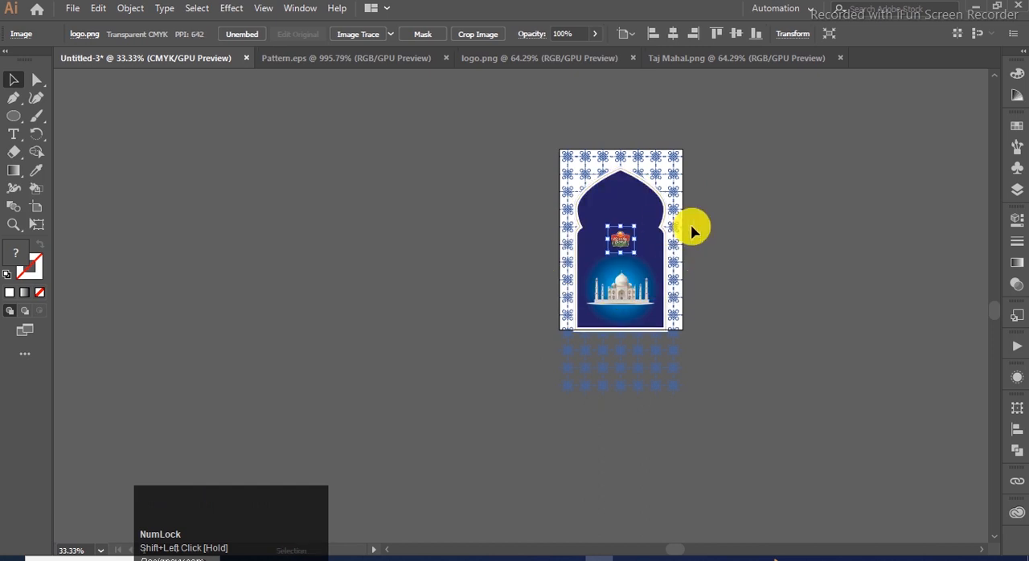
pyautogui.hotkey('ctrl', '0')
pyautogui.moveTo(554, 339); pyautogui.dragTo(539, 225)
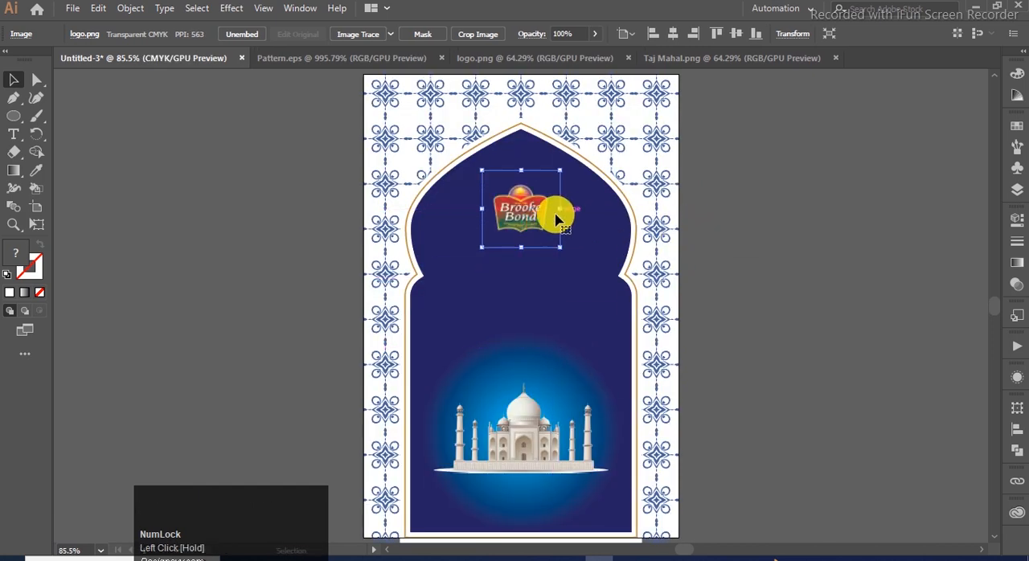
pyautogui.click(751, 229)
# - Close the Taj Mahal.png and logo.png documents
pyautogui.click(727, 58)
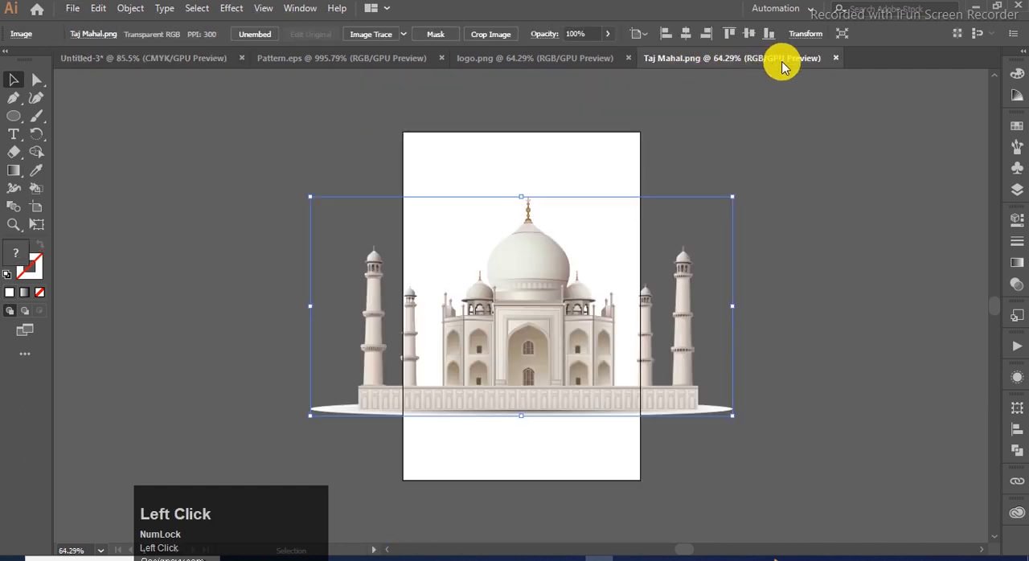
pyautogui.click(836, 58)
pyautogui.click(586, 57)
pyautogui.click(627, 58)
pyautogui.click(536, 201)
pyautogui.keyDown('alt'); pyautogui.scroll(3, 530, 227); pyautogui.keyUp('alt')
pyautogui.keyDown('alt'); pyautogui.scroll(-3, 530, 229); pyautogui.keyUp('alt')
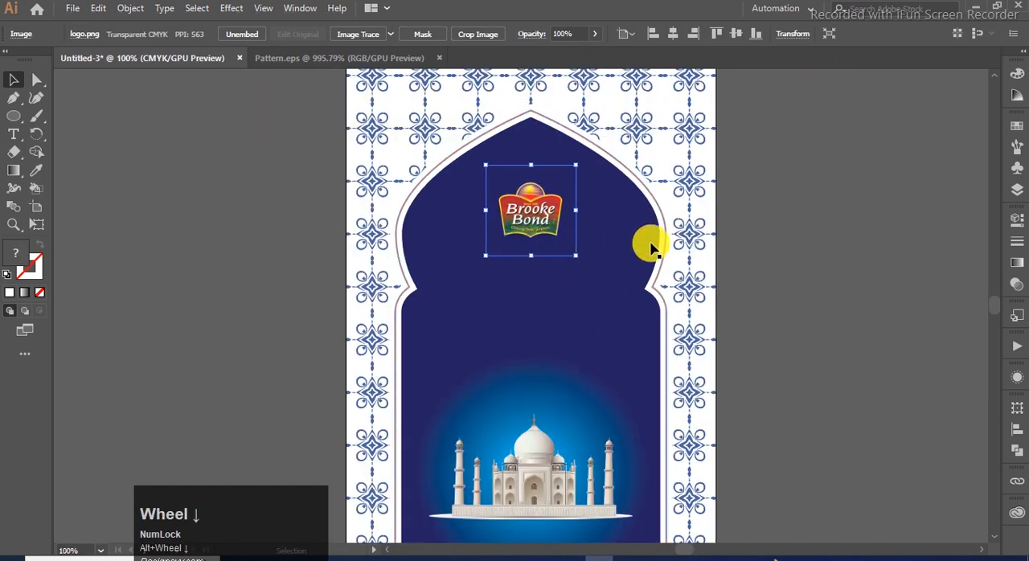
pyautogui.click(819, 221)
# - Add a placeholder text line beside the artboard, enlarge it to about 22.36 pt, and fill it with white
pyautogui.click(17, 137)
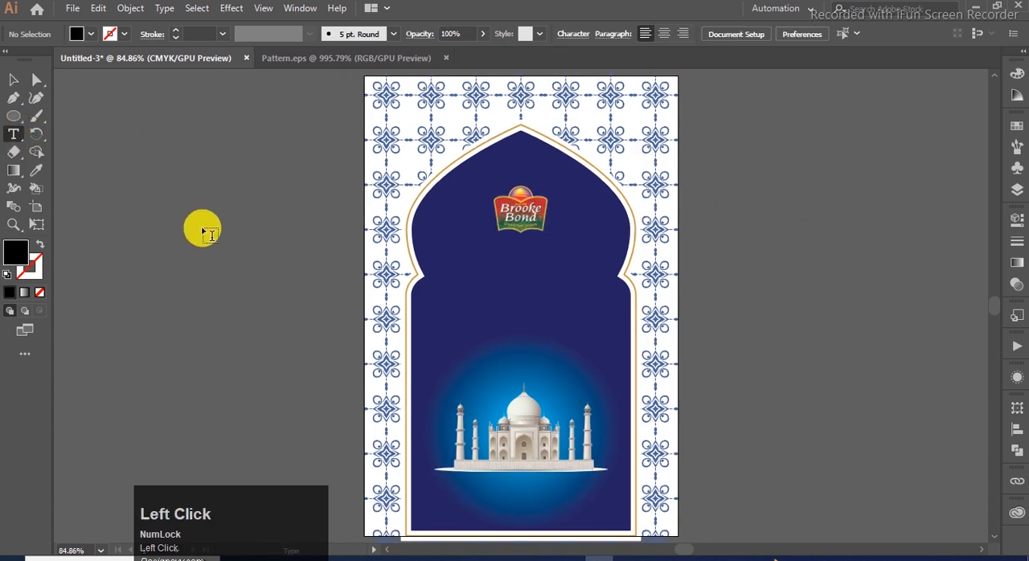
pyautogui.click(202, 229)
pyautogui.click(13, 80)
pyautogui.moveTo(268, 231); pyautogui.dragTo(324, 241)
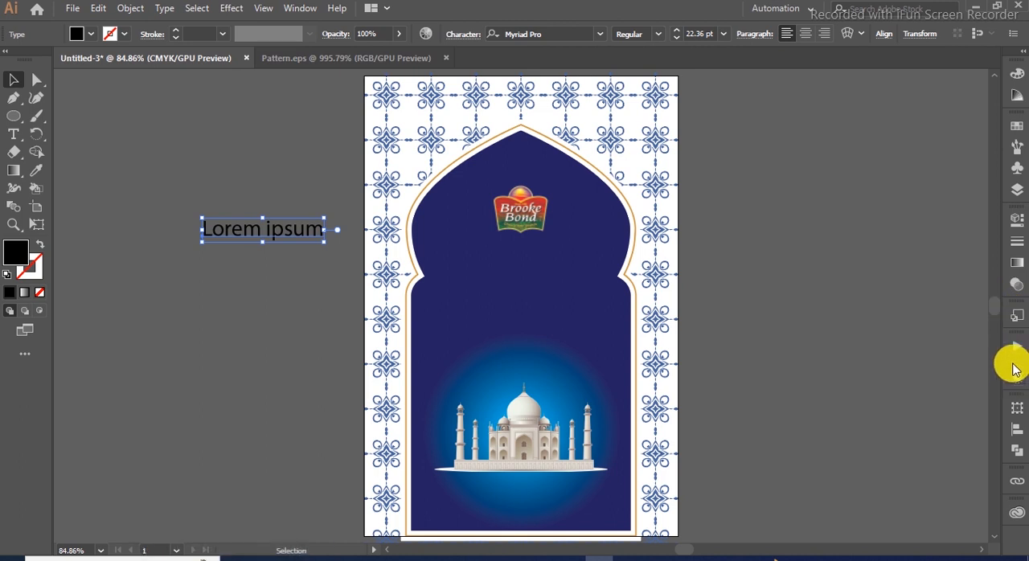
pyautogui.click(1016, 126)
pyautogui.click(976, 121)
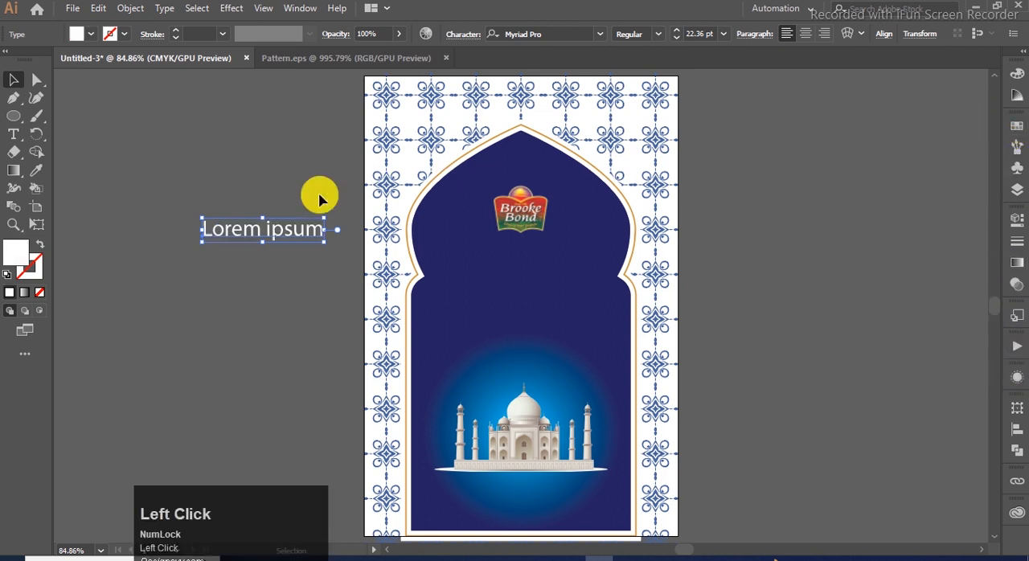
# - Replace the placeholder text with TAJ MAHAL in capitals on two lines
pyautogui.click(224, 231)
pyautogui.hotkey('ctrl', 'a')
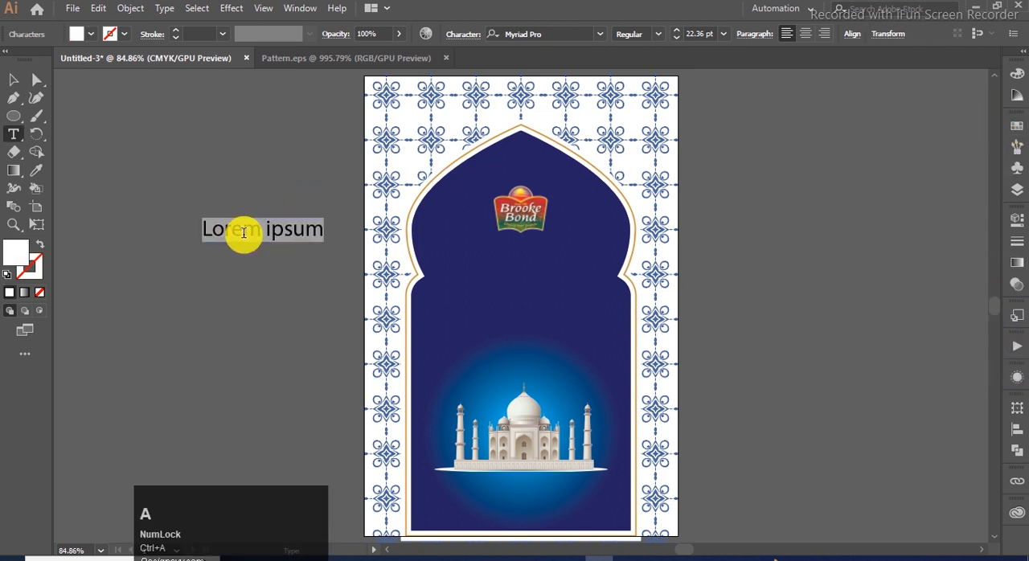
pyautogui.press('capslock')
pyautogui.write('TAJ')
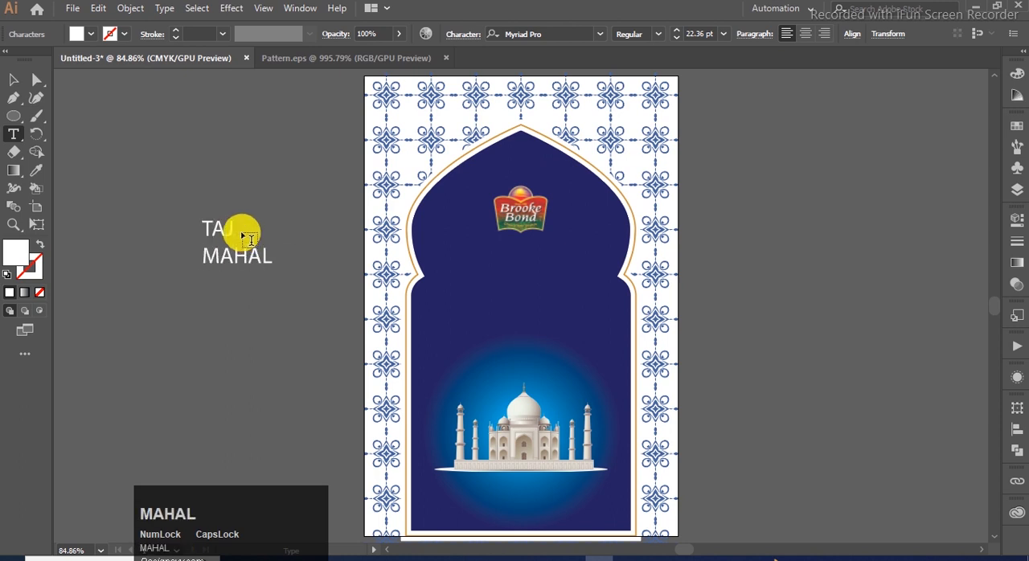
pyautogui.click(13, 82)
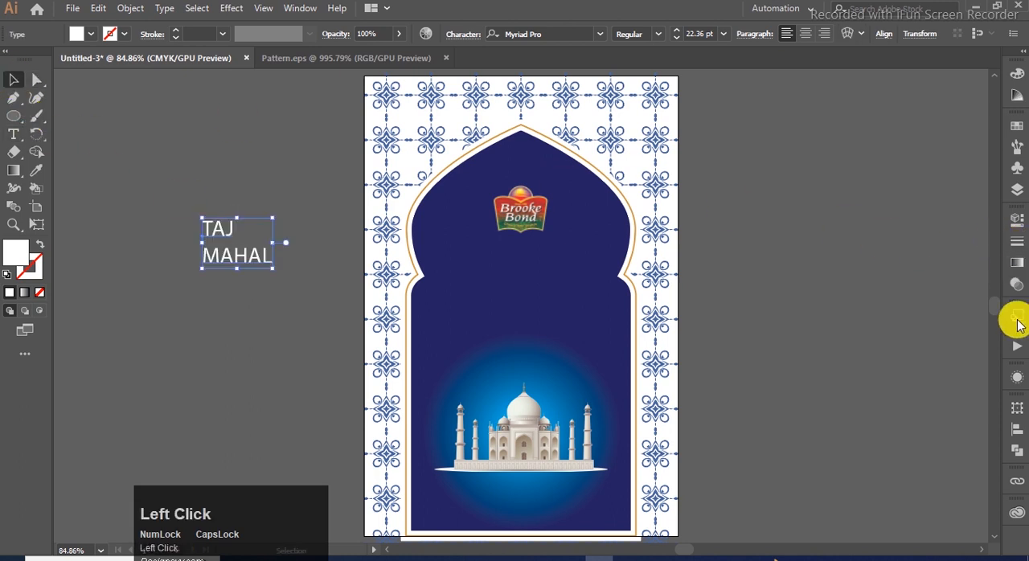
# - Centre-align the TAJ MAHAL text and set its font to Trajan Pro Bold
pyautogui.click(1014, 223)
pyautogui.click(861, 479)
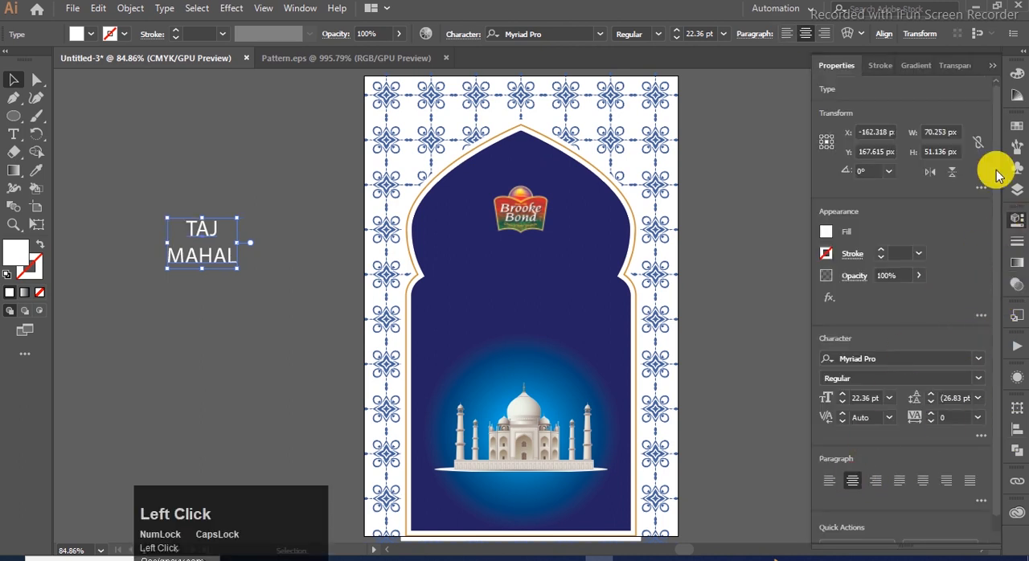
pyautogui.click(898, 357)
pyautogui.write('TRA')
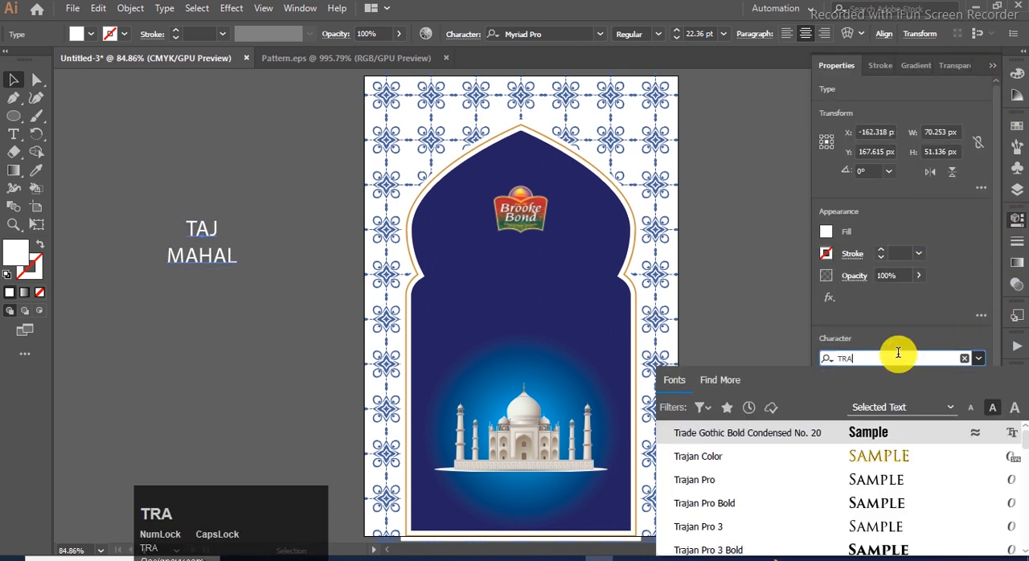
pyautogui.click(880, 503)
# - Enlarge the title to about 36.85 pt and centre it horizontally in the arch between the logo and the Taj Mahal
pyautogui.moveTo(249, 271); pyautogui.dragTo(271, 289)
pyautogui.moveTo(229, 229); pyautogui.dragTo(547, 277)
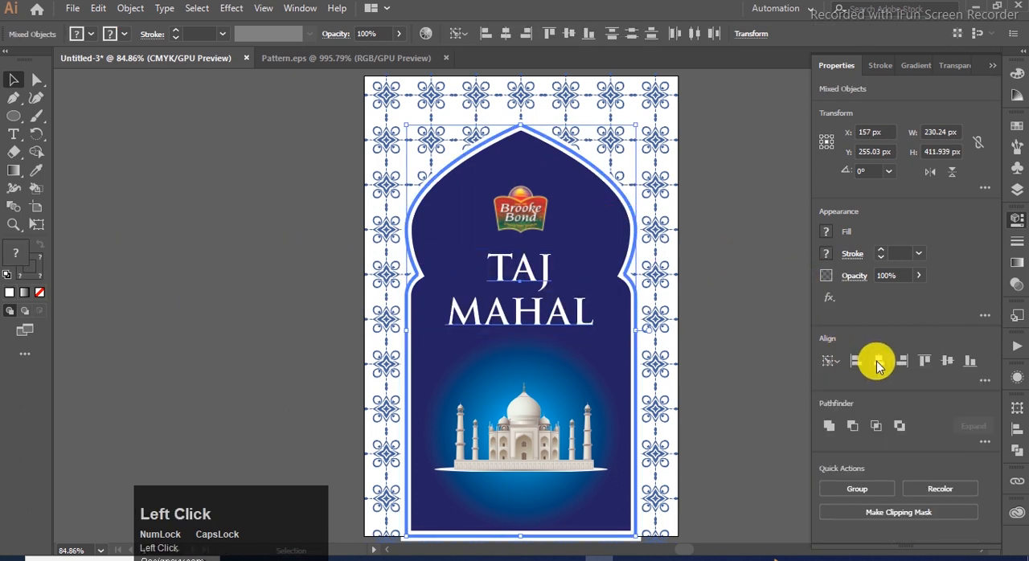
pyautogui.click(792, 241)
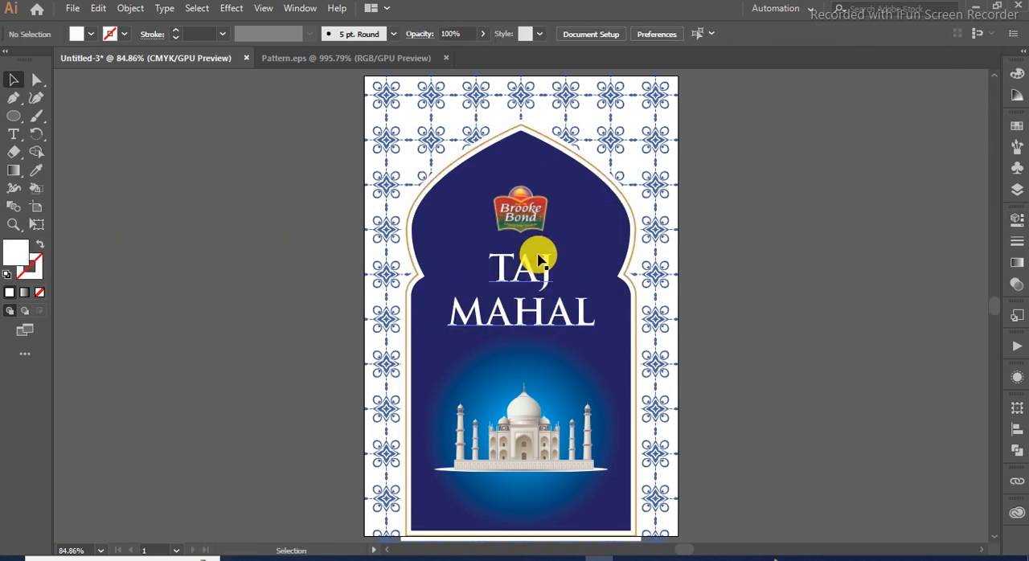
# - Colour the TAJ MAHAL title golden-orange by sampling the arch outline with the Eyedropper
pyautogui.click(540, 271)
pyautogui.keyDown('alt'); pyautogui.scroll(2, 602, 216); pyautogui.keyUp('alt')
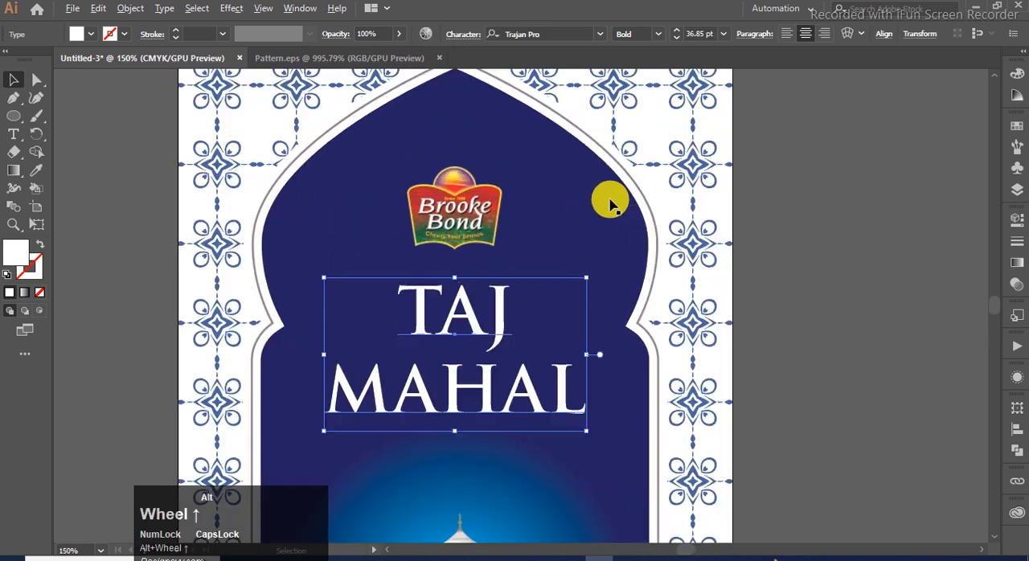
pyautogui.press('i')
pyautogui.click(643, 201)
pyautogui.click(13, 79)
pyautogui.click(801, 267)
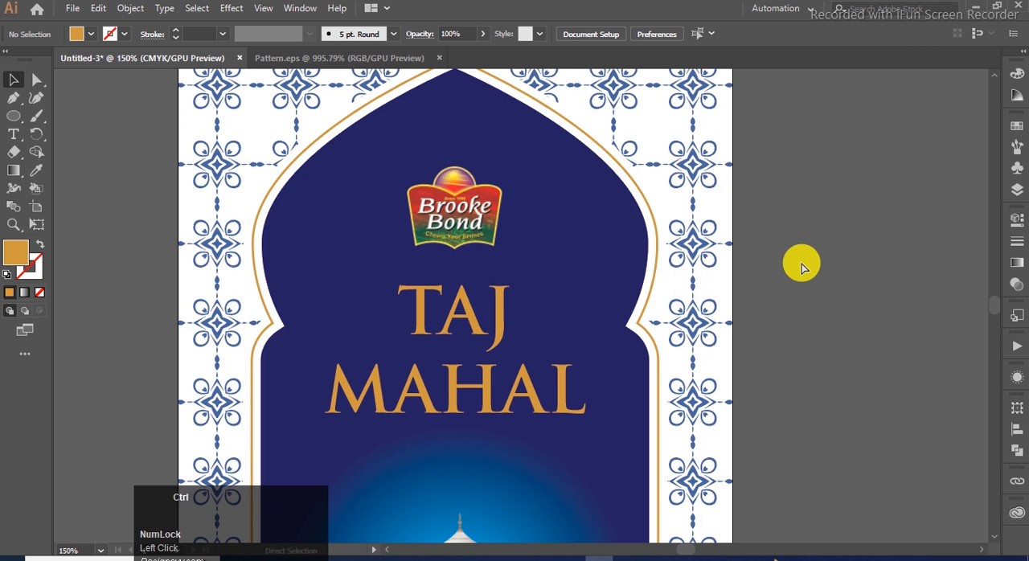
# - Clip the tile pattern to an artboard-sized rectangle and send the clipped group to the back
pyautogui.hotkey('ctrl', '0')
pyautogui.click(667, 320)
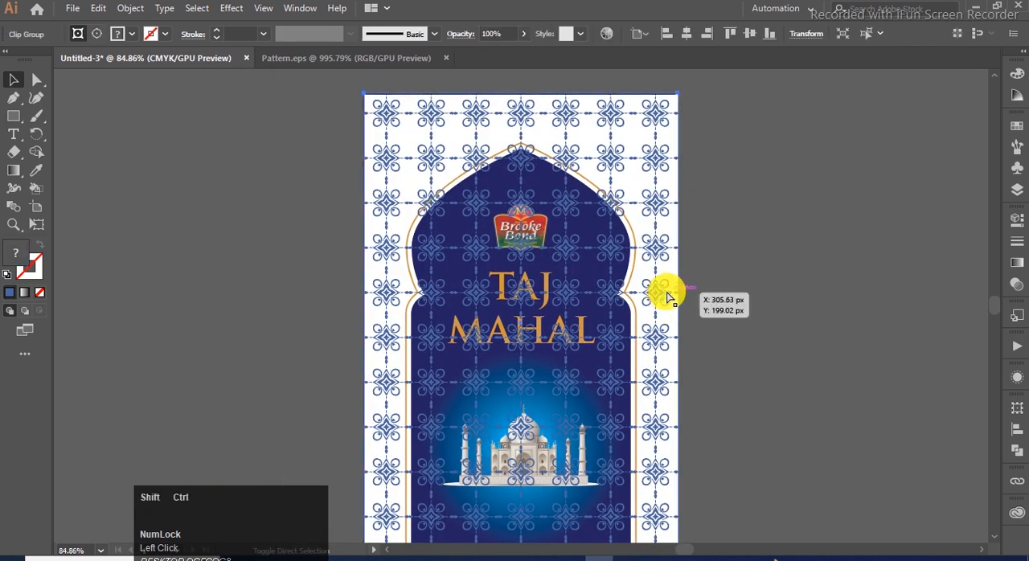
pyautogui.hotkey('ctrl', 'shift', '[')
# - Raise the bottom edge of the white arch border so that it ends at the artboard's bottom edge
pyautogui.scroll(-2, 758, 252)
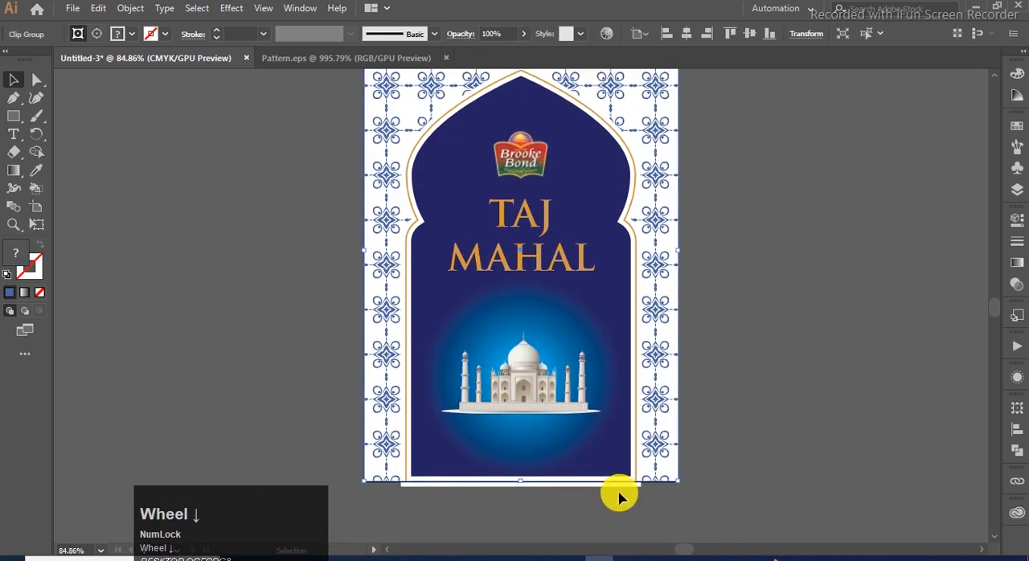
pyautogui.click(620, 490)
pyautogui.click(764, 455)
pyautogui.click(528, 486)
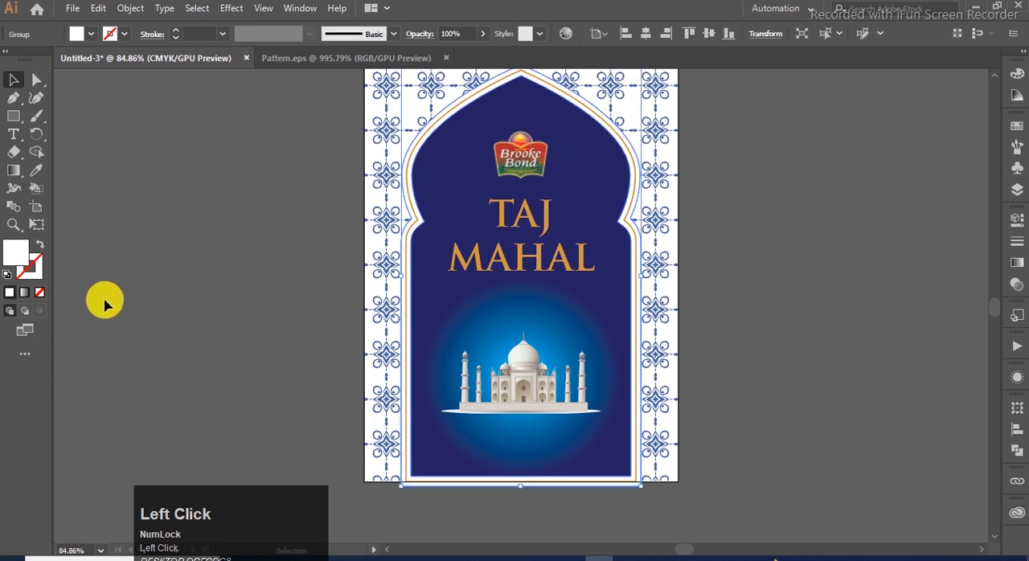
pyautogui.click(36, 80)
pyautogui.scroll(4, 410, 508)
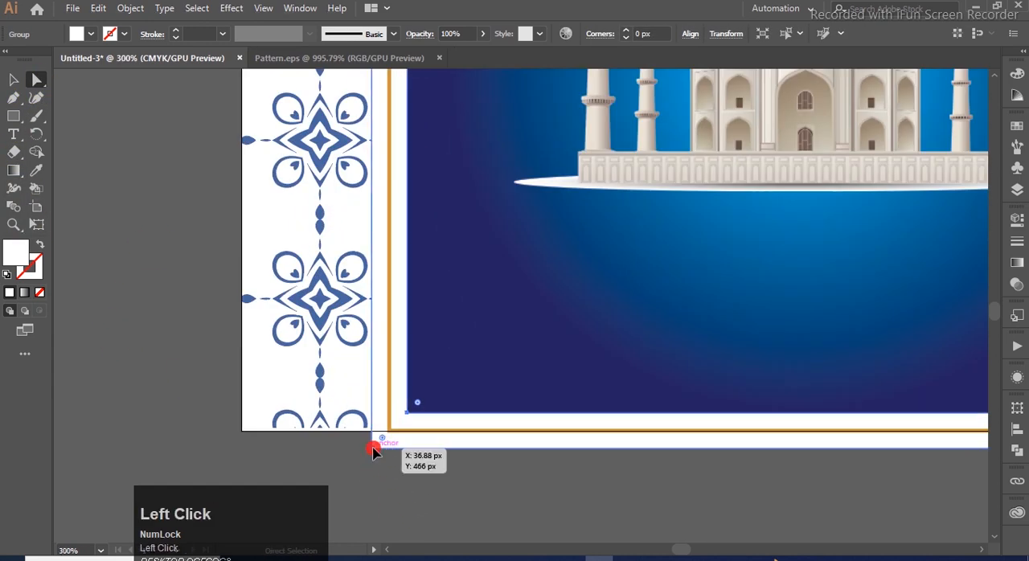
pyautogui.click(372, 447)
pyautogui.scroll(-1, 303, 446)
pyautogui.keyDown('shift'); pyautogui.click(916, 443); pyautogui.keyUp('shift')
pyautogui.moveTo(913, 446); pyautogui.dragTo(914, 438)
pyautogui.hotkey('ctrl', '0')
pyautogui.click(806, 392)
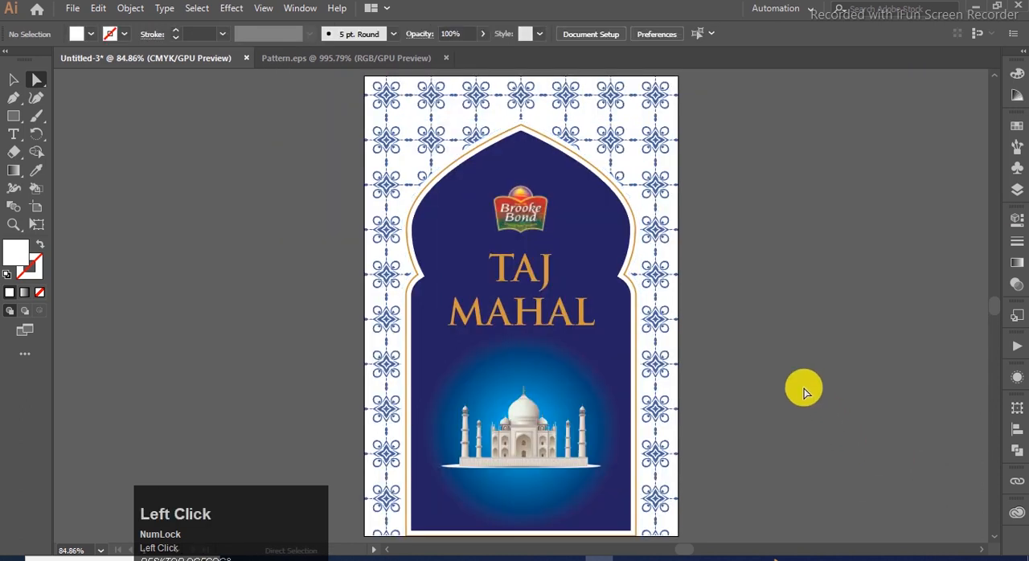
# - Draw a white side-panel rectangle about 121 px wide and 461 px high to the right of the artboard
pyautogui.press('space')
pyautogui.moveTo(809, 221); pyautogui.dragTo(726, 222)
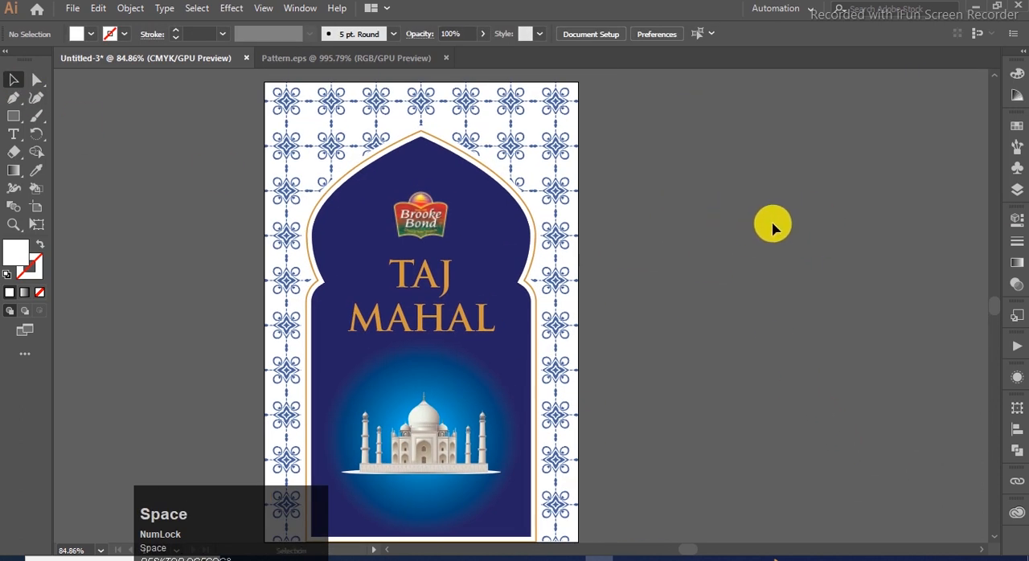
pyautogui.click(16, 117)
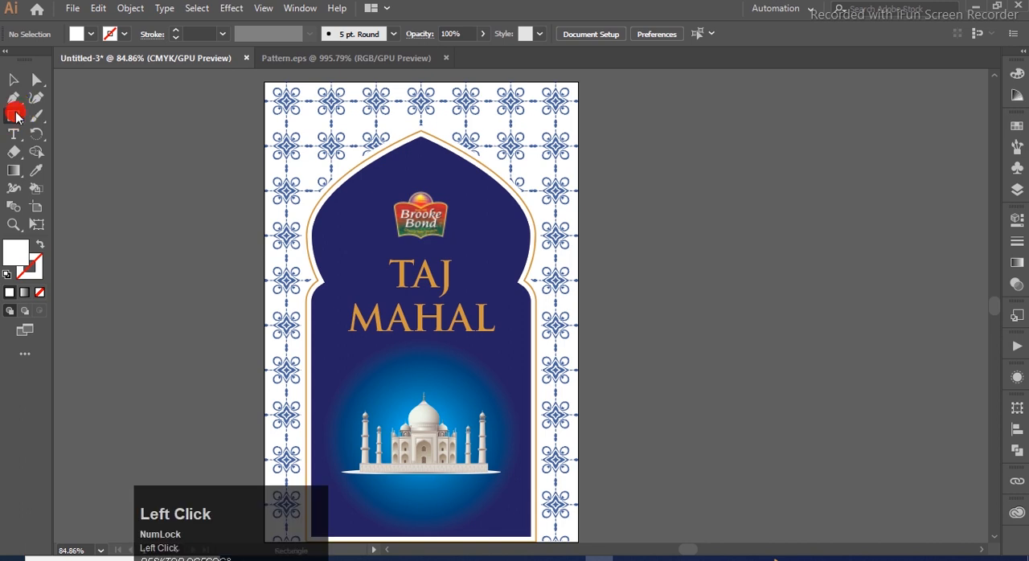
pyautogui.moveTo(591, 82); pyautogui.dragTo(709, 500)
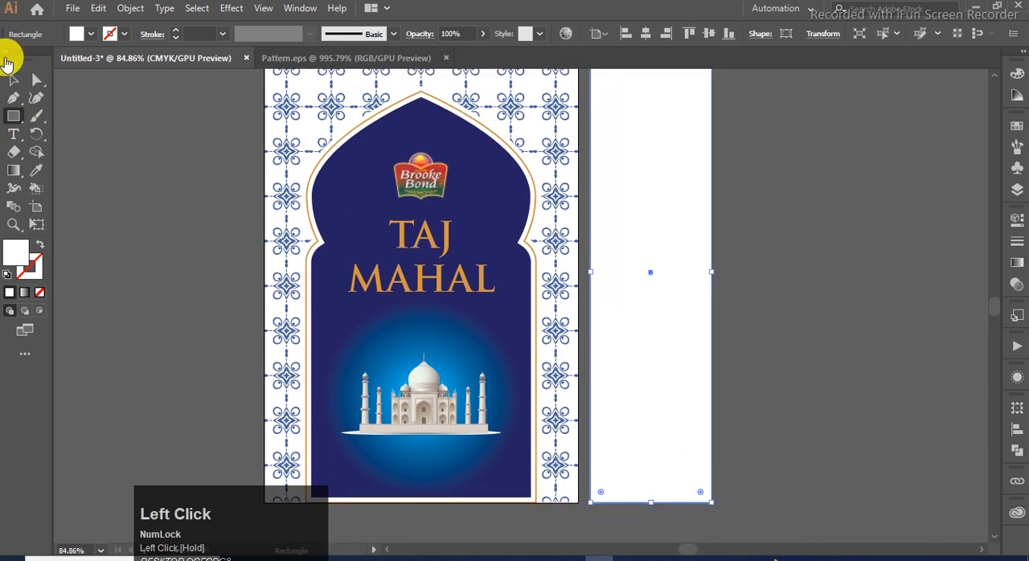
pyautogui.click(13, 80)
pyautogui.scroll(2, 667, 266)
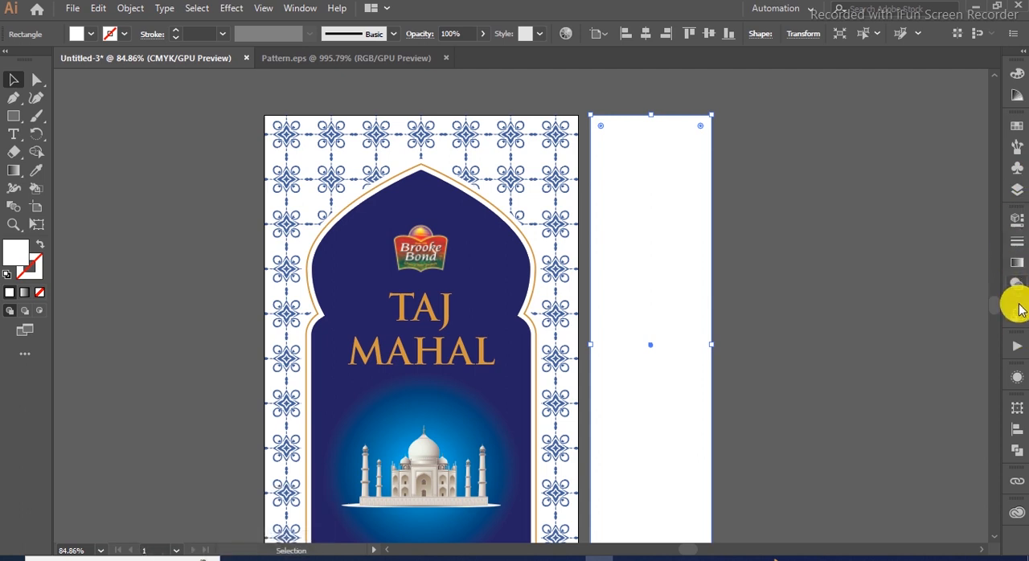
# - Set the width of the white side rectangle to 54 px, keeping its height unchanged
pyautogui.click(1015, 219)
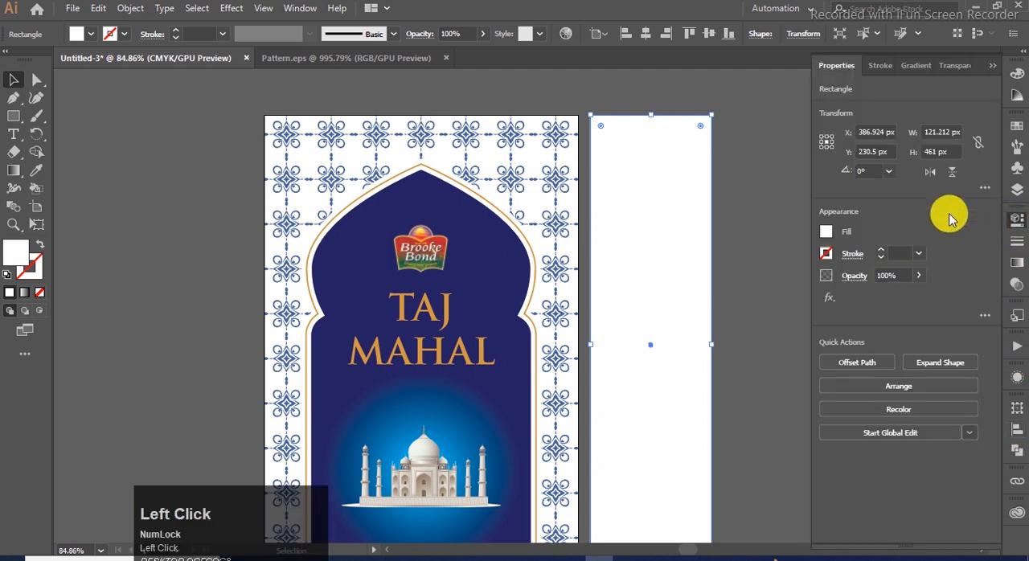
pyautogui.click(951, 133)
pyautogui.write('5')
pyautogui.press('Return')
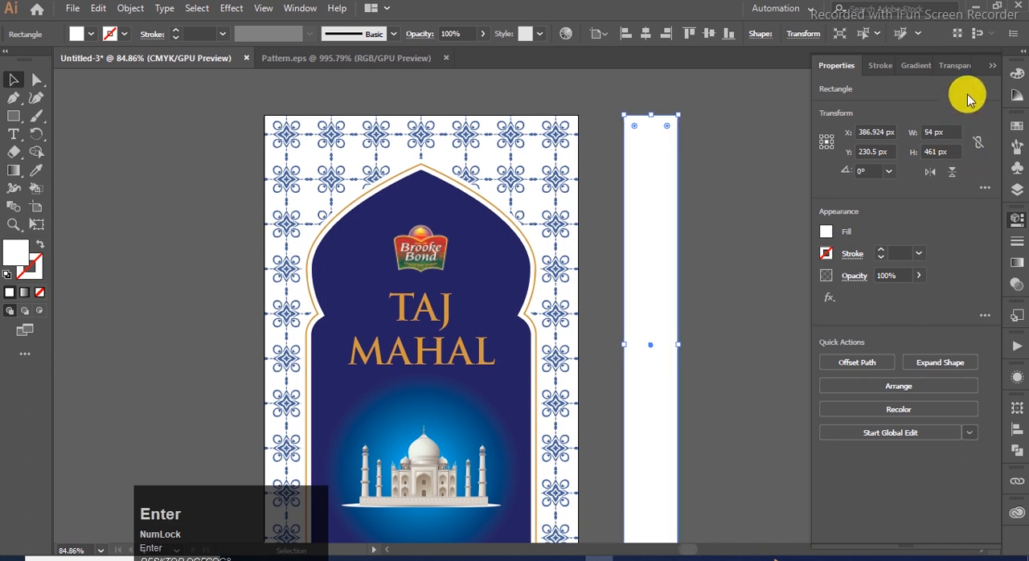
pyautogui.click(840, 133)
pyautogui.scroll(-3, 652, 181)
pyautogui.click(657, 175)
pyautogui.scroll(2, 628, 155)
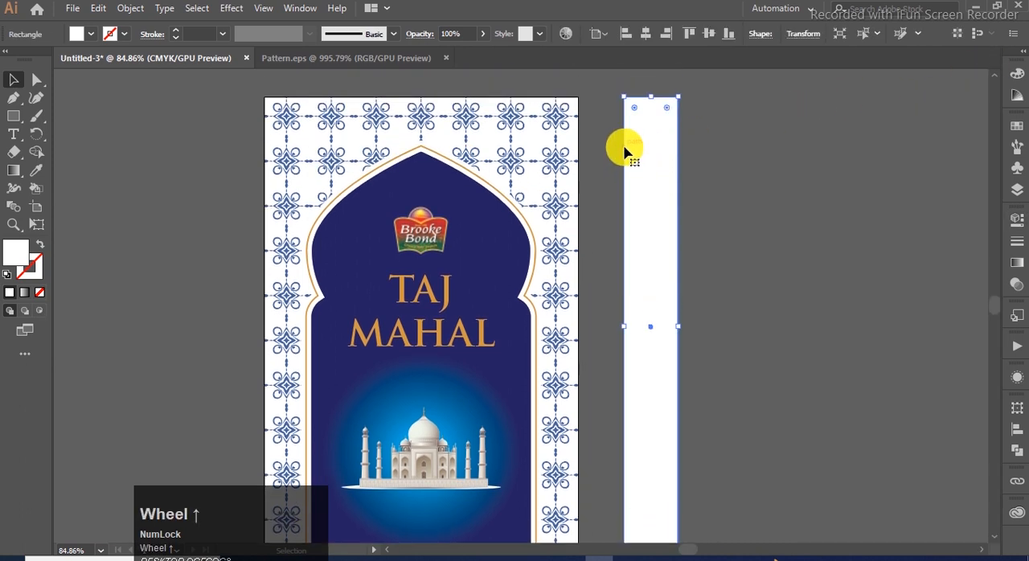
pyautogui.click(774, 155)
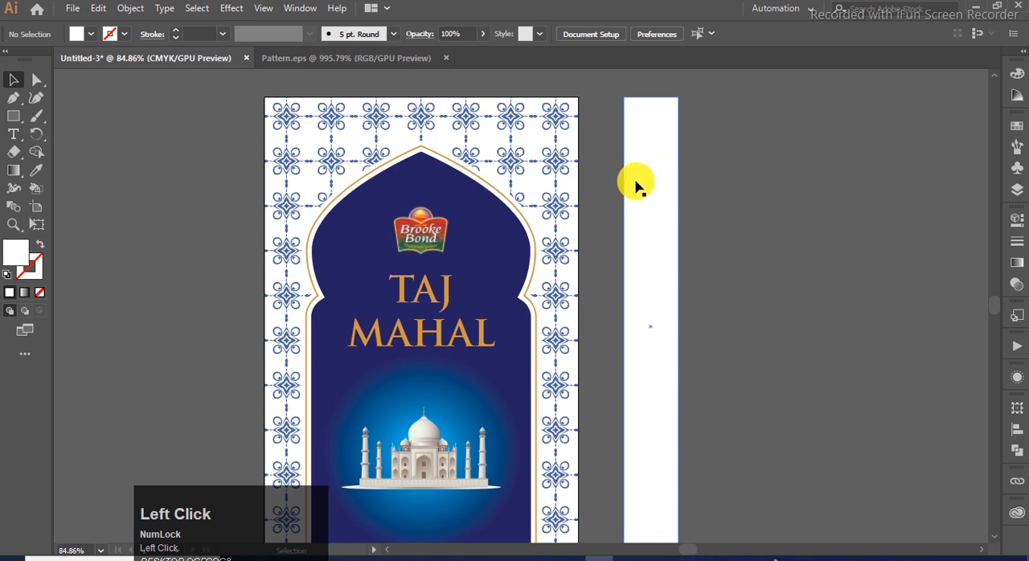
# - Duplicate the clipped tile pattern onto the white side strip, bring the copy to the front and align it with the strip's top-left corner
pyautogui.click(557, 119)
pyautogui.moveTo(557, 120); pyautogui.dragTo(916, 132)
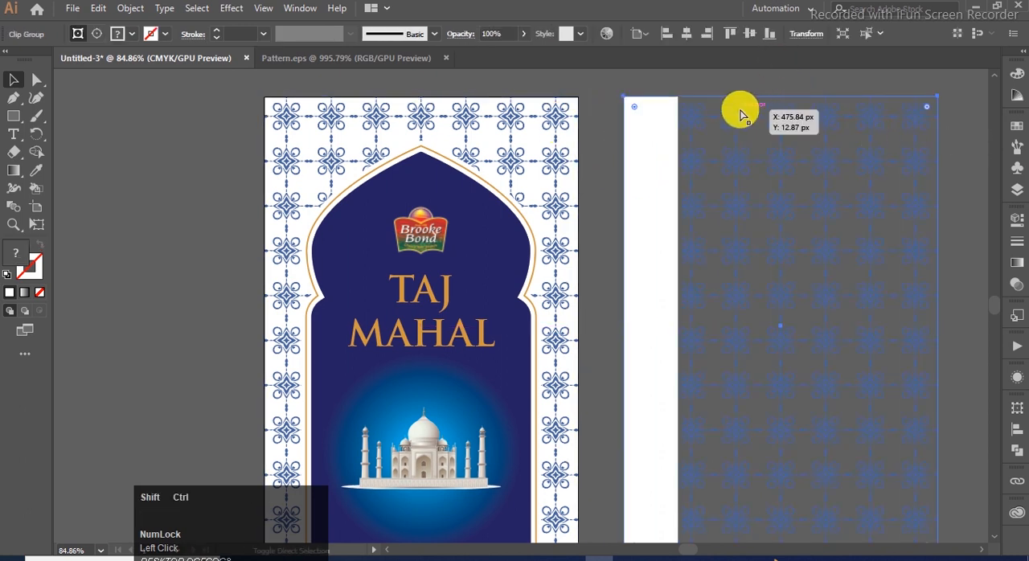
pyautogui.hotkey('ctrl', 'shift', ']')
pyautogui.click(771, 76)
pyautogui.click(735, 126)
pyautogui.press('Right')
pyautogui.press('Down')
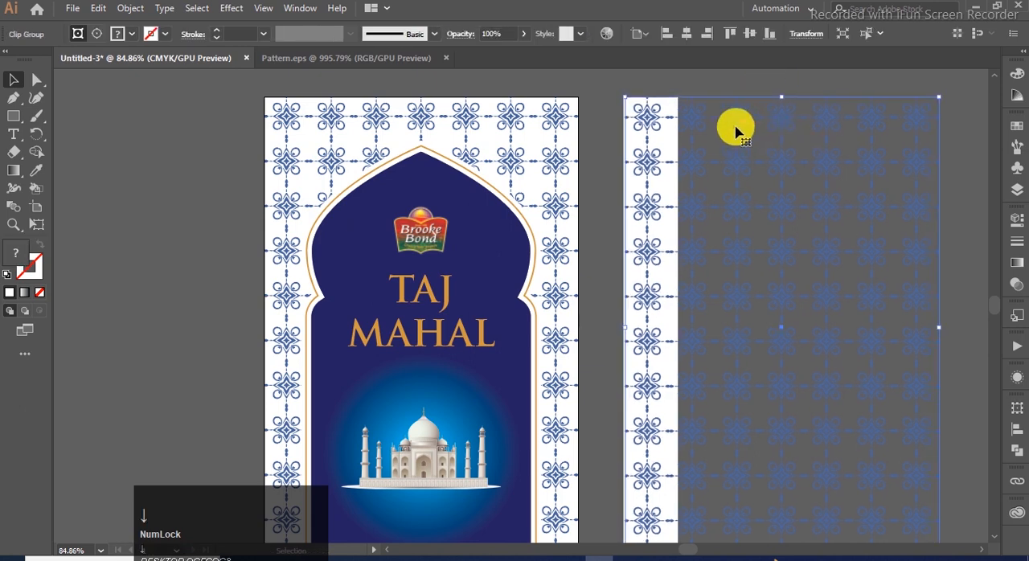
pyautogui.press('Left')
pyautogui.click(730, 85)
pyautogui.click(660, 102)
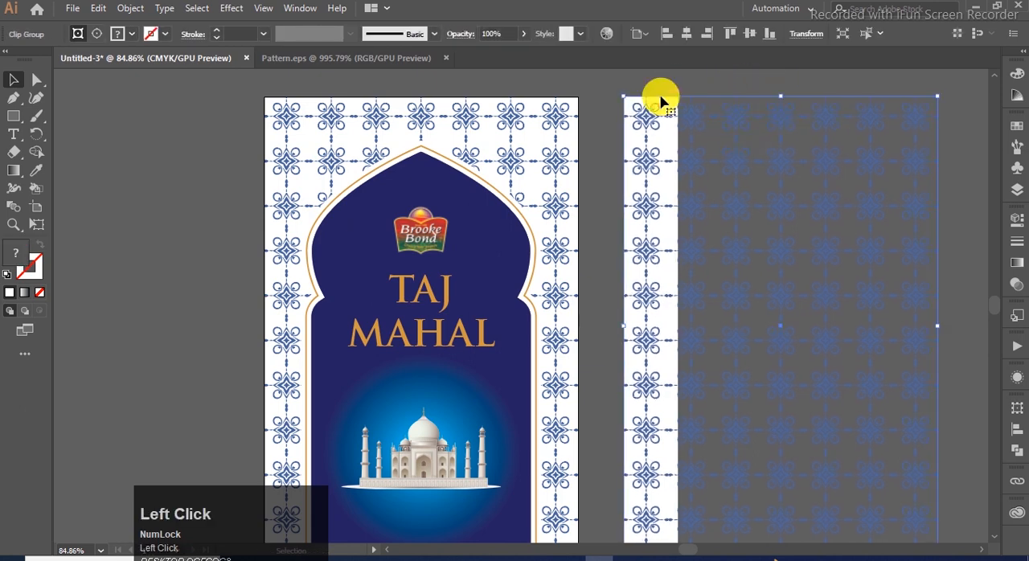
# - Try to clip the duplicated pattern to the white side strip after sending the pattern to the back
pyautogui.hotkey('ctrl', 'shift', '[')
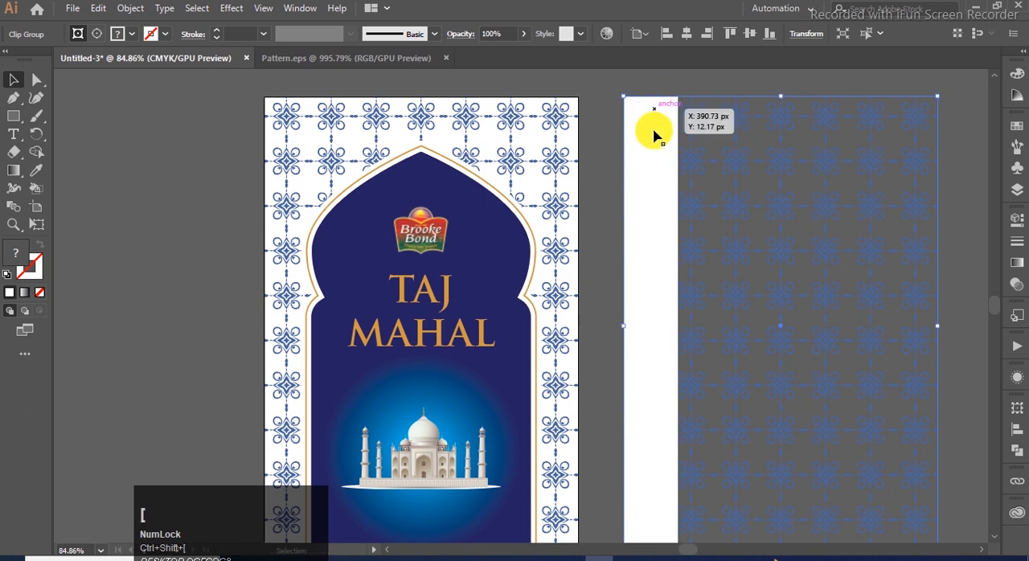
pyautogui.click(723, 137)
pyautogui.rightClick(664, 118)
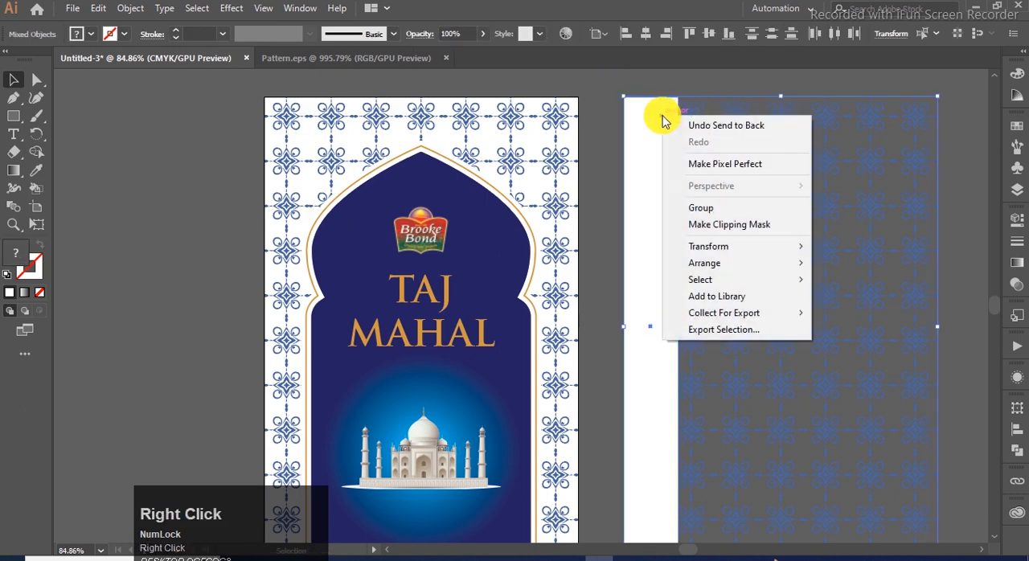
pyautogui.click(774, 225)
pyautogui.click(679, 157)
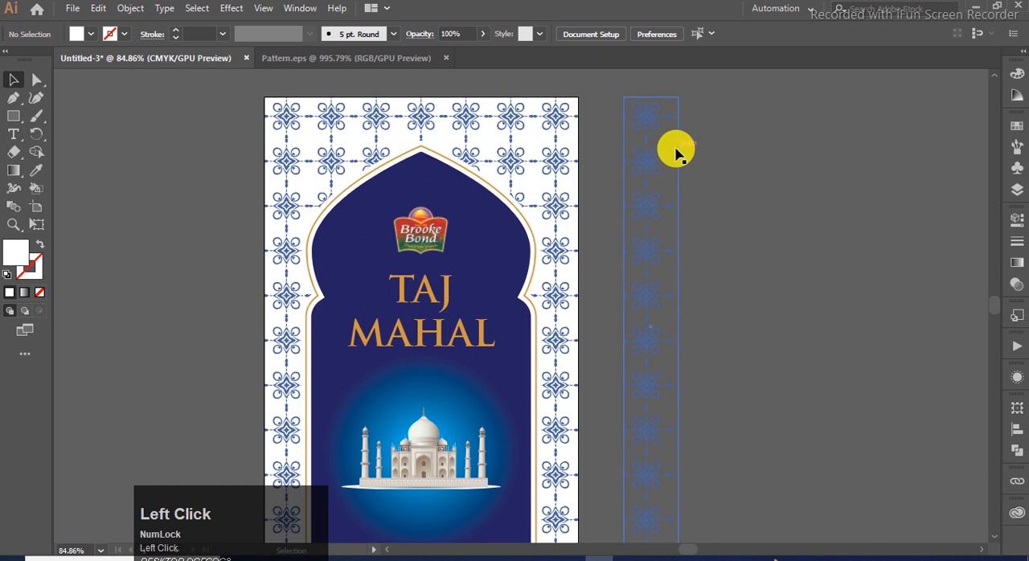
# - Try to draw a white strip-sized background rectangle inside the clipped pattern group
pyautogui.doubleClick(675, 153)
pyautogui.click(13, 116)
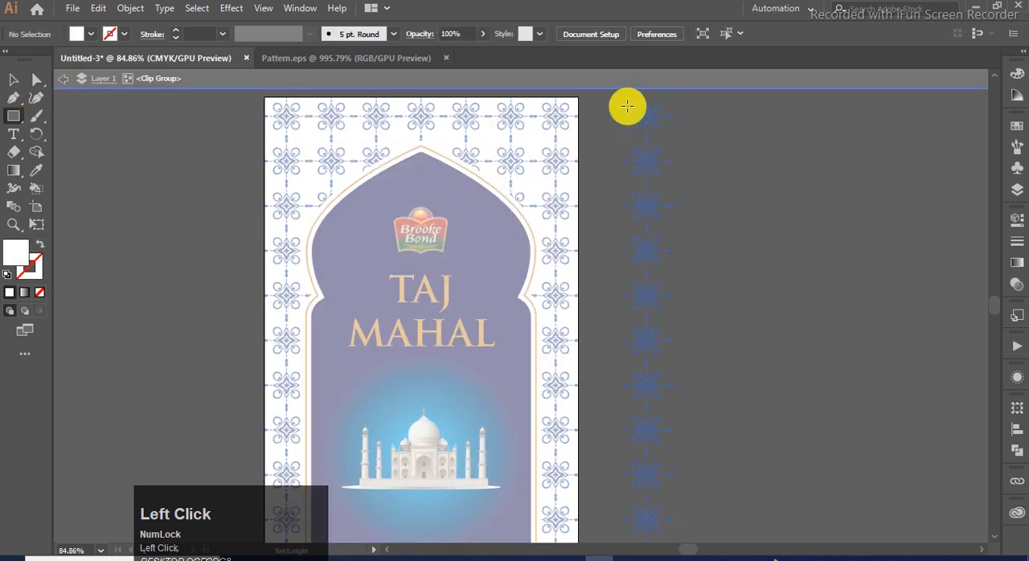
pyautogui.moveTo(626, 99); pyautogui.dragTo(676, 454)
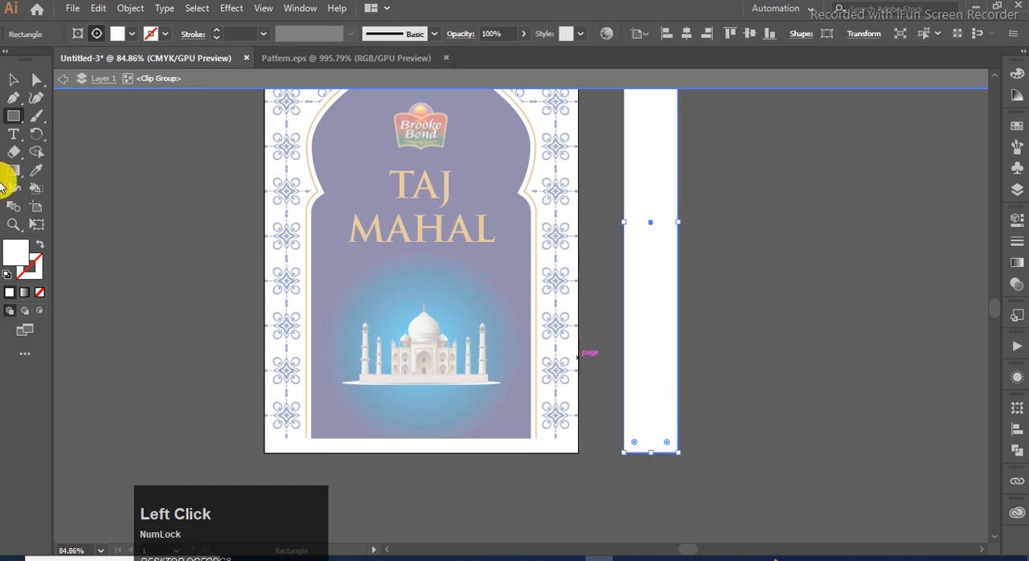
pyautogui.click(13, 79)
pyautogui.click(675, 470)
pyautogui.scroll(3, 718, 430)
# - Undo the white rectangle and the clipping of the side strip's pattern
pyautogui.hotkey('ctrl', 'z')
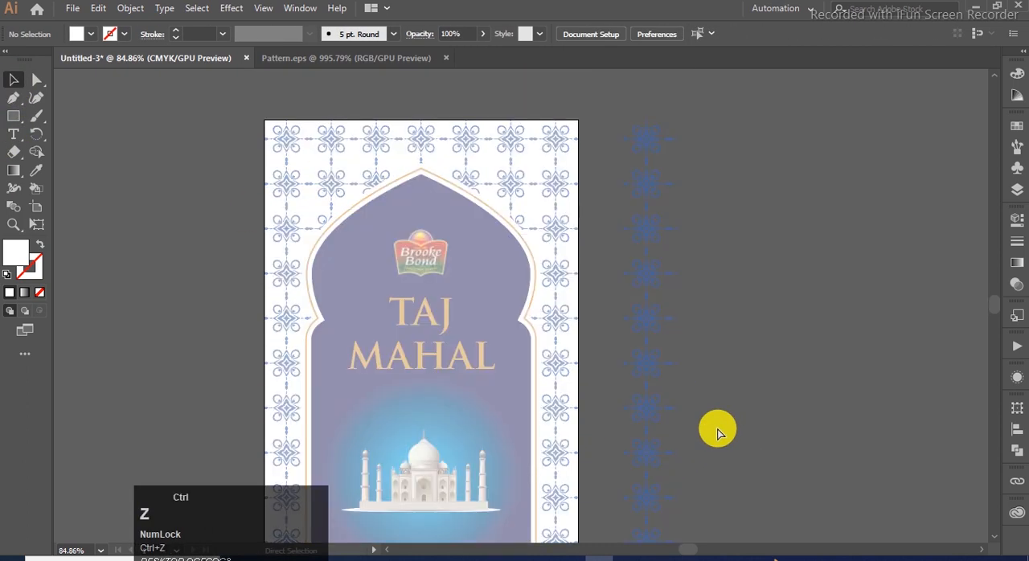
pyautogui.hotkey('ctrl', 'shift', 'z')
pyautogui.click(741, 99)
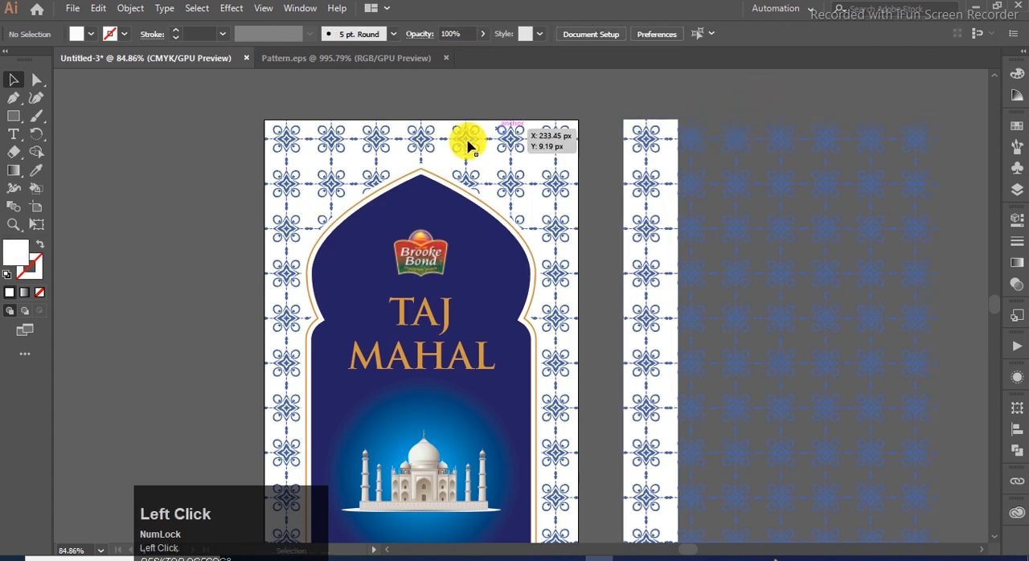
# - Paste a copy of the white strip in front and use it as a clipping mask for the duplicated tile pattern
pyautogui.click(13, 79)
pyautogui.click(705, 192)
pyautogui.click(657, 177)
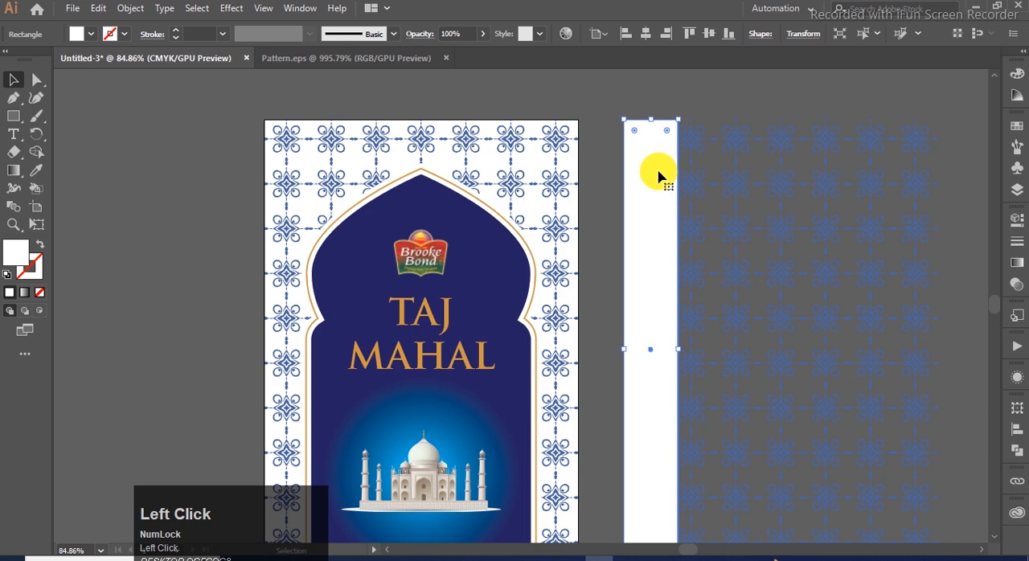
pyautogui.hotkey('ctrl', 'f')
pyautogui.click(668, 141)
pyautogui.keyDown('shift'); pyautogui.click(726, 141); pyautogui.keyUp('shift')
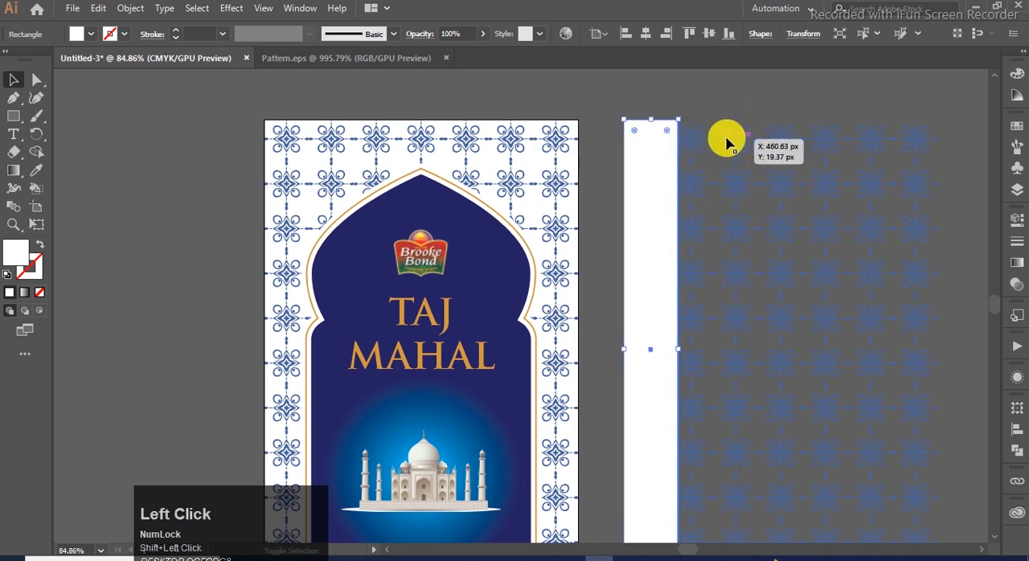
pyautogui.rightClick(730, 143)
pyautogui.click(794, 247)
pyautogui.click(761, 153)
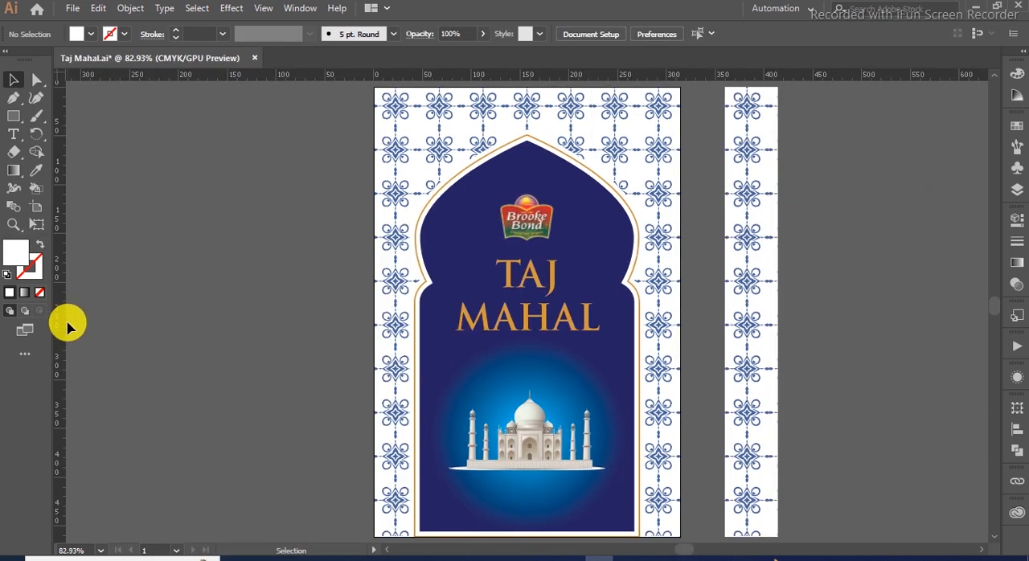
# - Draw an unfilled rectangle with a 1 pt white stroke, about 68 by 15 px, below the Taj Mahal image
pyautogui.press('x')
pyautogui.click(11, 294)
pyautogui.press('x')
pyautogui.click(41, 293)
pyautogui.press('x')
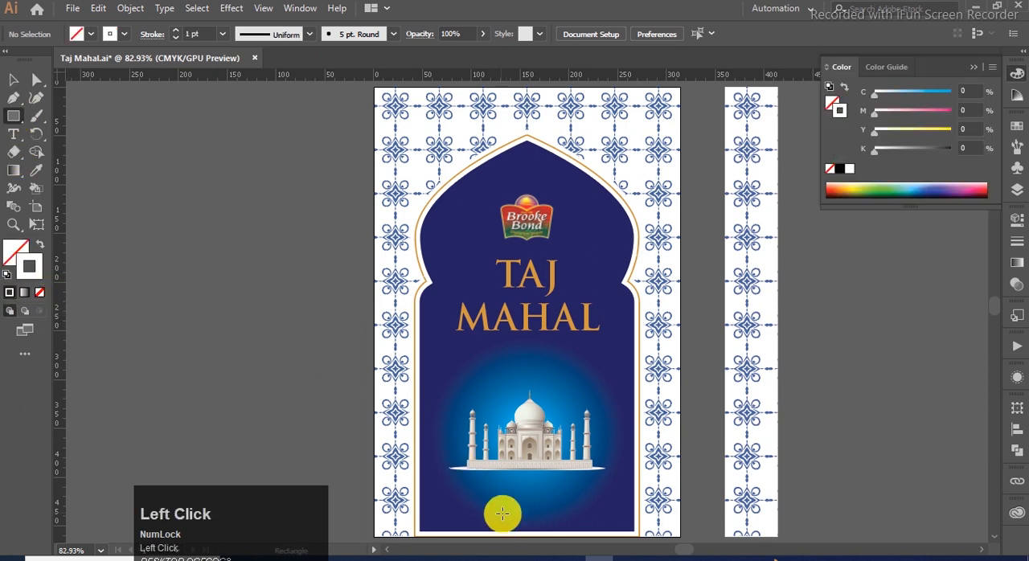
pyautogui.scroll(3, 503, 501)
pyautogui.scroll(-1, 500, 455)
pyautogui.scroll(2, 383, 388)
pyautogui.moveTo(346, 378)
pyautogui.mouseDown()
pyautogui.moveTo(520, 431)
pyautogui.moveTo(587, 405)
pyautogui.mouseUp()
# - Point the rectangle's left end: add anchors at a vertical guide near X 103 px and at the left edge's midpoint, and delete both left corners
pyautogui.moveTo(58, 328); pyautogui.dragTo(391, 423)
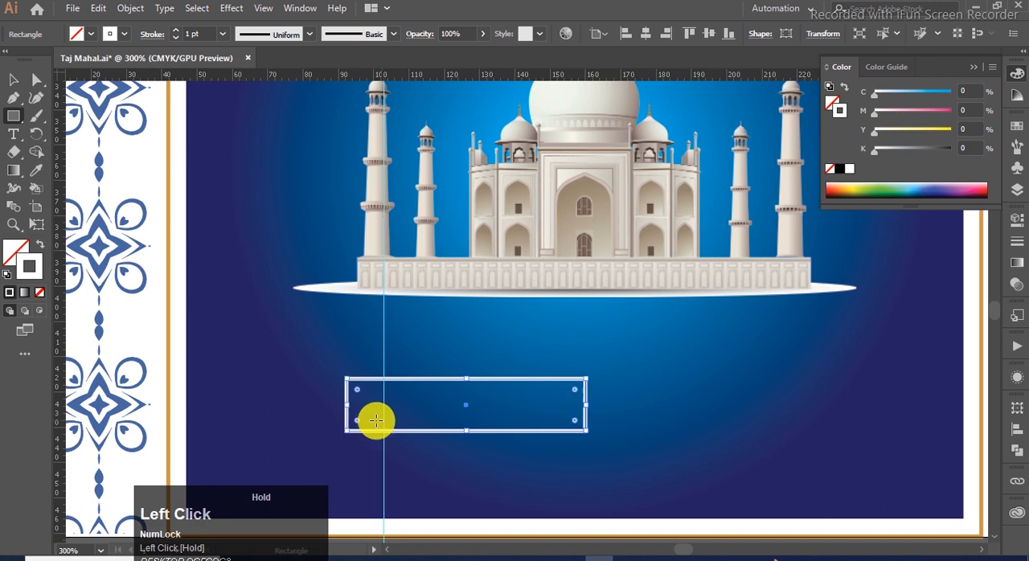
pyautogui.click(384, 379)
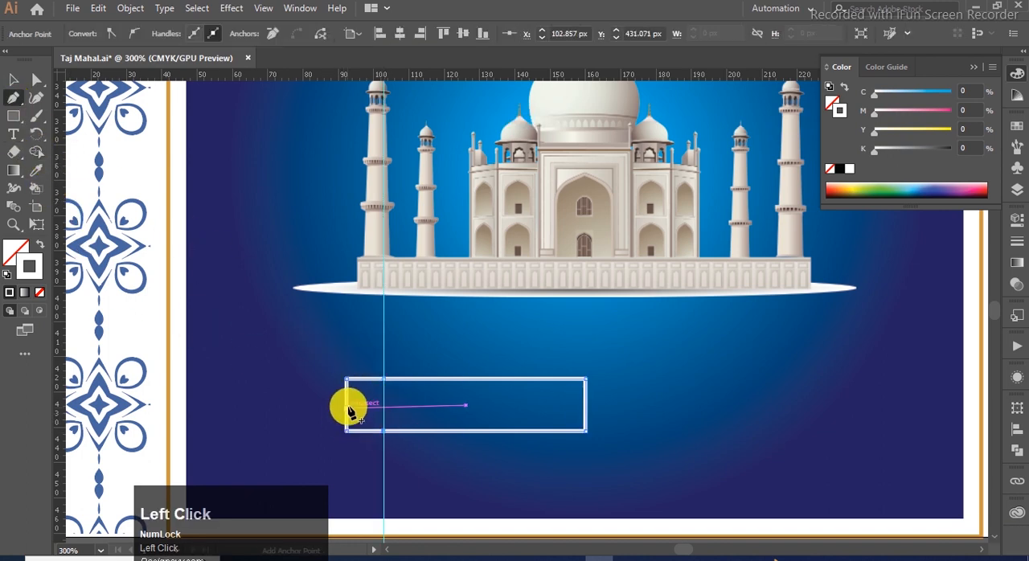
pyautogui.scroll(2, 351, 412)
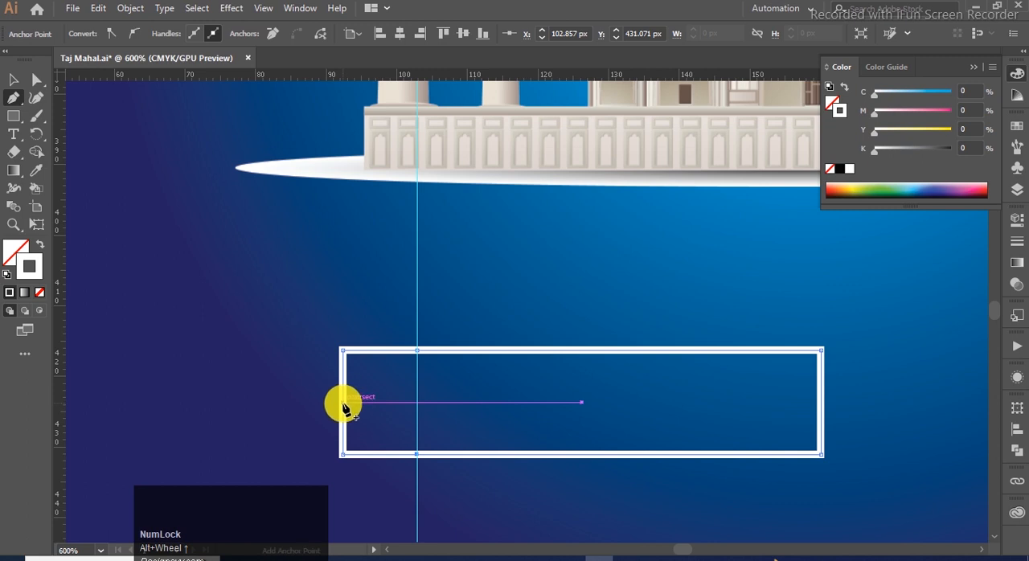
pyautogui.click(342, 402)
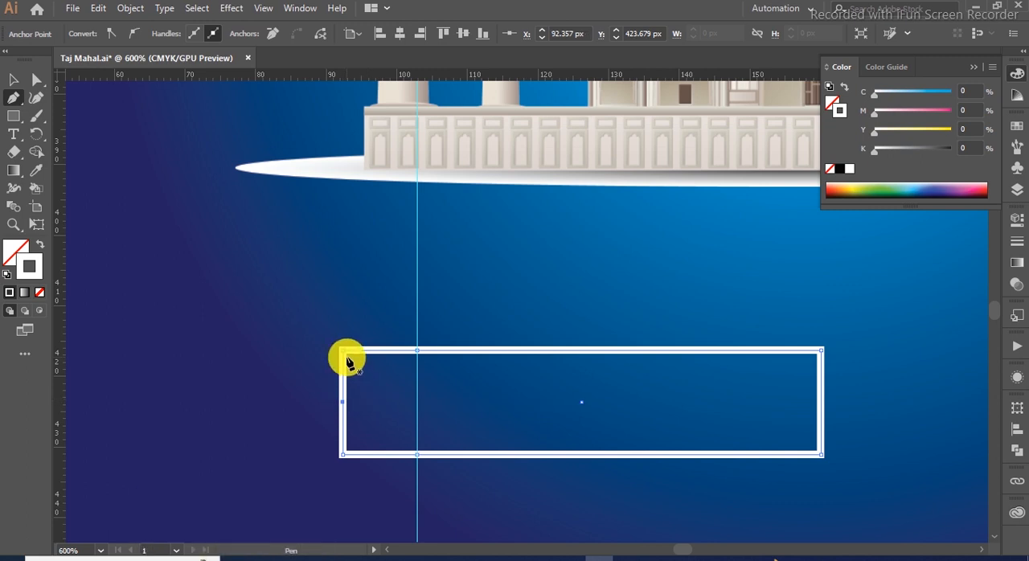
pyautogui.click(344, 352)
pyautogui.click(342, 454)
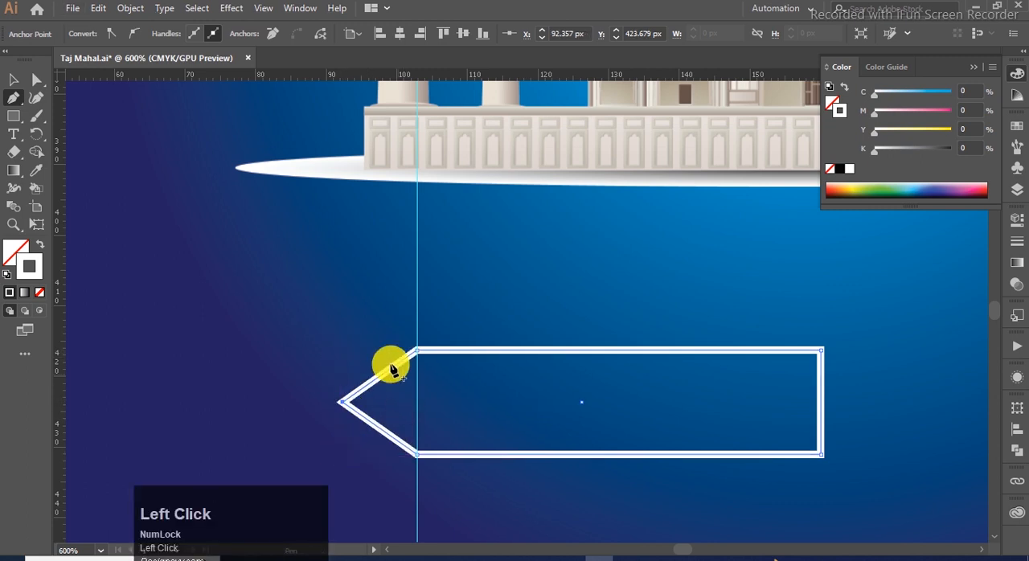
pyautogui.scroll(-3, 392, 370)
pyautogui.click(13, 81)
pyautogui.scroll(-1, 394, 392)
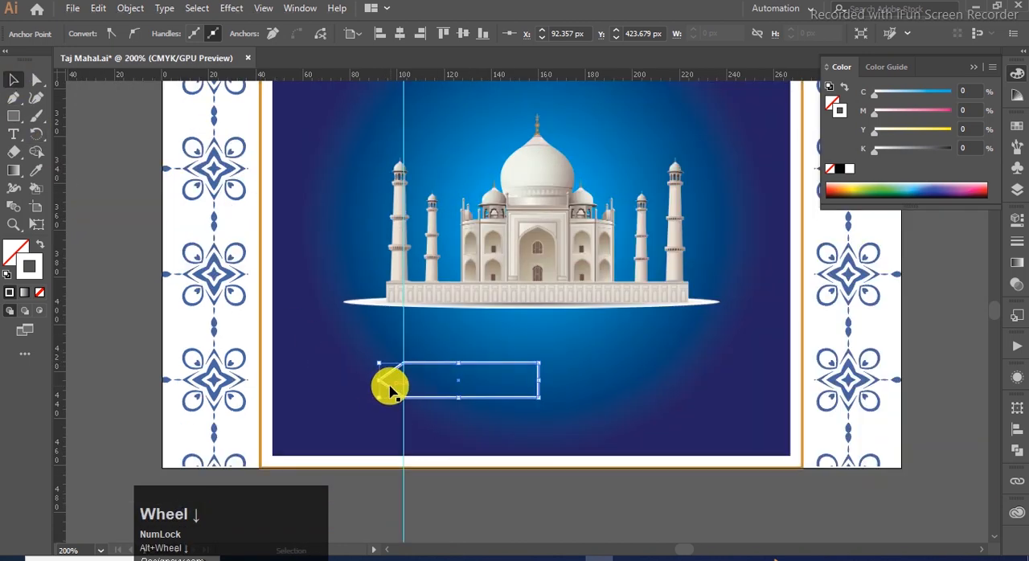
# - Copy the pointed shape with a vertical-axis reflection and join the two halves at their flat ends below the Taj Mahal
pyautogui.click(406, 364)
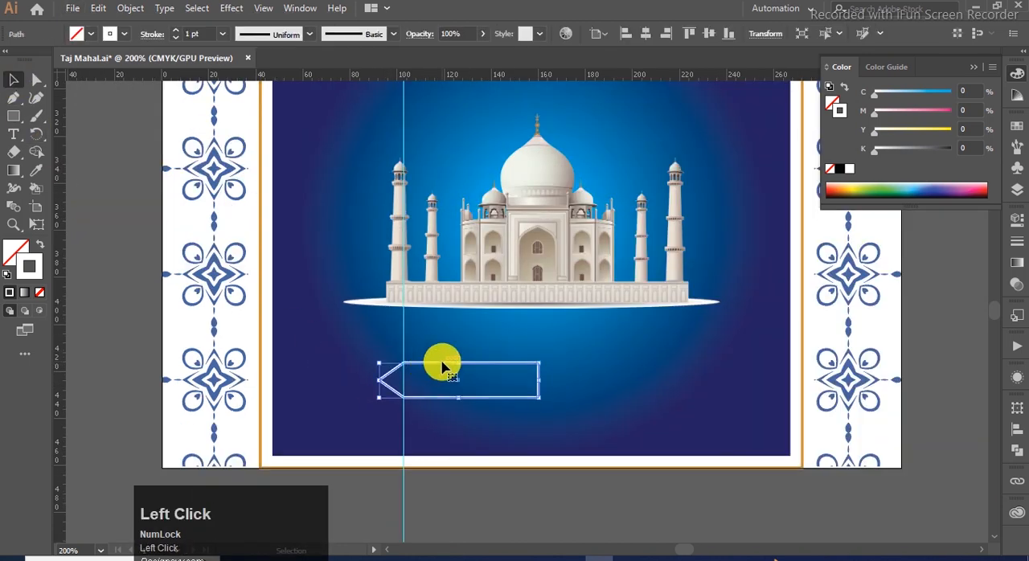
pyautogui.rightClick(441, 362)
pyautogui.moveTo(531, 268)
pyautogui.click(643, 321)
pyautogui.click(707, 361)
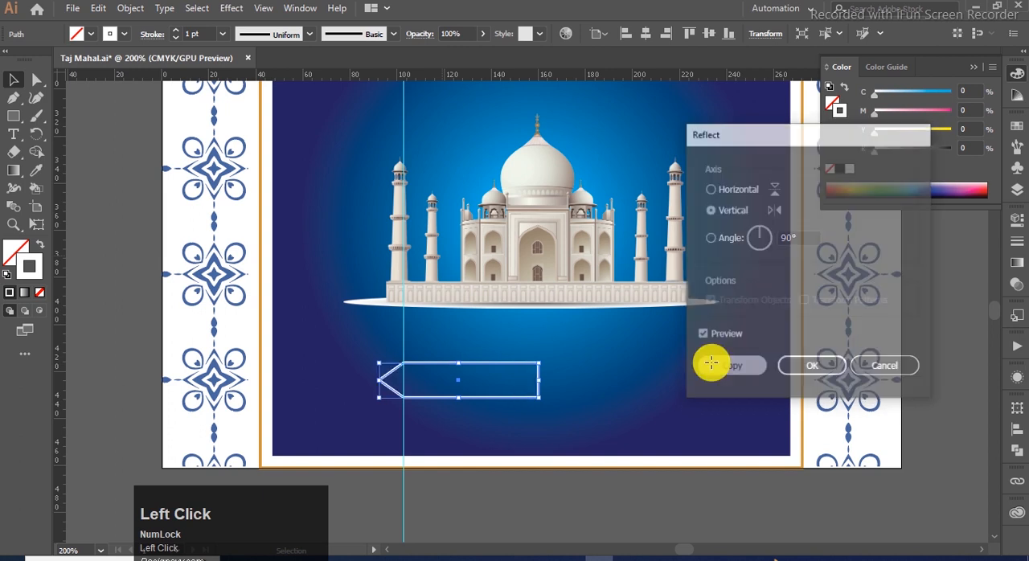
pyautogui.moveTo(530, 368); pyautogui.dragTo(362, 363)
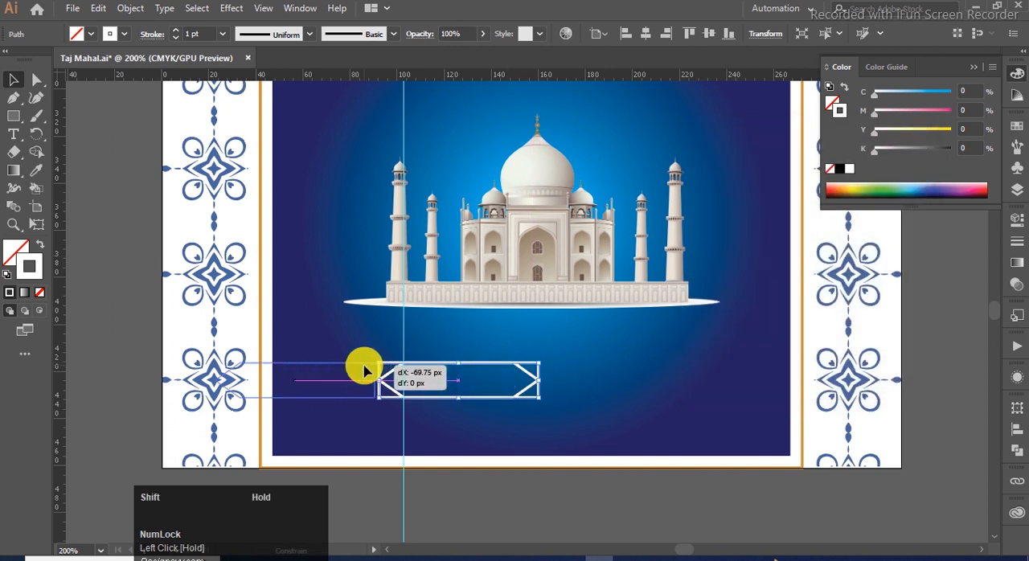
pyautogui.keyDown('shift'); pyautogui.click(446, 368); pyautogui.keyUp('shift')
pyautogui.moveTo(446, 368); pyautogui.dragTo(571, 368)
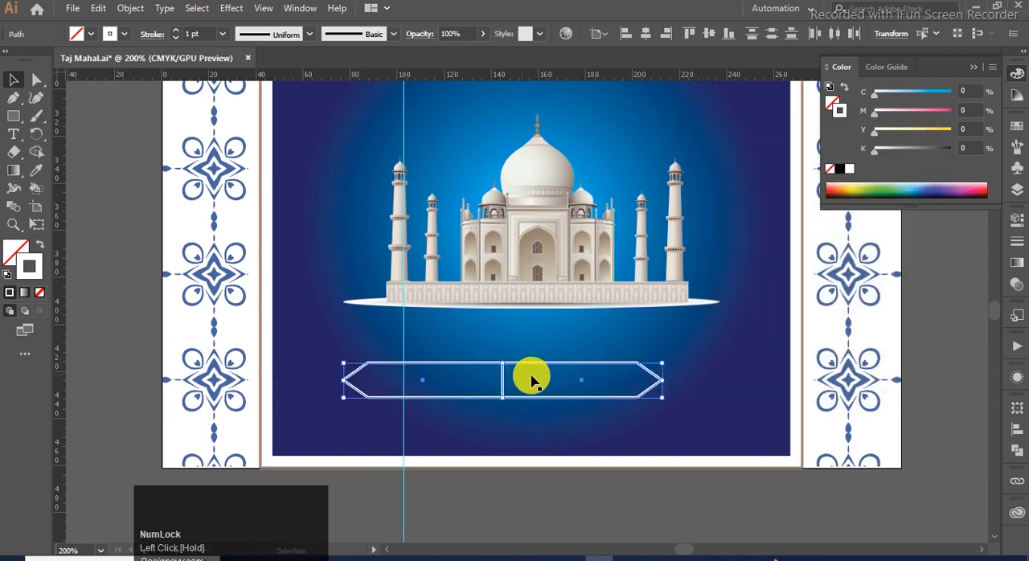
# - Unite the two pointed halves into one double-pointed banner outline
pyautogui.click(1014, 449)
pyautogui.click(854, 450)
pyautogui.click(972, 402)
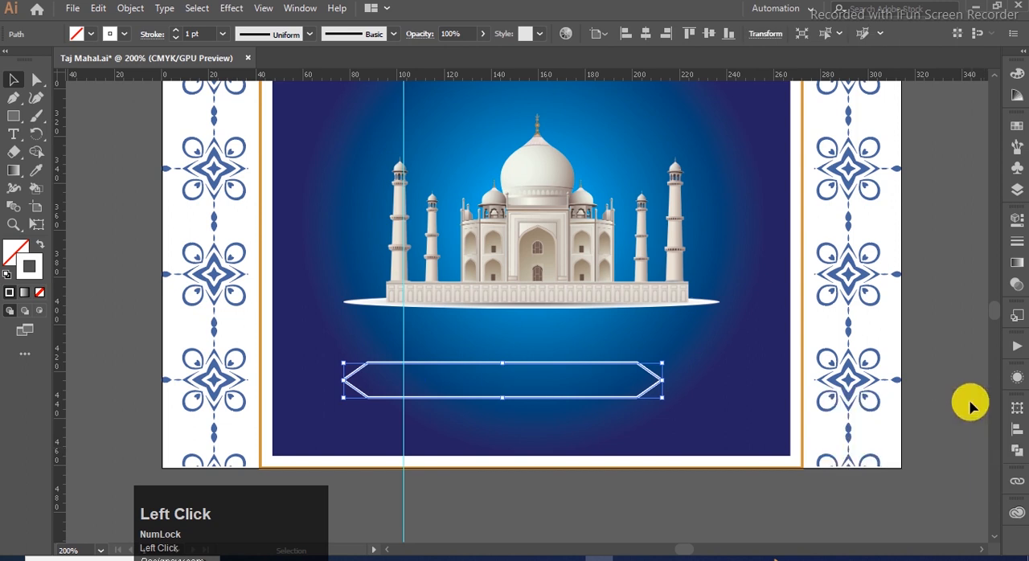
pyautogui.click(695, 436)
pyautogui.click(613, 363)
pyautogui.click(641, 497)
# - Draw a rectangular band across the full width of the blue panel's lower part and fill it with the arch border's gold, without stroke
pyautogui.press('x')
pyautogui.click(14, 116)
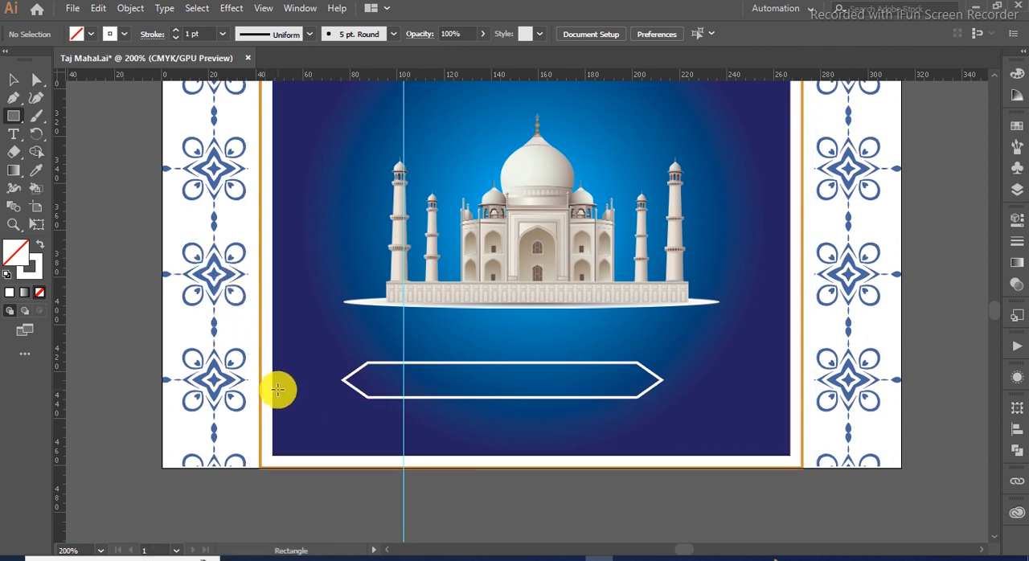
pyautogui.moveTo(272, 389)
pyautogui.mouseDown()
pyautogui.moveTo(505, 446)
pyautogui.moveTo(789, 435)
pyautogui.mouseUp()
pyautogui.press('x')
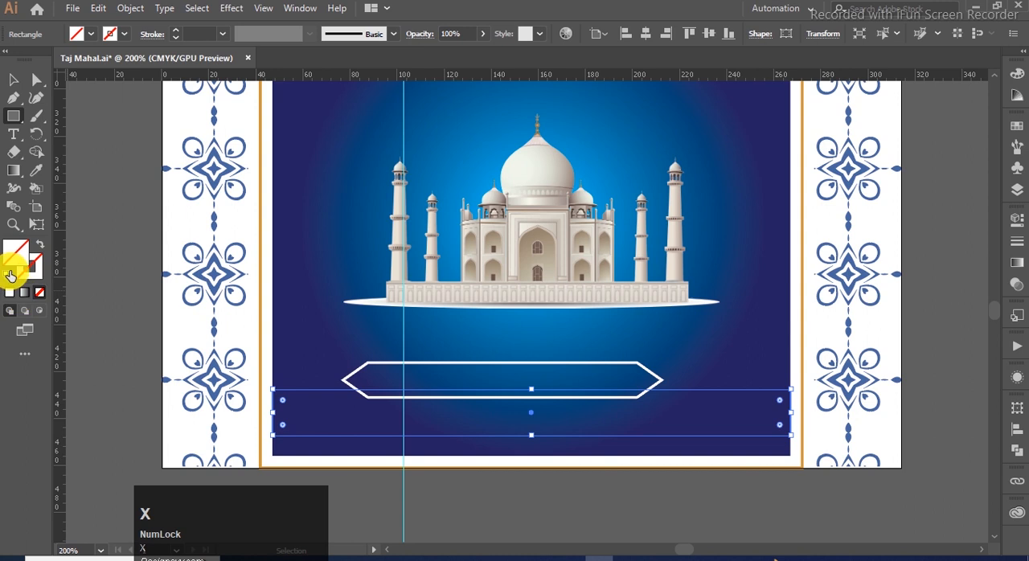
pyautogui.click(11, 291)
pyautogui.press('i')
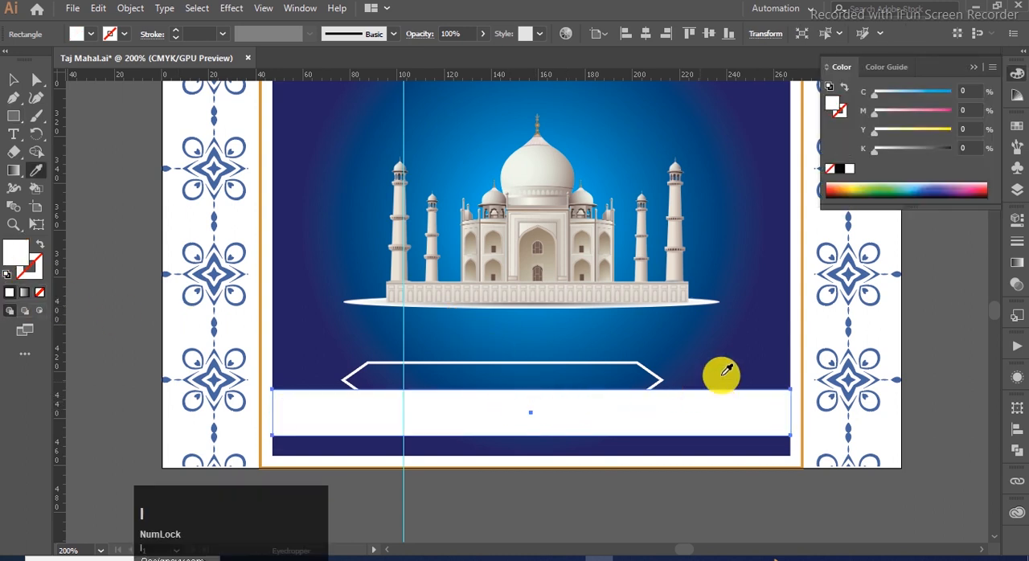
pyautogui.keyDown('shift'); pyautogui.click(799, 349); pyautogui.keyUp('shift')
pyautogui.click(13, 80)
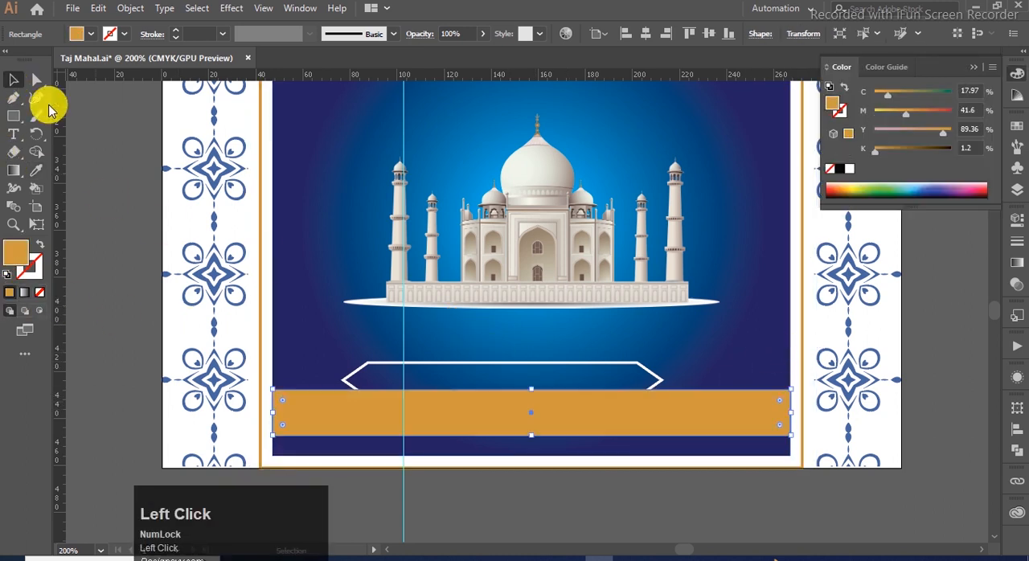
# - Center the pointed banner horizontally on the artboard
pyautogui.click(492, 368)
pyautogui.click(1015, 429)
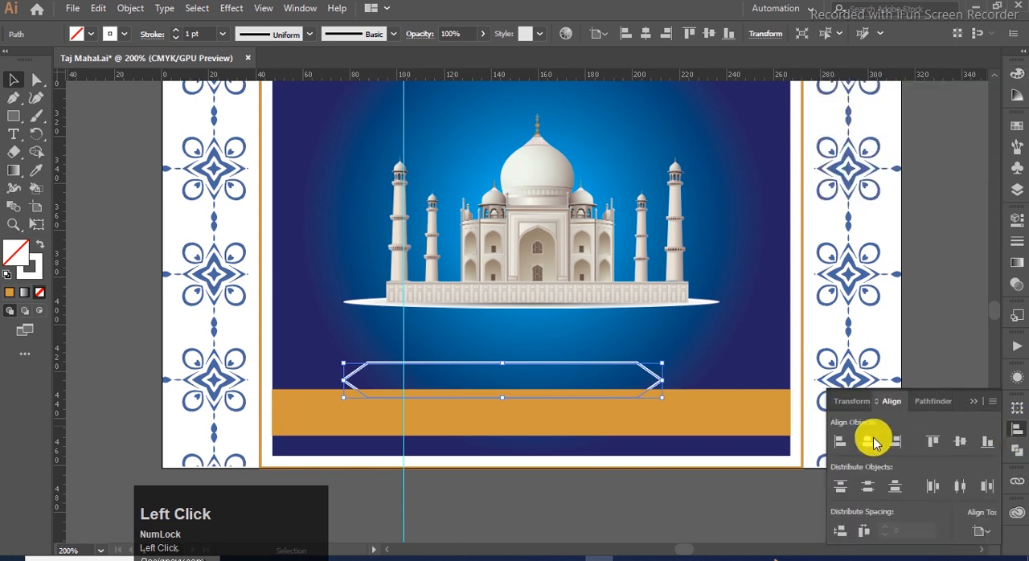
pyautogui.click(971, 404)
pyautogui.hotkey('ctrl', '0')
pyautogui.click(457, 487)
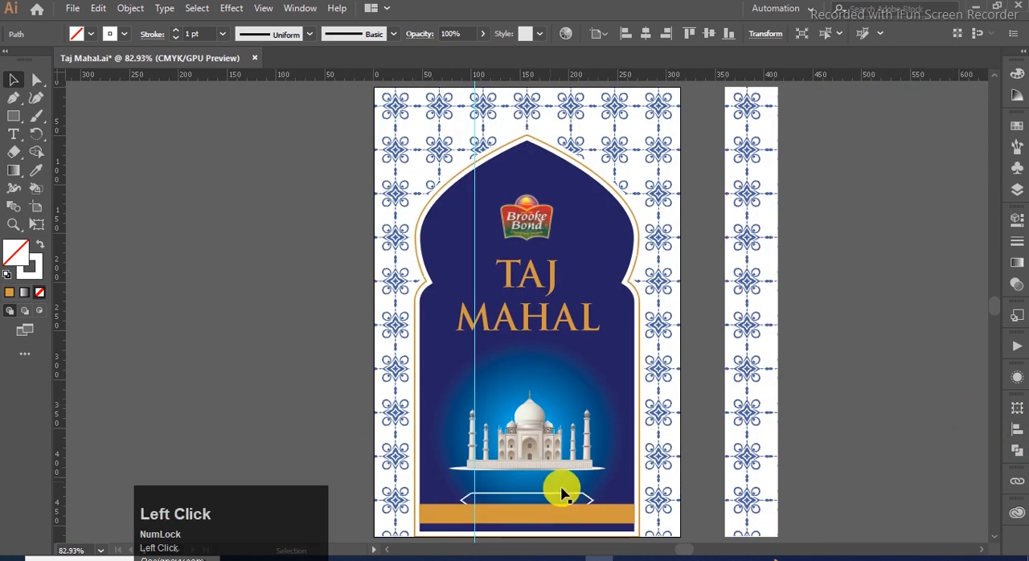
# - Fill the pointed banner with the band's gold, keep its white stroke, and bring it to the front
pyautogui.click(562, 499)
pyautogui.press('i')
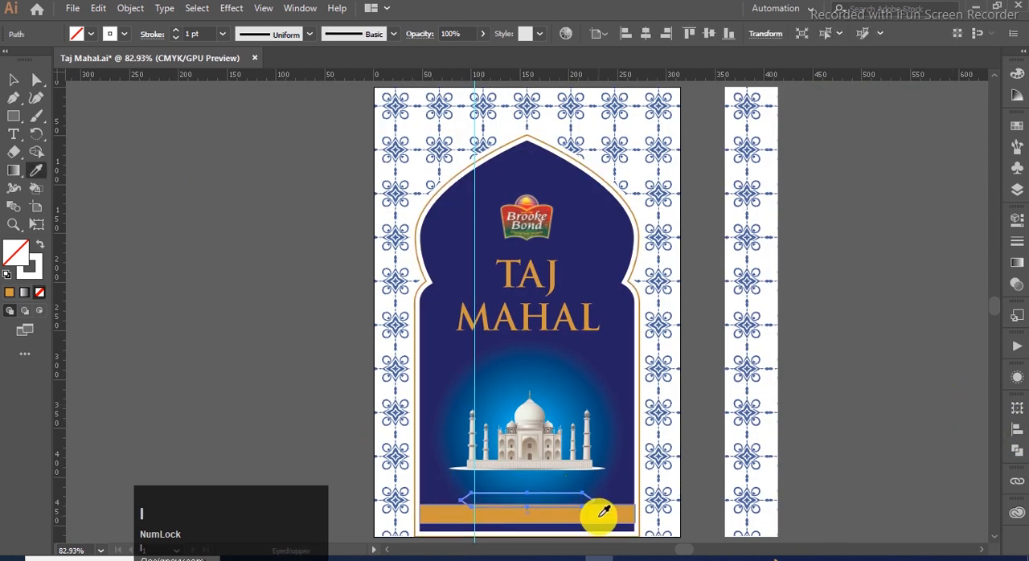
pyautogui.click(603, 511)
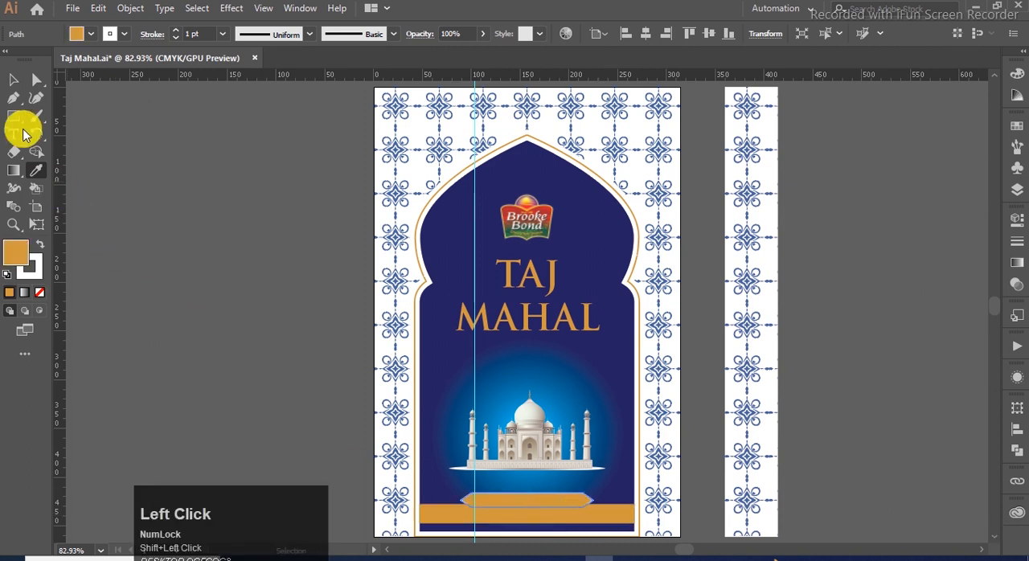
pyautogui.click(13, 80)
pyautogui.click(138, 247)
pyautogui.click(535, 502)
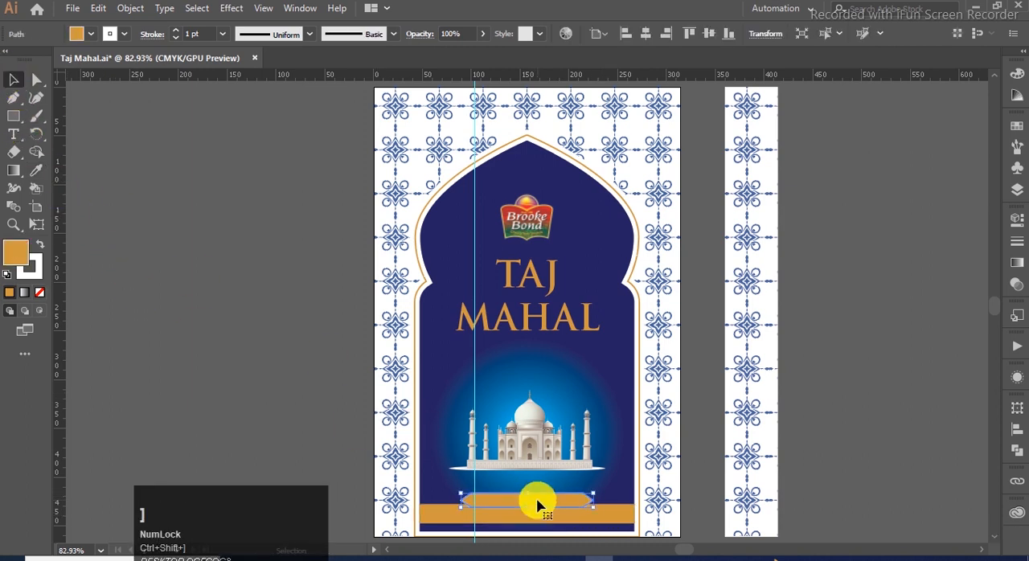
pyautogui.click(321, 398)
# - Hide the guides and recolour the banner's 1 pt stroke with the dark navy sampled from the panel
pyautogui.hotkey('ctrl', ';')
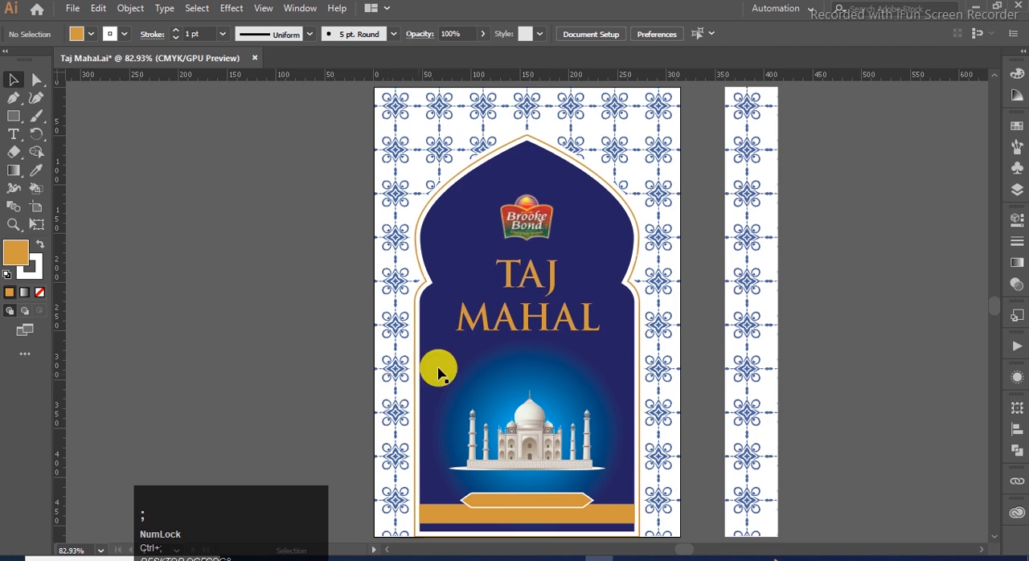
pyautogui.scroll(5, 517, 494)
pyautogui.click(523, 422)
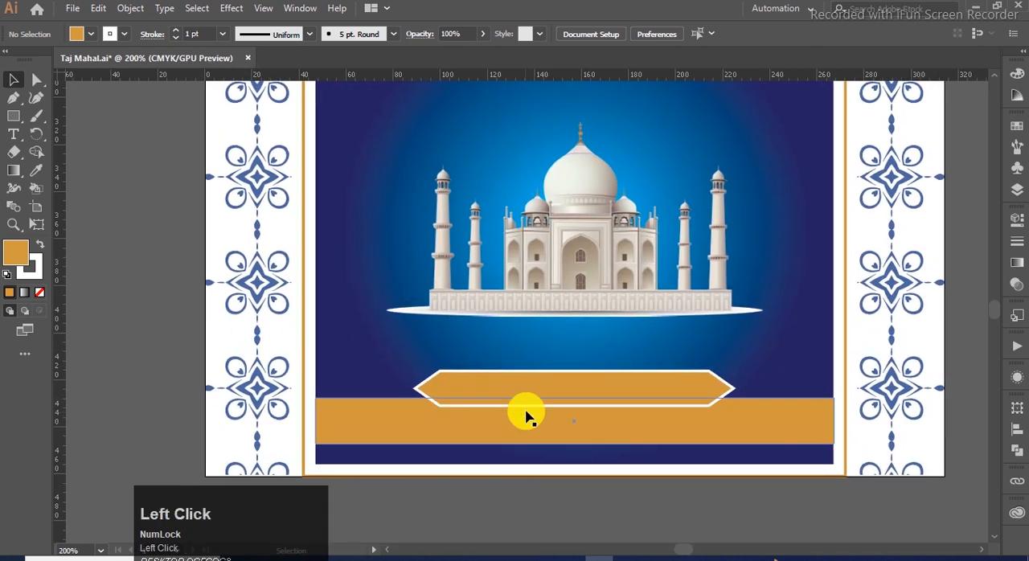
pyautogui.click(577, 400)
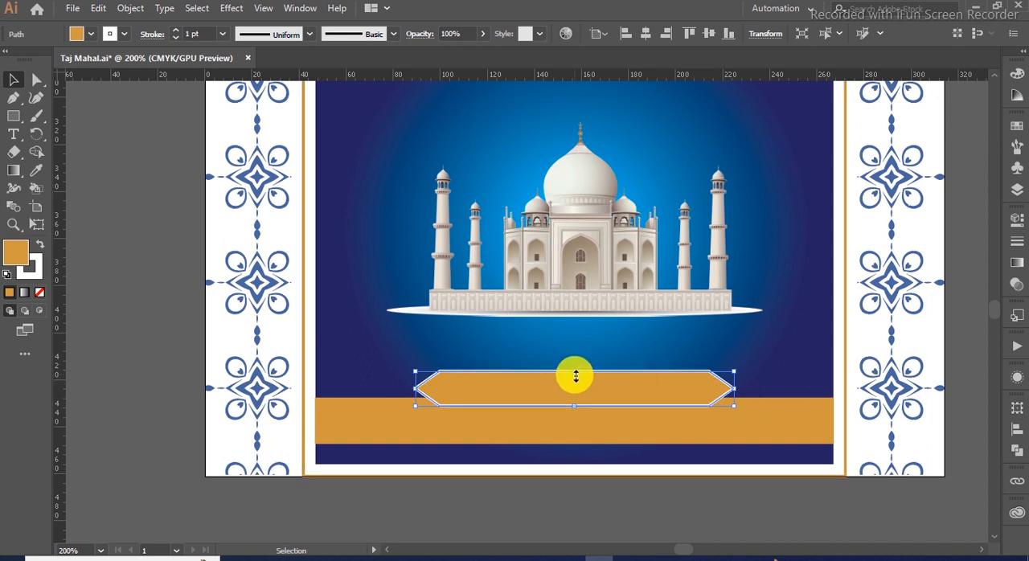
pyautogui.press('i')
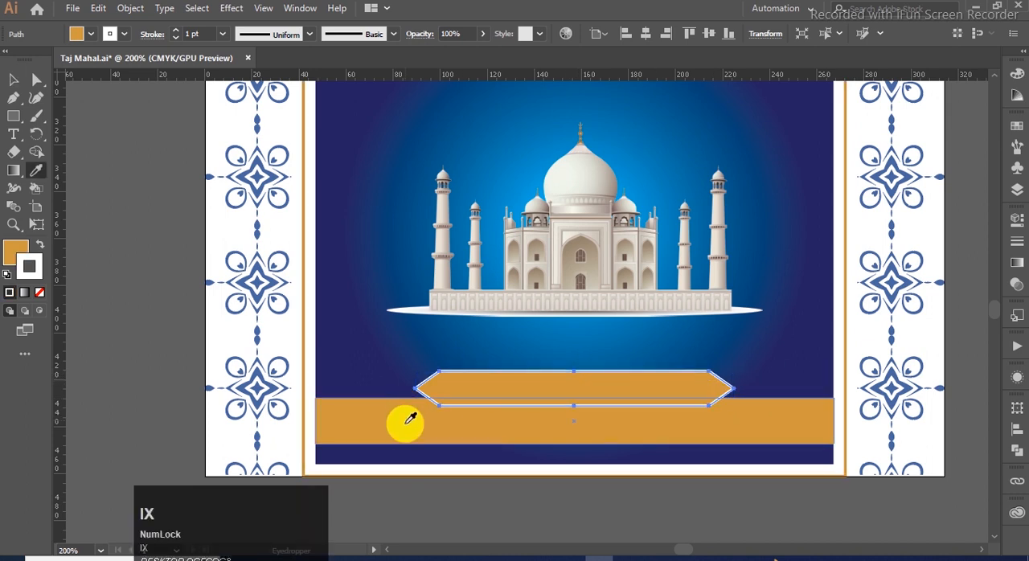
pyautogui.keyDown('shift'); pyautogui.click(340, 450); pyautogui.keyUp('shift')
pyautogui.click(14, 79)
pyautogui.click(64, 289)
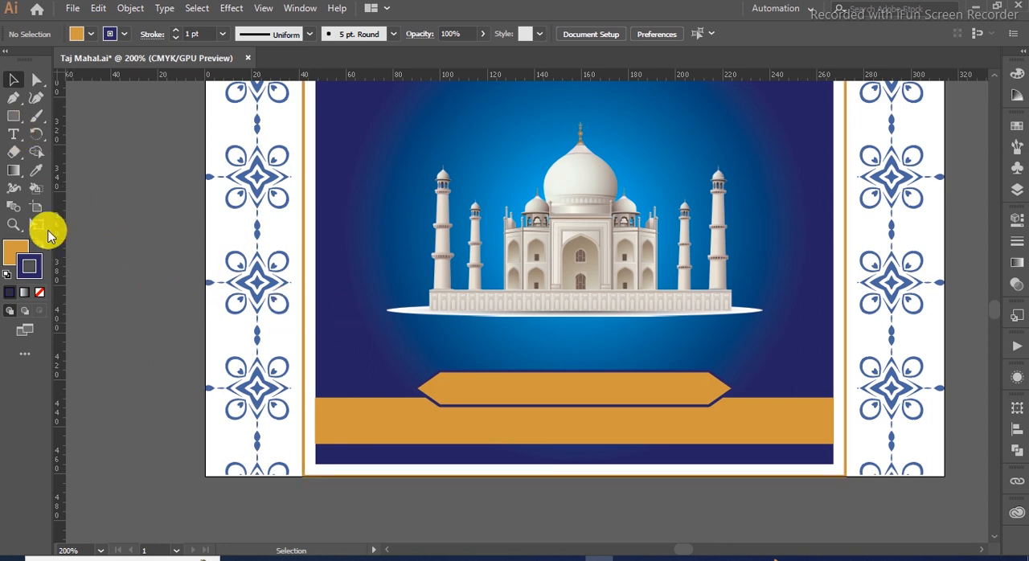
# - Create a point text object below the artboard and set its font to Myriad Pro Regular
pyautogui.click(13, 134)
pyautogui.scroll(-1, 165, 313)
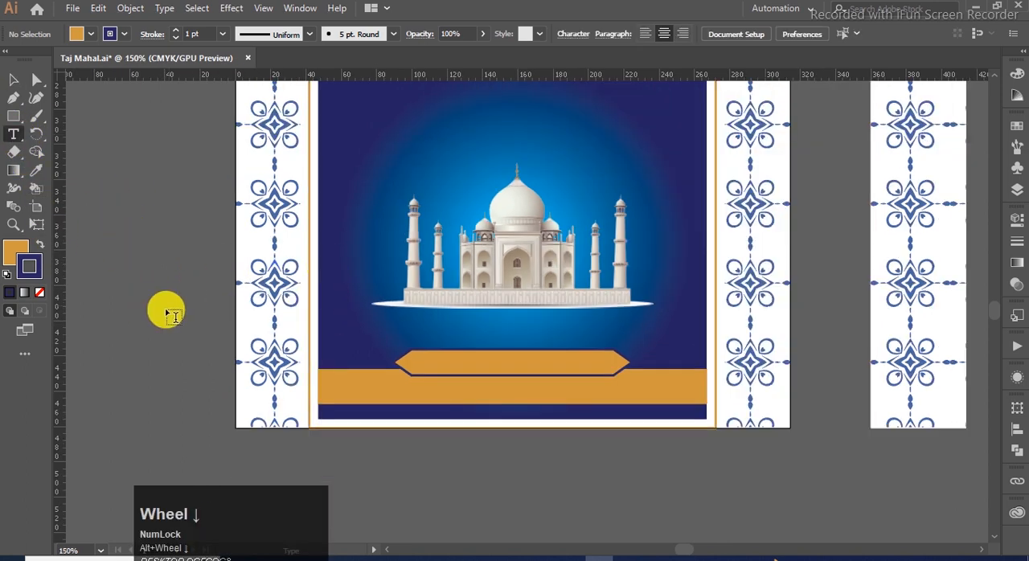
pyautogui.click(356, 458)
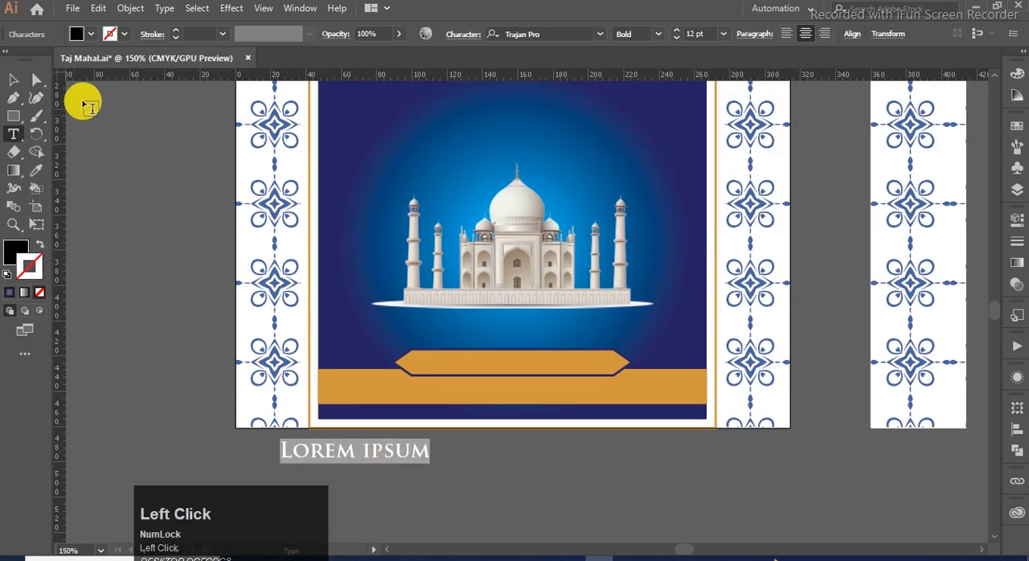
pyautogui.click(599, 34)
pyautogui.click(581, 132)
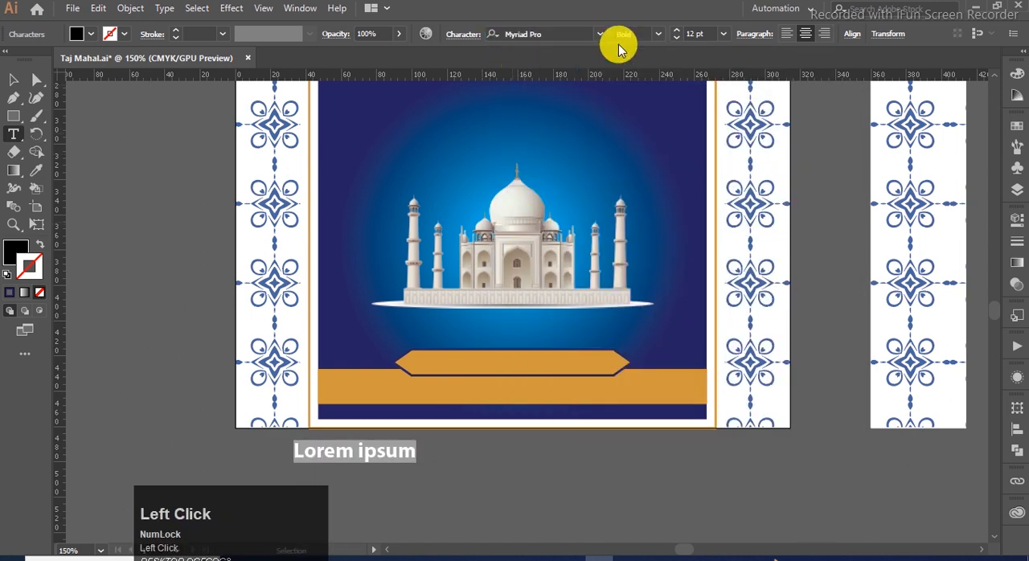
pyautogui.click(658, 33)
pyautogui.click(650, 117)
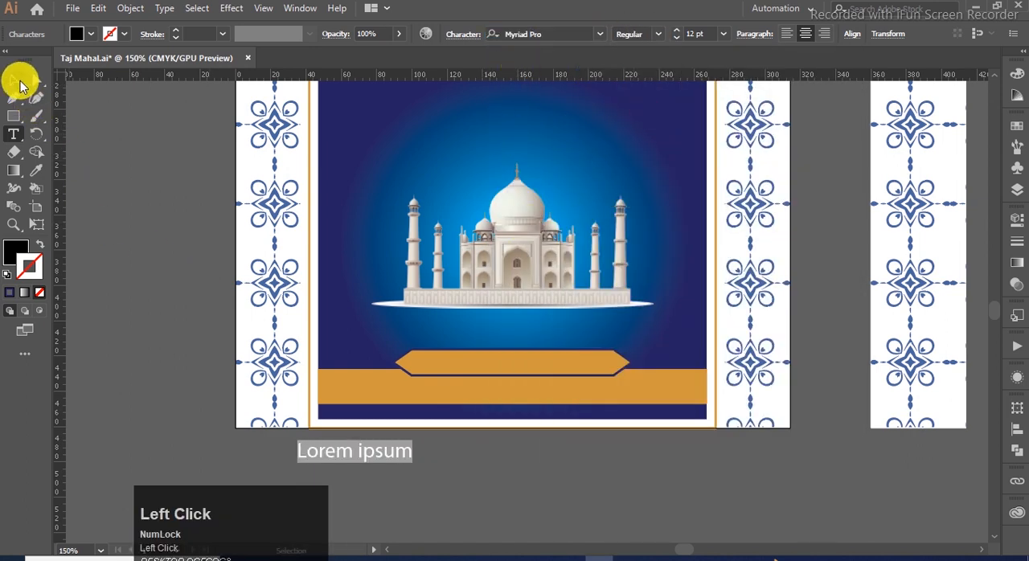
# - Replace the placeholder text with "RICH AND FLAOURFUL"
pyautogui.click(358, 397)
pyautogui.write('R')
pyautogui.press('capslock')
pyautogui.write('ICH AND FLAOU')
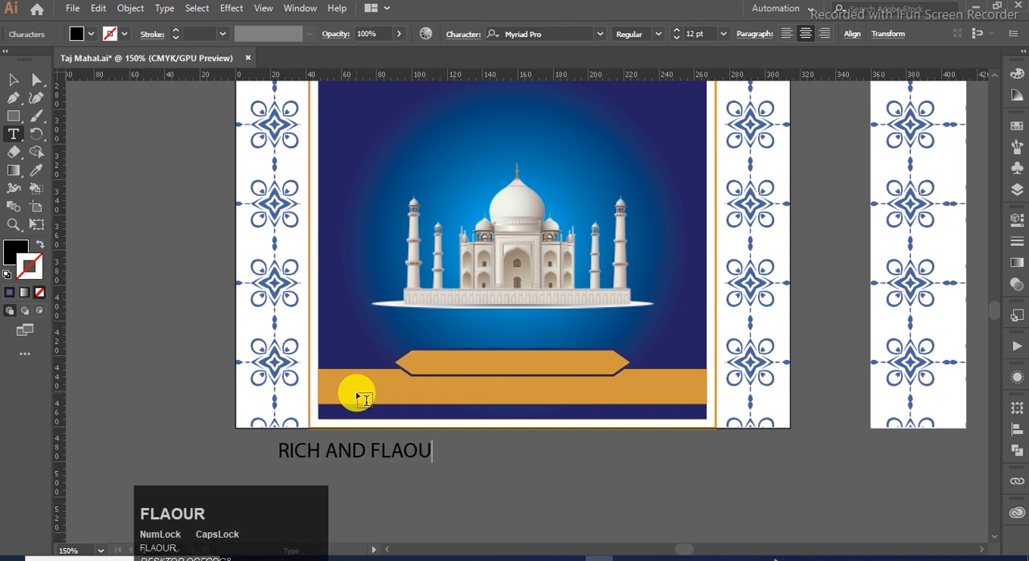
pyautogui.write('RFUL')
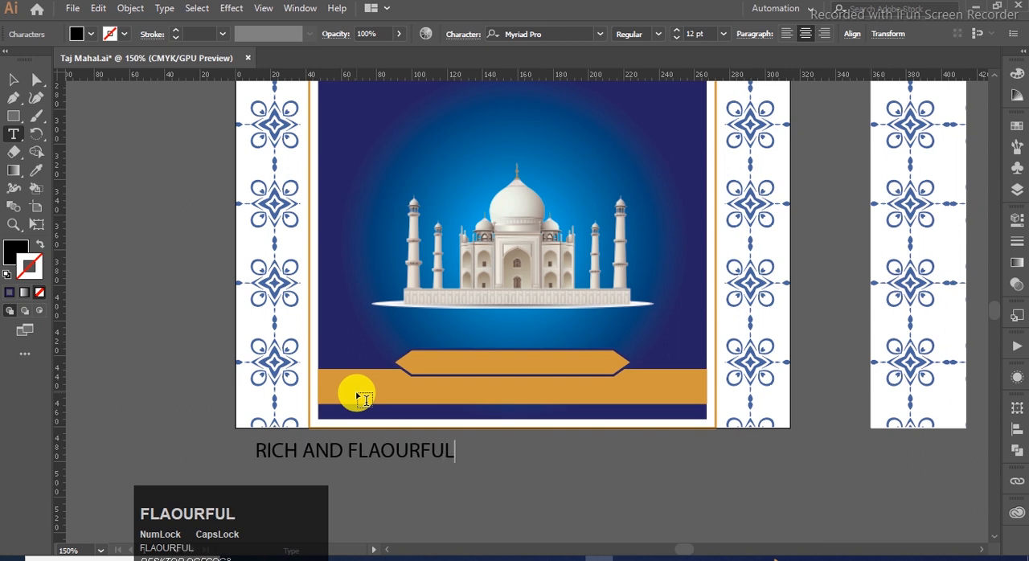
pyautogui.click(12, 82)
# - Scale the tagline to about 10.48 pt and center it horizontally and vertically on the pointed banner
pyautogui.click(349, 439)
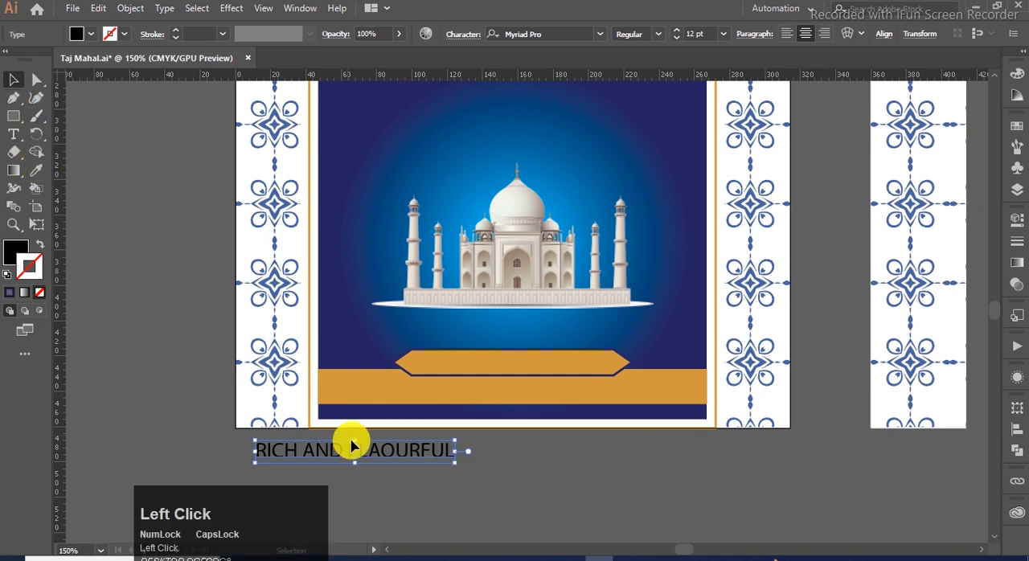
pyautogui.moveTo(452, 466); pyautogui.dragTo(554, 468)
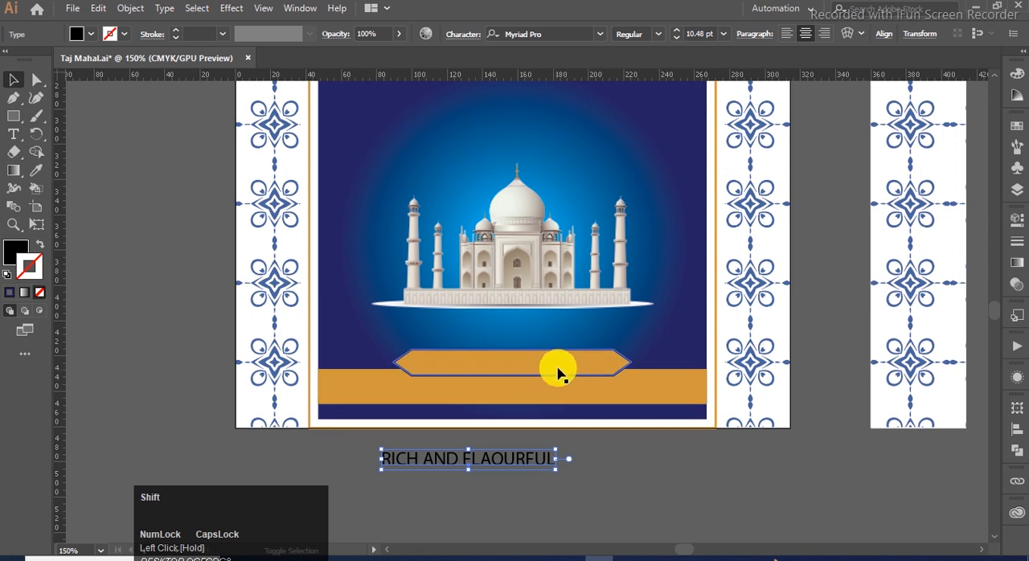
pyautogui.keyDown('shift'); pyautogui.click(565, 362); pyautogui.keyUp('shift')
pyautogui.click(1016, 430)
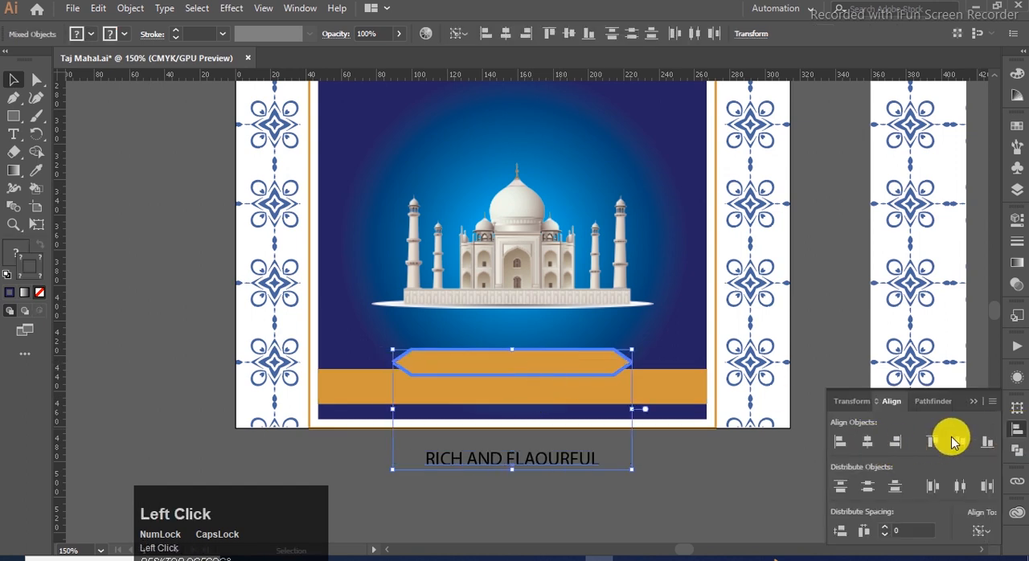
pyautogui.click(958, 441)
pyautogui.click(764, 528)
# - Reduce the banner tagline to about 9.84 pt around its center and fill it with the panel's dark navy
pyautogui.scroll(1, 522, 374)
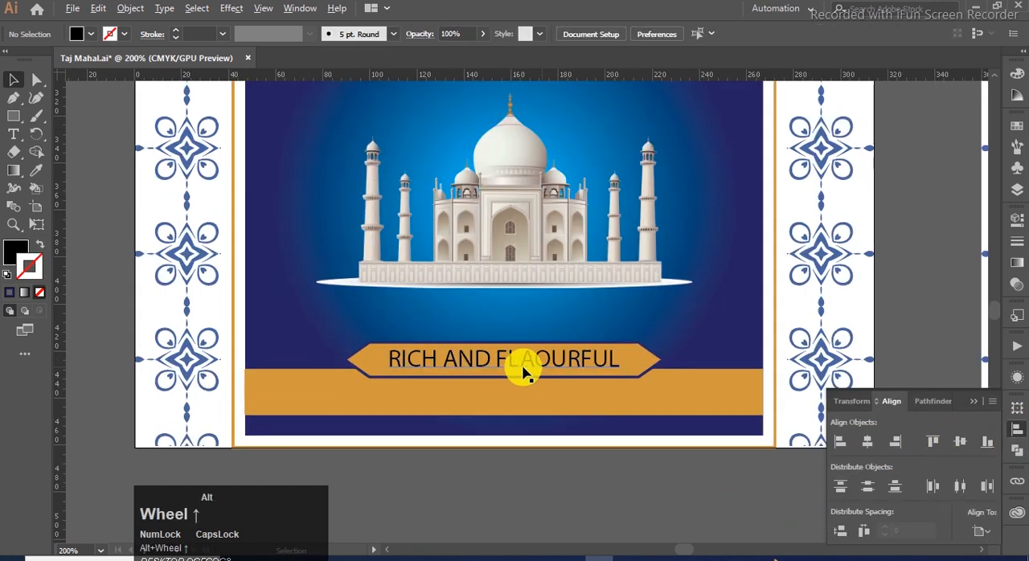
pyautogui.click(398, 363)
pyautogui.moveTo(616, 372); pyautogui.dragTo(619, 384)
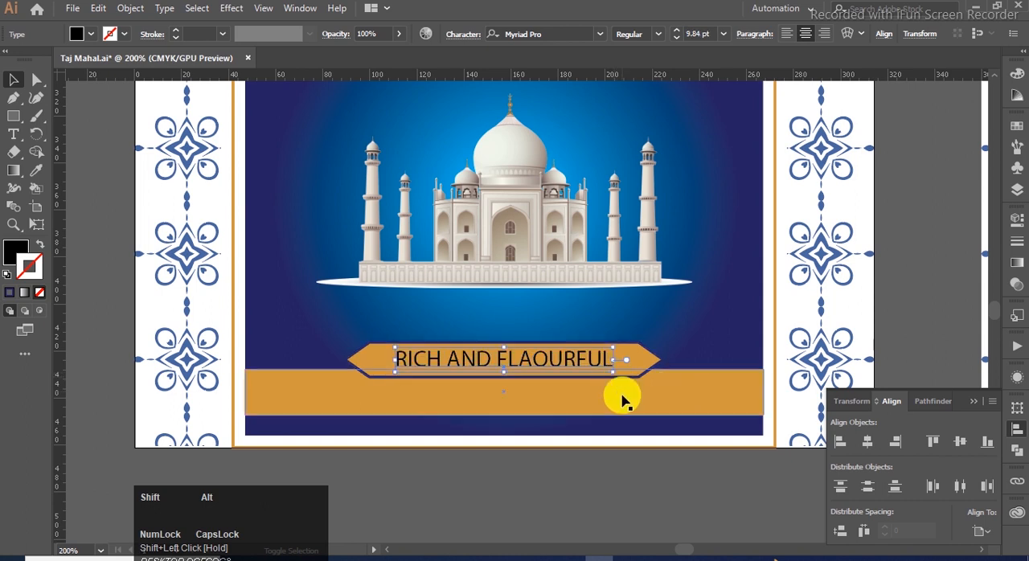
pyautogui.press('i')
pyautogui.press('capslock')
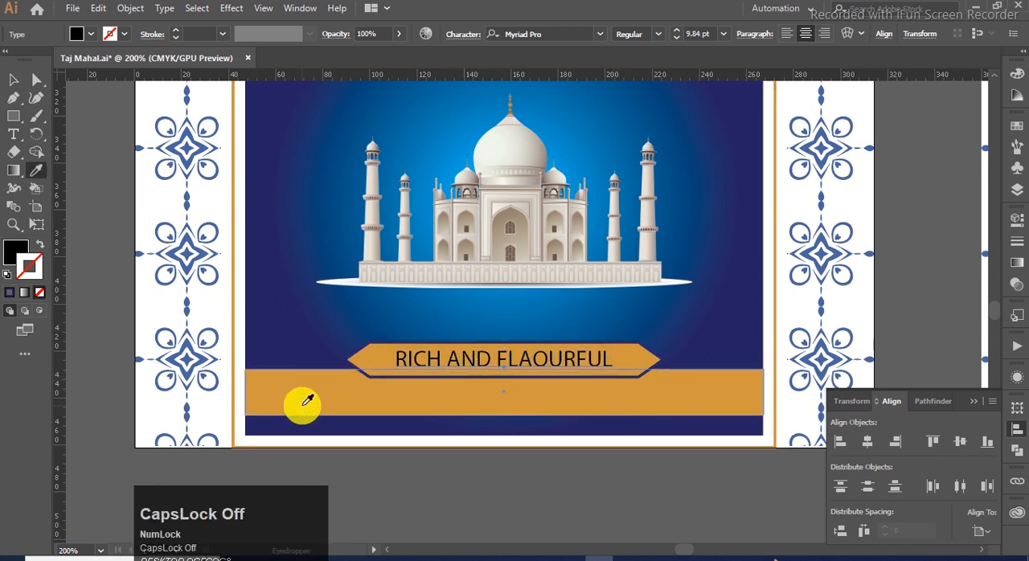
pyautogui.keyDown('shift'); pyautogui.click(265, 422); pyautogui.keyUp('shift')
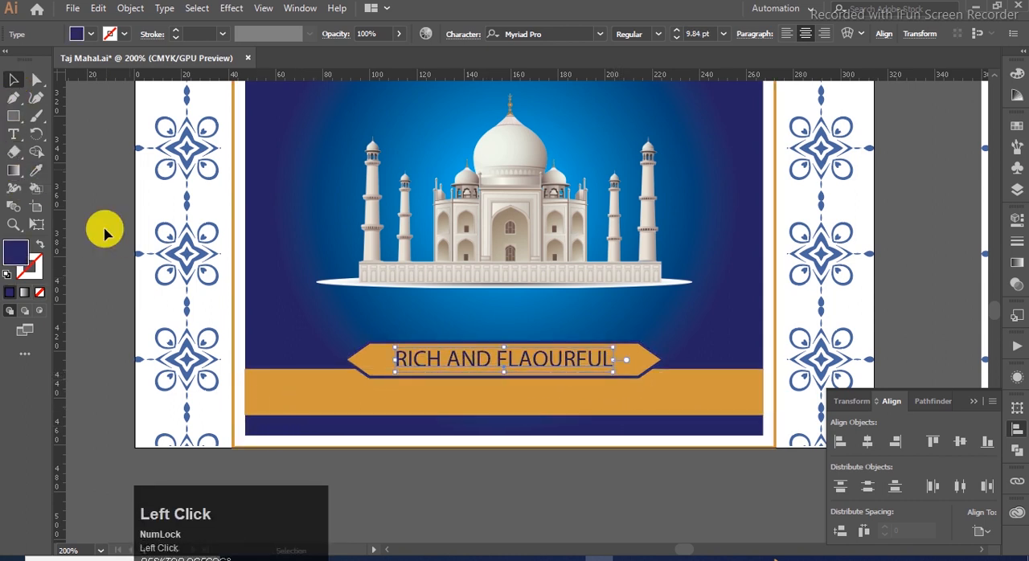
pyautogui.click(397, 482)
pyautogui.hotkey('ctrl', '0')
pyautogui.click(257, 290)
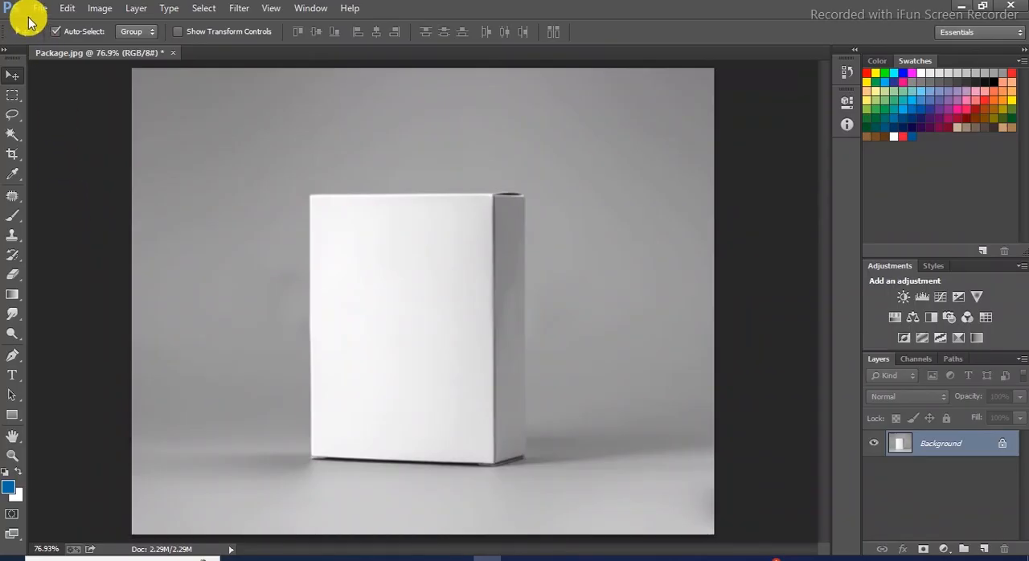
# - Switch to Photoshop and place the front artwork file 1 into the Package.jpg box mockup
pyautogui.click(40, 8)
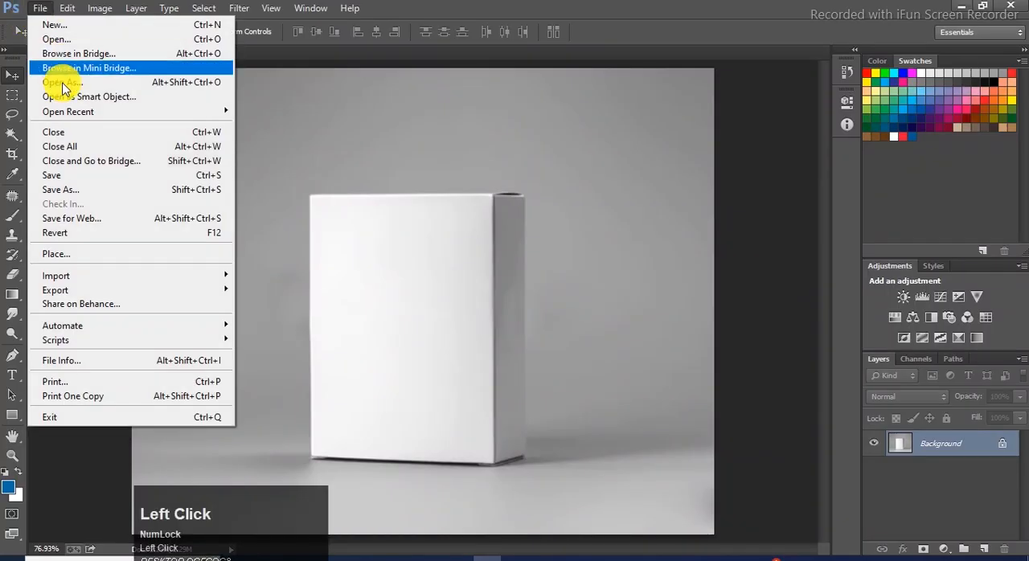
pyautogui.click(98, 254)
pyautogui.click(540, 149)
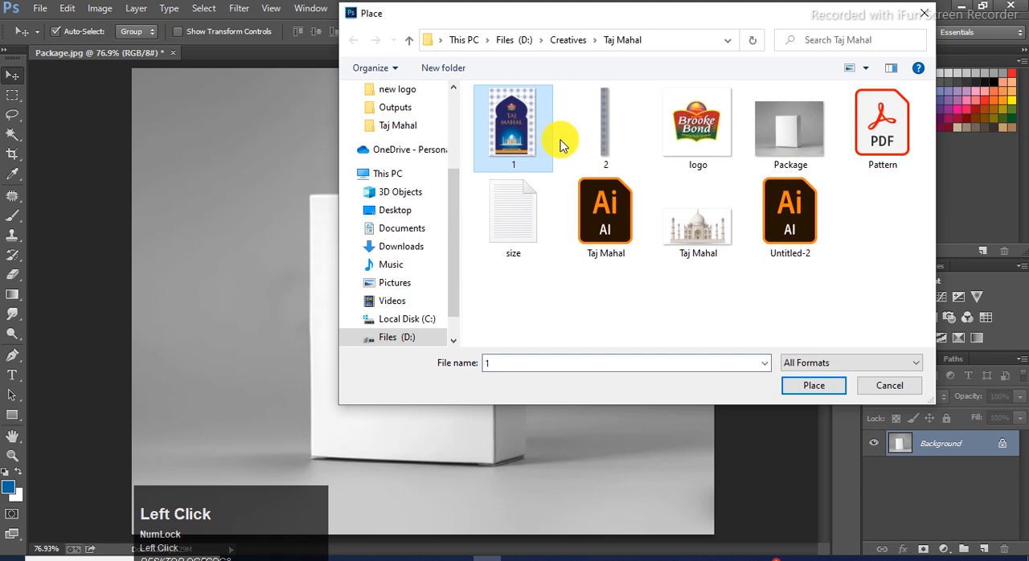
pyautogui.click(811, 386)
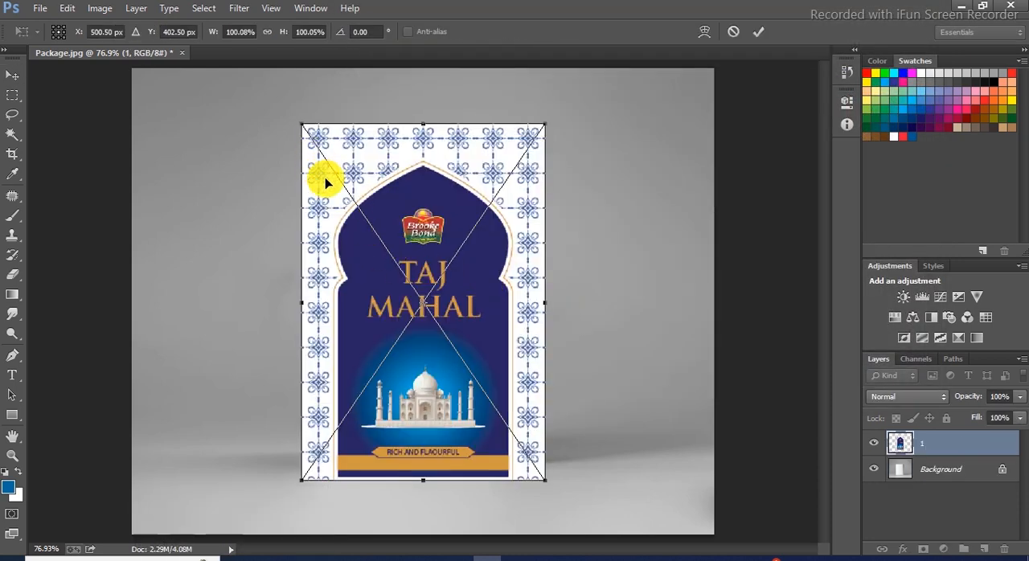
pyautogui.doubleClick(314, 159)
# - Place the side strip file 2 into the mockup and move it clear of the front artwork, beyond the box's side face
pyautogui.click(39, 8)
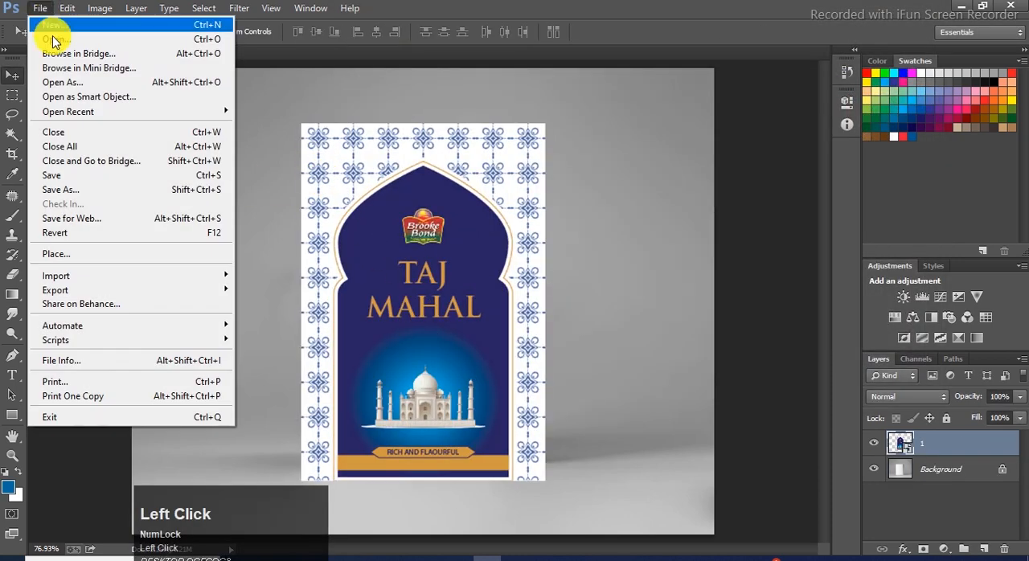
pyautogui.click(97, 254)
pyautogui.click(586, 115)
pyautogui.click(812, 385)
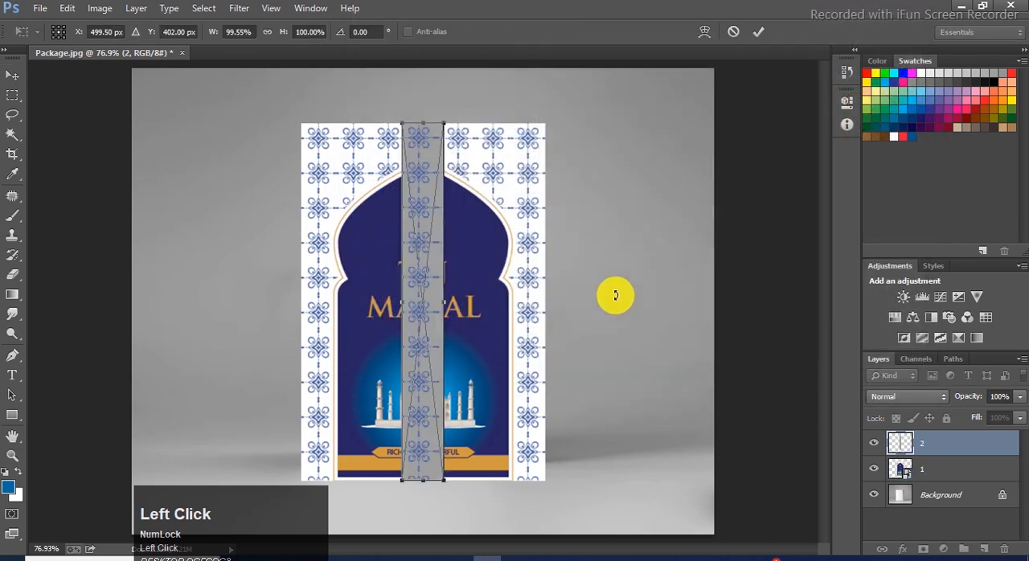
pyautogui.doubleClick(421, 180)
pyautogui.moveTo(420, 180); pyautogui.dragTo(592, 174)
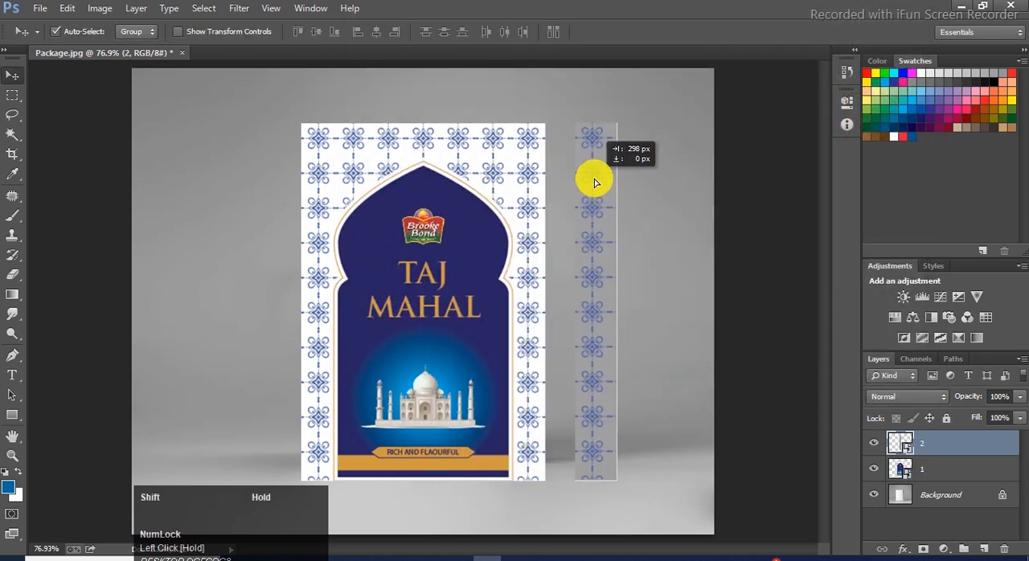
# - Scale the front artwork to about 74% and align it with the white box's front face
pyautogui.click(500, 175)
pyautogui.hotkey('ctrl', 't')
pyautogui.moveTo(530, 149); pyautogui.dragTo(514, 172)
pyautogui.scroll(1, 350, 225)
pyautogui.scroll(1, 350, 225)
pyautogui.moveTo(351, 225); pyautogui.dragTo(327, 249)
pyautogui.scroll(-2, 441, 342)
pyautogui.scroll(3, 462, 297)
pyautogui.scroll(-1, 473, 244)
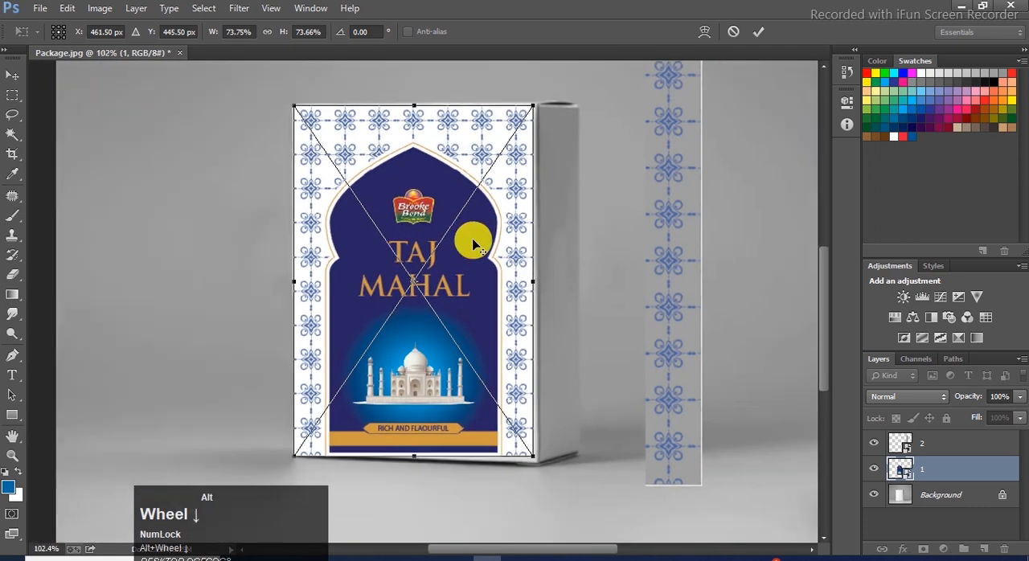
# - Distort the front artwork's lower-right, upper-right and upper-left corners to match the box's front face
pyautogui.scroll(3, 476, 474)
pyautogui.moveTo(553, 435); pyautogui.dragTo(554, 444)
pyautogui.moveTo(558, 444); pyautogui.dragTo(560, 446)
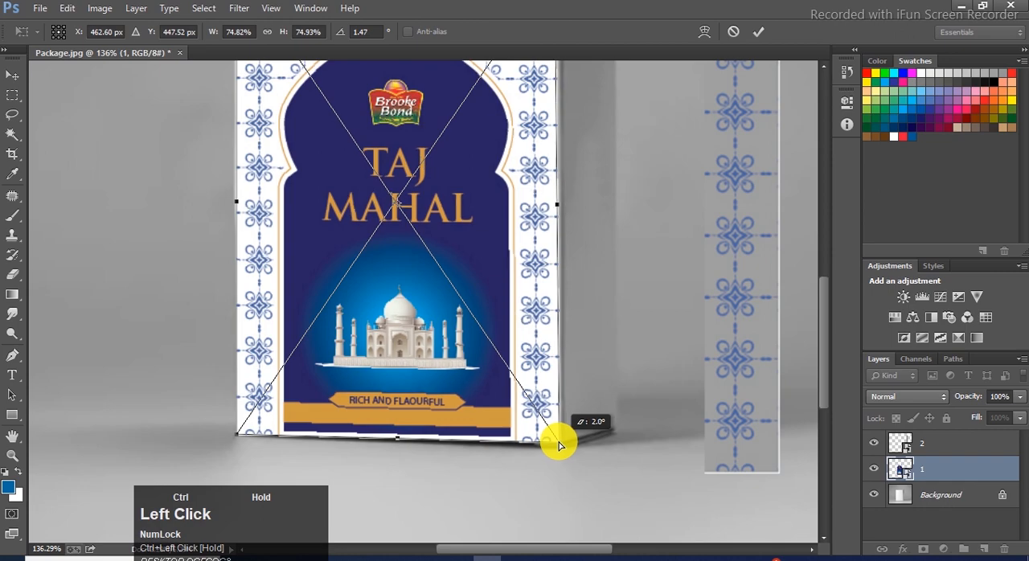
pyautogui.scroll(-2, 558, 441)
pyautogui.scroll(5, 547, 349)
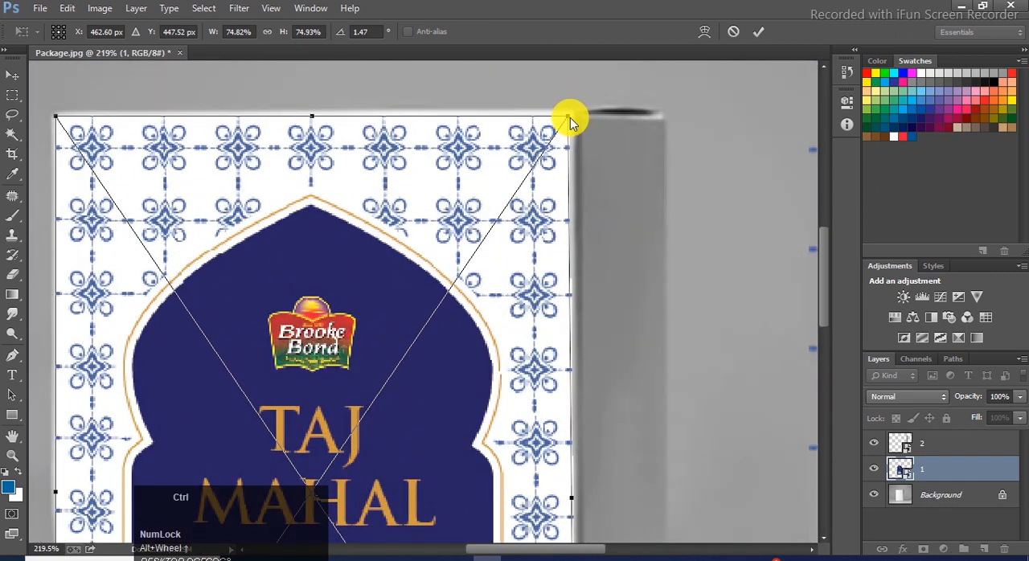
pyautogui.moveTo(568, 119); pyautogui.dragTo(574, 107)
pyautogui.scroll(-1, 401, 165)
pyautogui.scroll(3, 160, 119)
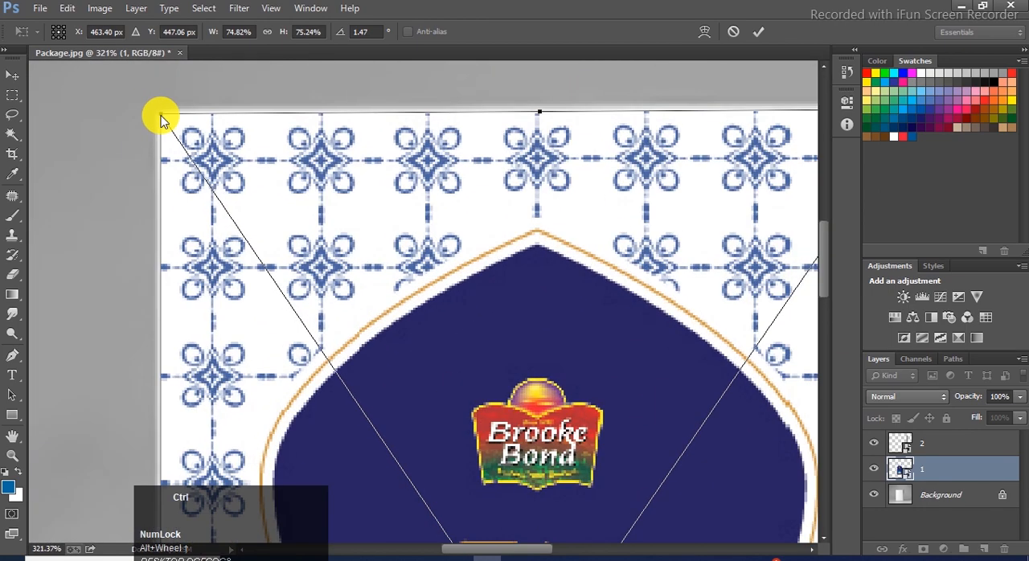
pyautogui.moveTo(160, 114); pyautogui.dragTo(159, 115)
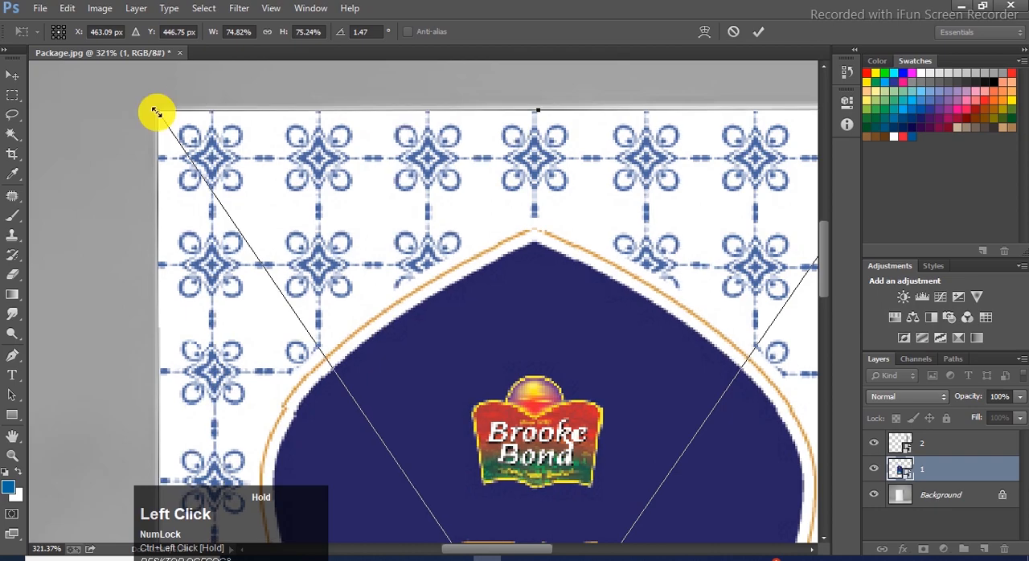
# - Fine-tune the front artwork's upper-right and lower-left corners to the box edges and apply the transform
pyautogui.scroll(-1, 542, 152)
pyautogui.scroll(3, 712, 125)
pyautogui.moveTo(702, 140); pyautogui.dragTo(698, 134)
pyautogui.scroll(-3, 672, 124)
pyautogui.scroll(4, 433, 492)
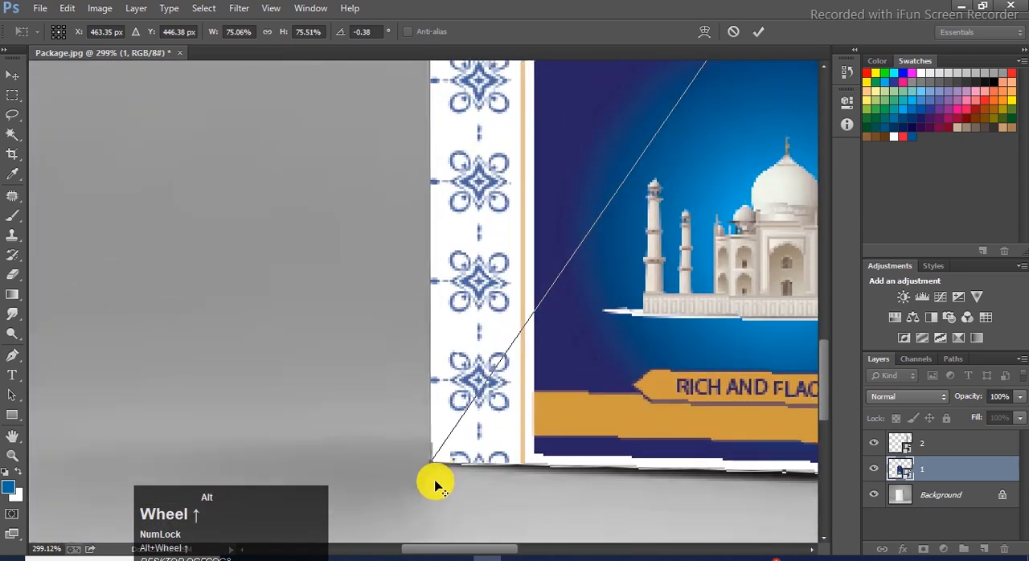
pyautogui.moveTo(433, 466); pyautogui.dragTo(437, 459)
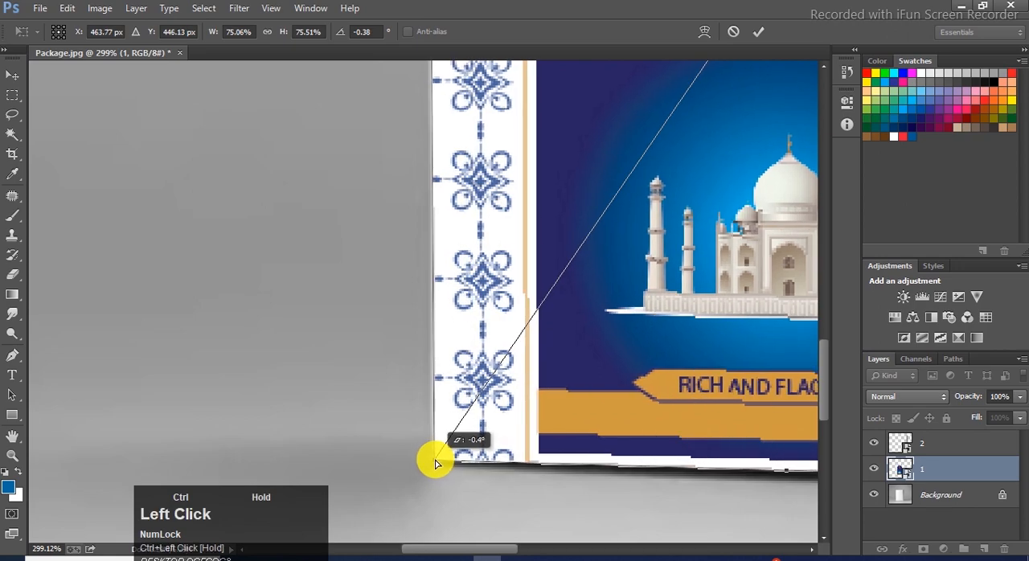
pyautogui.scroll(-2, 368, 458)
pyautogui.scroll(-5, 368, 458)
pyautogui.doubleClick(581, 189)
pyautogui.scroll(-1, 648, 168)
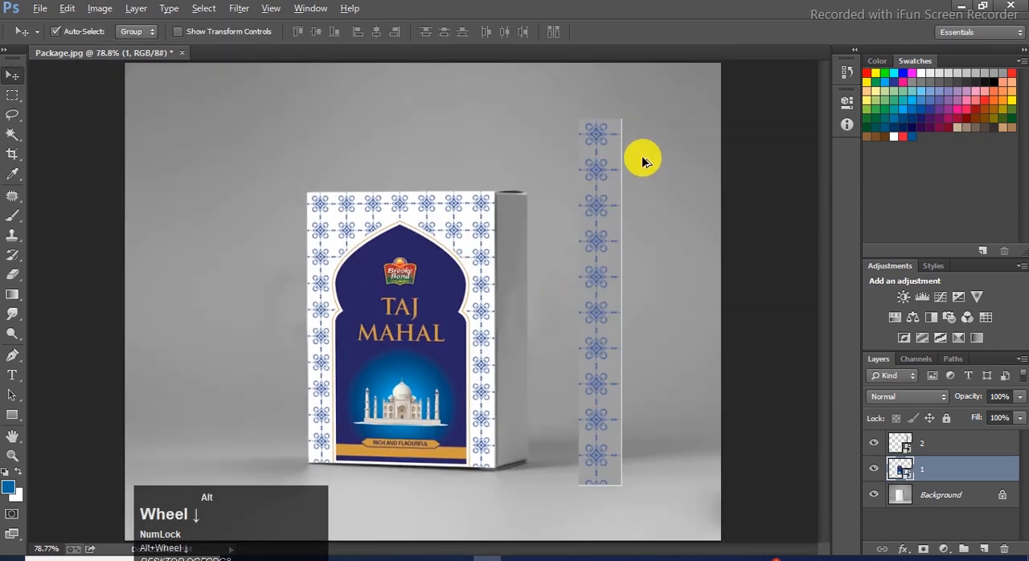
# - Move the side strip onto the box's side face and distort its upper-right corner to the face's outer edge
pyautogui.scroll(2, 593, 145)
pyautogui.moveTo(593, 144); pyautogui.dragTo(480, 175)
pyautogui.scroll(6, 491, 234)
pyautogui.scroll(-2, 480, 174)
pyautogui.hotkey('ctrl', 't')
pyautogui.scroll(1, 532, 190)
pyautogui.moveTo(553, 180); pyautogui.dragTo(527, 187)
pyautogui.scroll(-1, 477, 114)
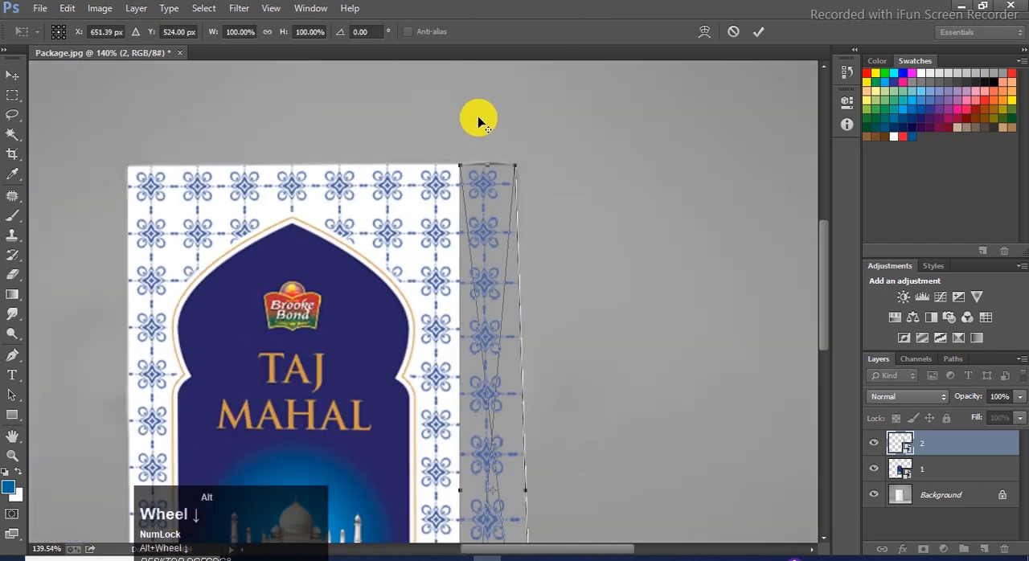
# - Shorten the side strip by fitting its lower corners to the base of the box's side face, and apply the transform
pyautogui.scroll(-2, 523, 533)
pyautogui.scroll(1, 528, 408)
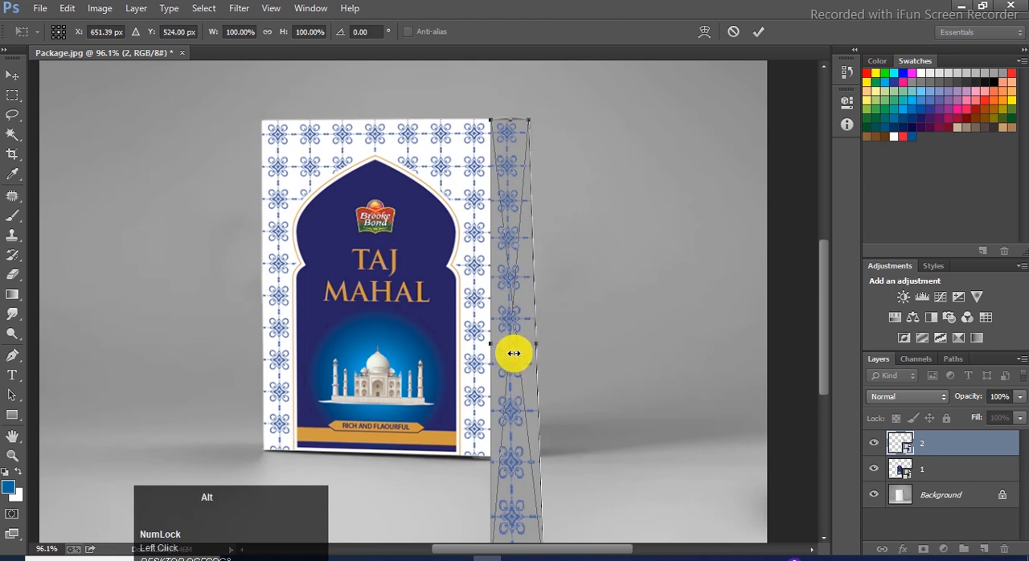
pyautogui.scroll(-2, 520, 401)
pyautogui.moveTo(518, 506); pyautogui.dragTo(551, 407)
pyautogui.scroll(4, 530, 409)
pyautogui.scroll(-4, 501, 271)
pyautogui.scroll(1, 510, 206)
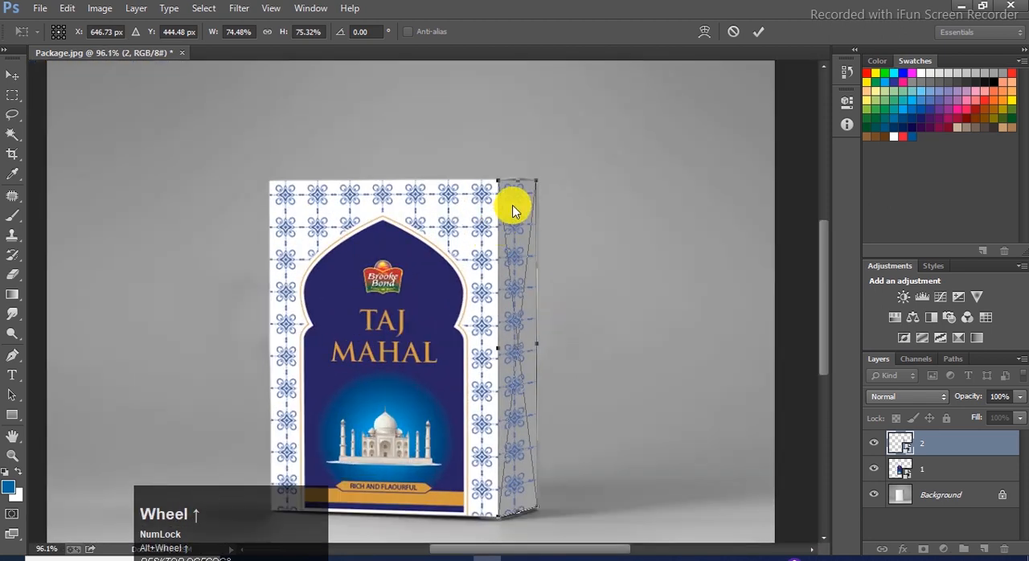
pyautogui.doubleClick(518, 211)
# - Refine the side strip's upper-right corner to follow the box's top edge and apply the transform
pyautogui.scroll(3, 522, 205)
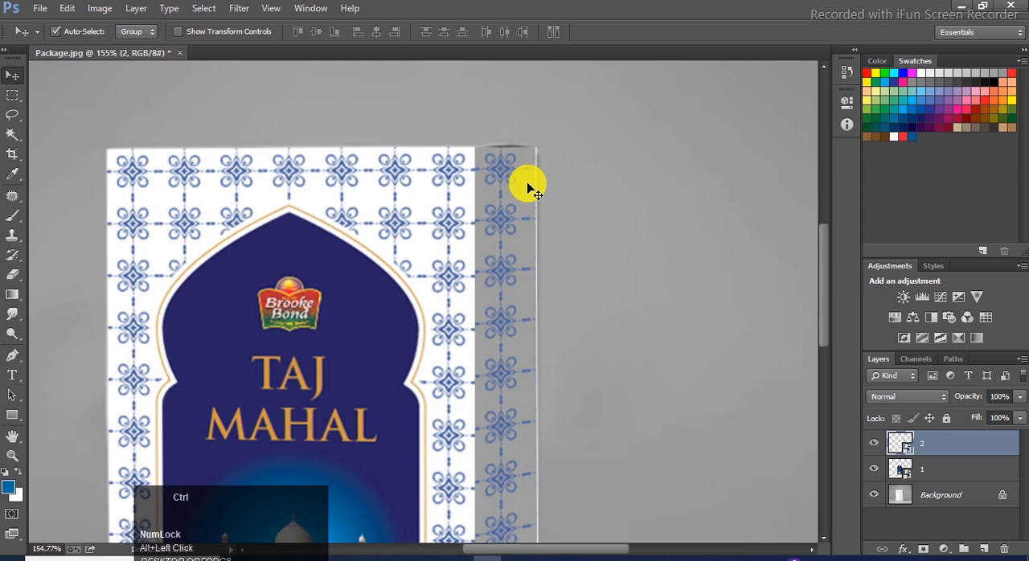
pyautogui.hotkey('ctrl', 't')
pyautogui.scroll(3, 537, 157)
pyautogui.moveTo(540, 151); pyautogui.dragTo(535, 157)
pyautogui.press('Return')
pyautogui.scroll(-5, 506, 134)
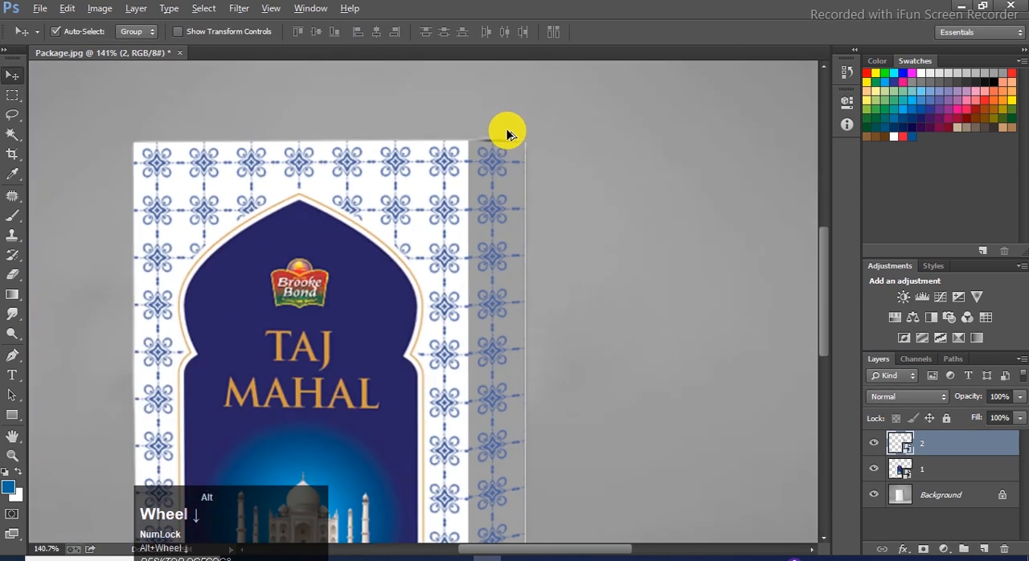
pyautogui.scroll(-1, 580, 407)
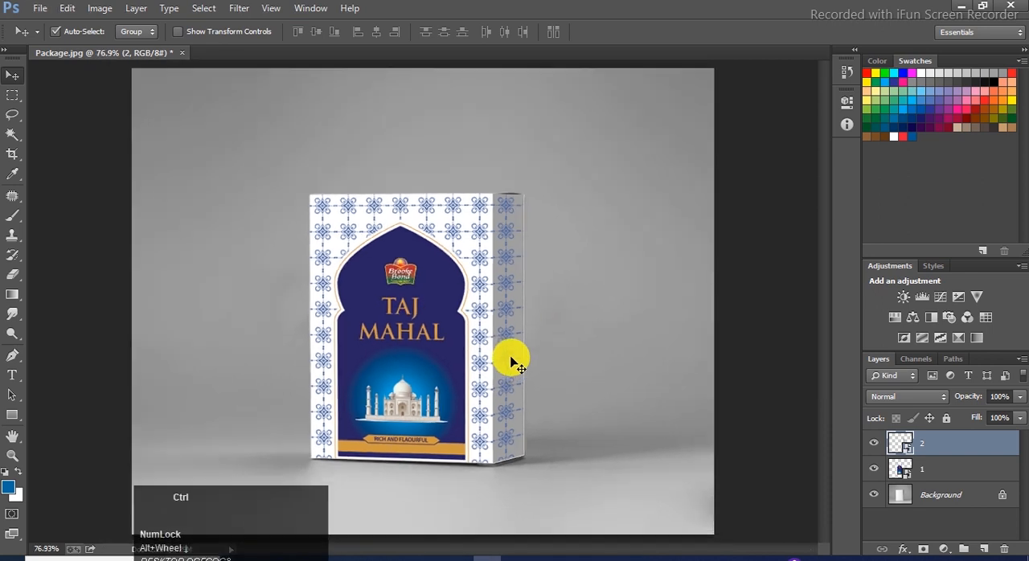
pyautogui.scroll(2, 332, 378)
pyautogui.press('space')
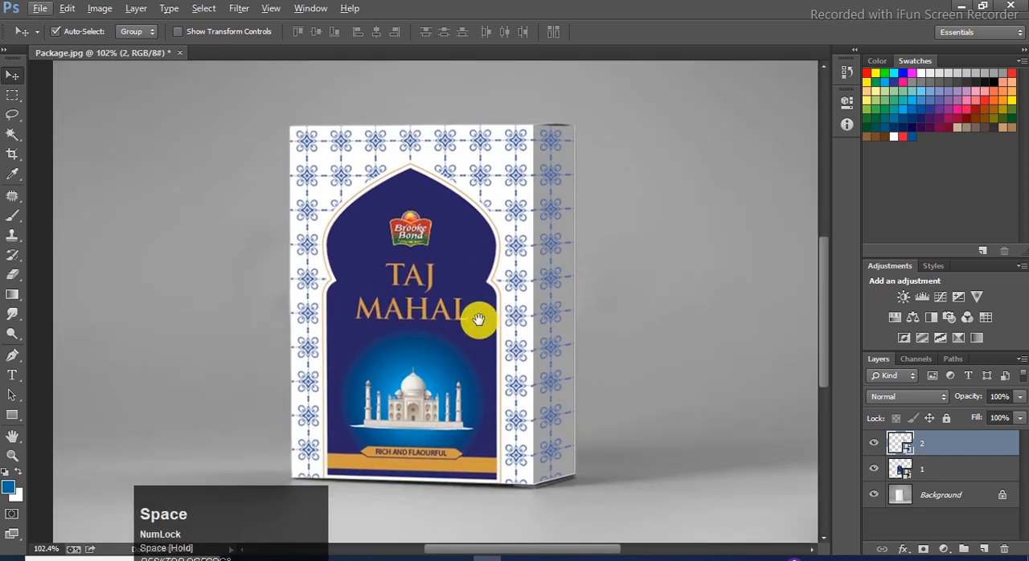